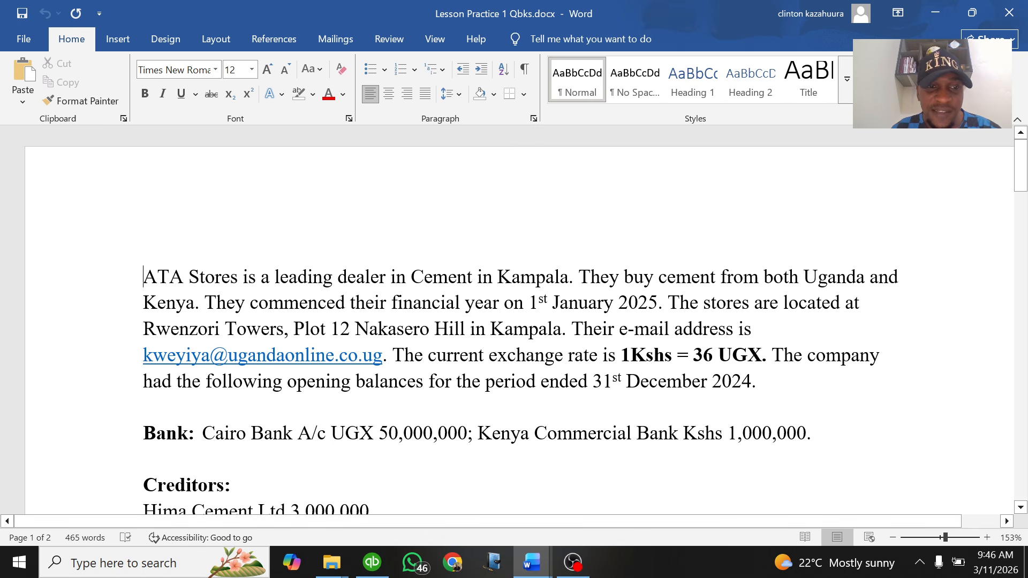
# Scroll back through the ATA Stores case study, then switch to the Mastering QuickBooks Desktop document
pyautogui.moveTo(143, 277); pyautogui.dragTo(771, 281)
pyautogui.click(584, 309)
pyautogui.scroll(7, 585, 309)
pyautogui.scroll(15, 584, 309)
pyautogui.scroll(2, 519, 322)
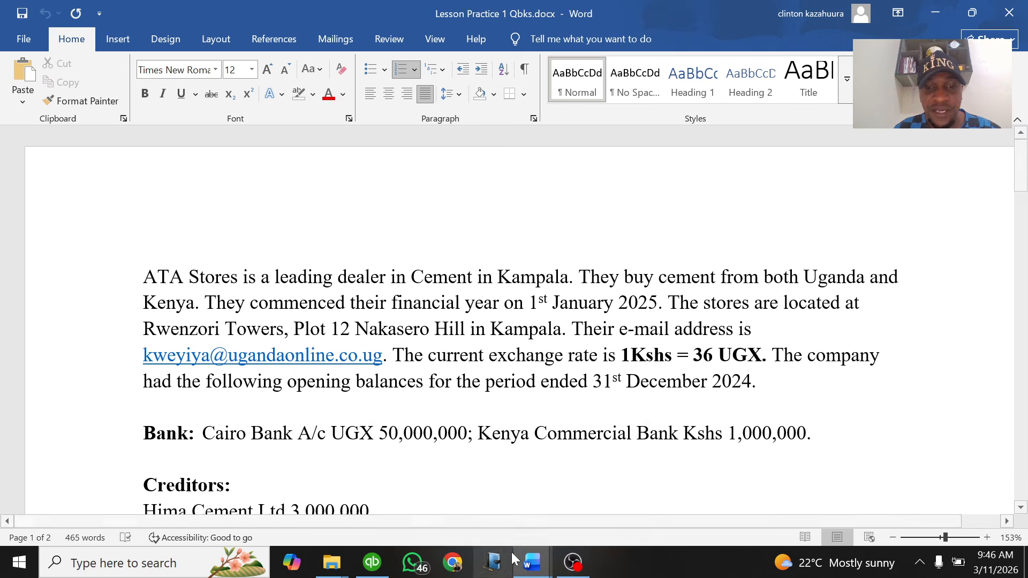
pyautogui.click(532, 562)
pyautogui.click(450, 515)
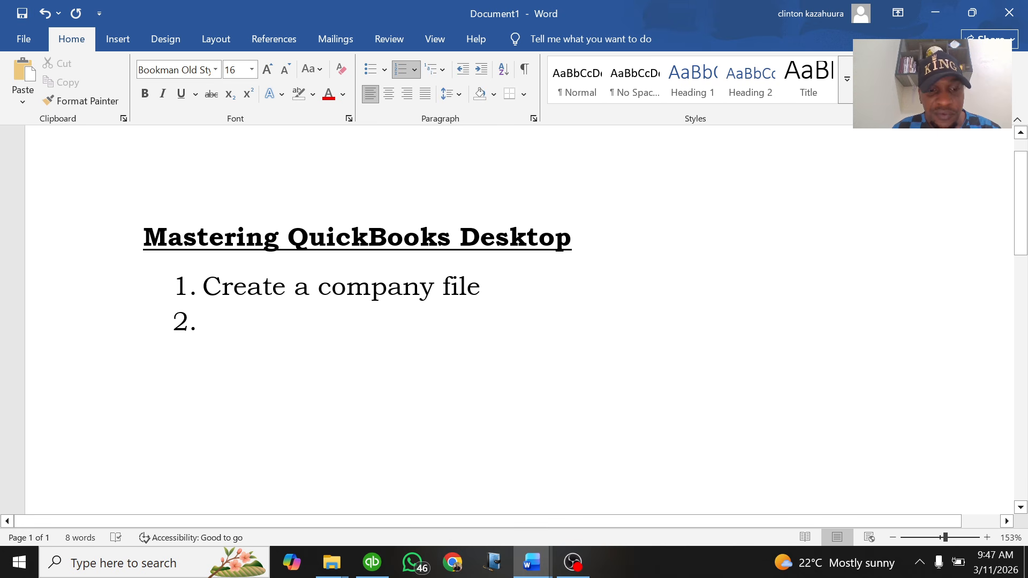
# Revisit the case study's company description through the Creditors line, then return to the Document1 outline
pyautogui.click(530, 567)
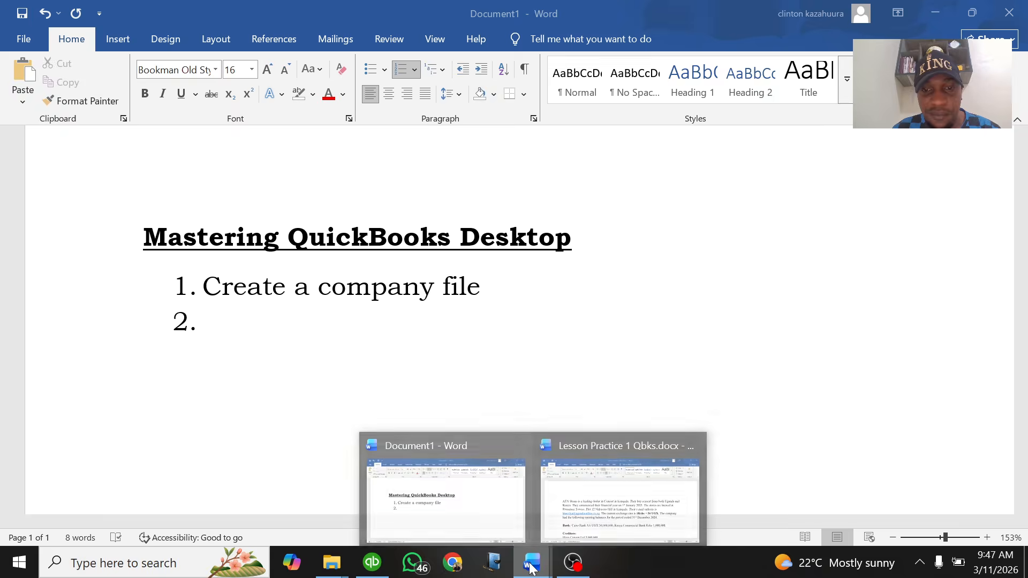
pyautogui.click(592, 498)
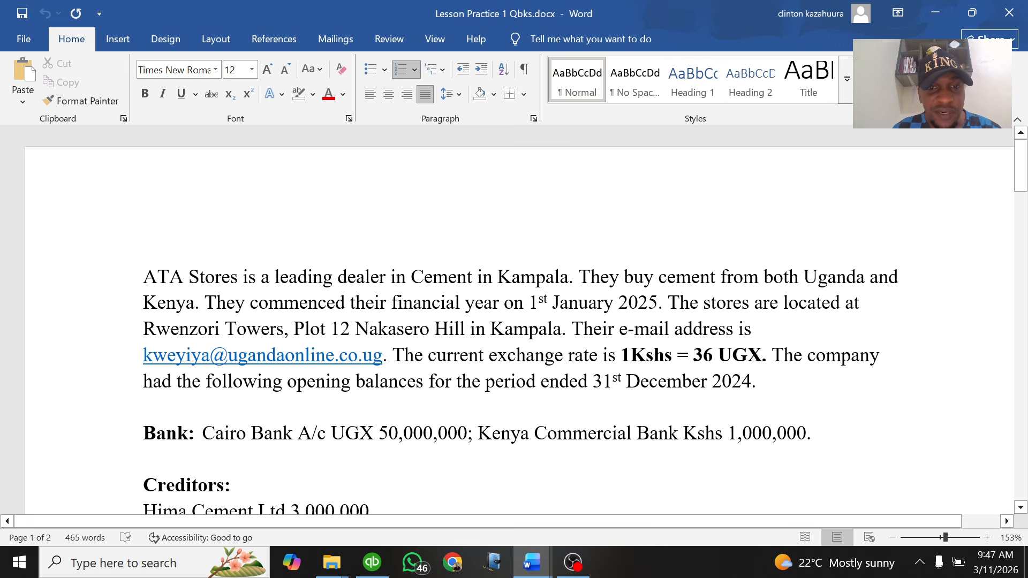
pyautogui.moveTo(144, 277); pyautogui.dragTo(776, 469)
pyautogui.click(514, 300)
pyautogui.scroll(10, 261, 165)
pyautogui.scroll(5, 519, 322)
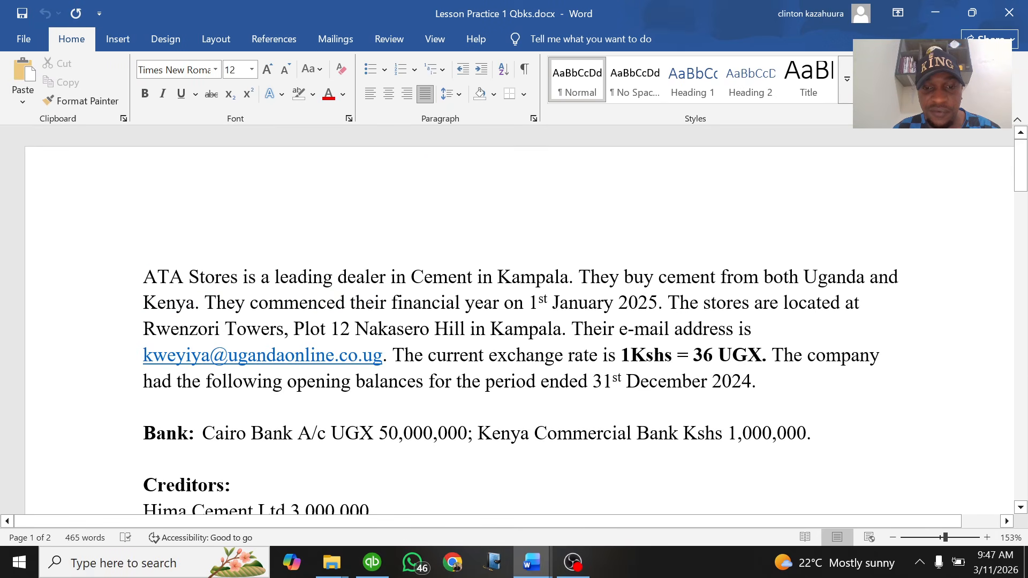
pyautogui.moveTo(531, 562)
pyautogui.click(460, 495)
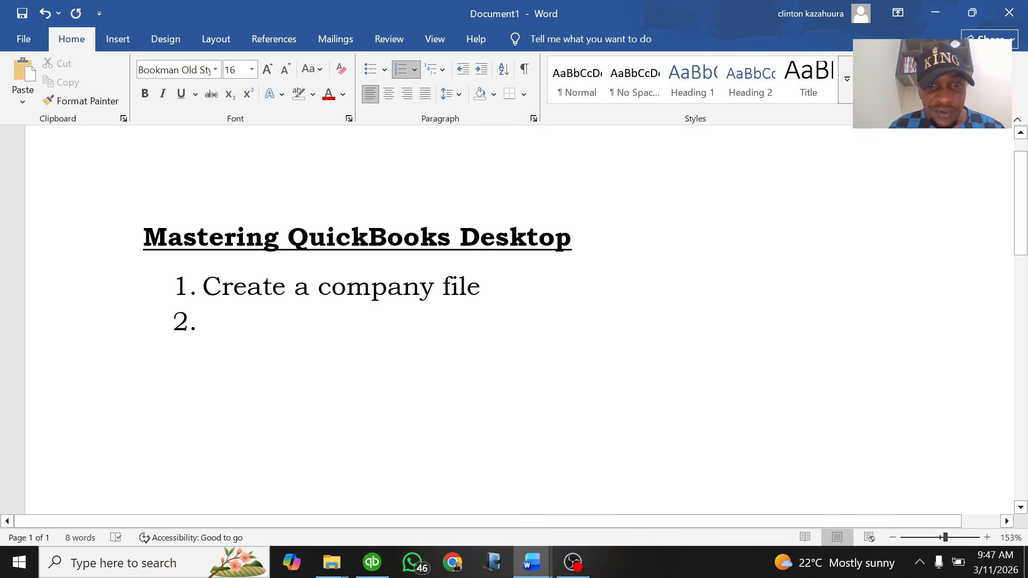
# Highlight the 'Create a company file' item in yellow
pyautogui.moveTo(489, 287); pyautogui.dragTo(199, 288)
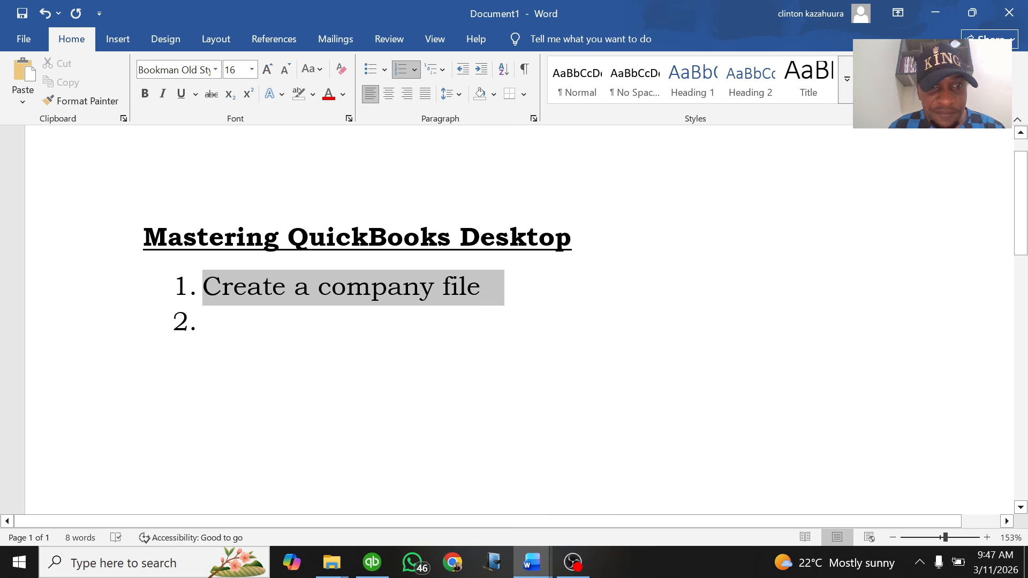
pyautogui.click(313, 94)
pyautogui.click(303, 140)
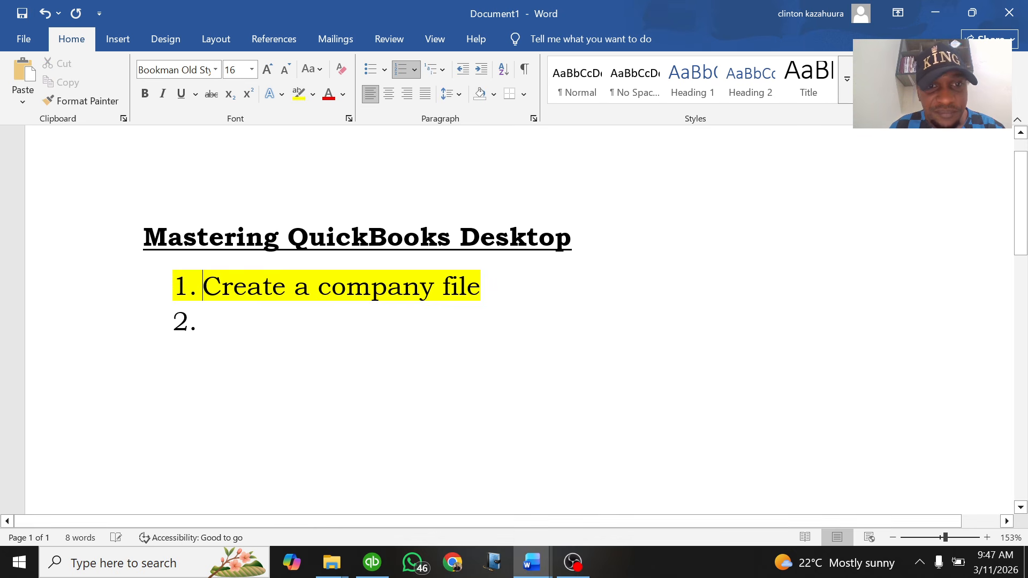
pyautogui.click(420, 287)
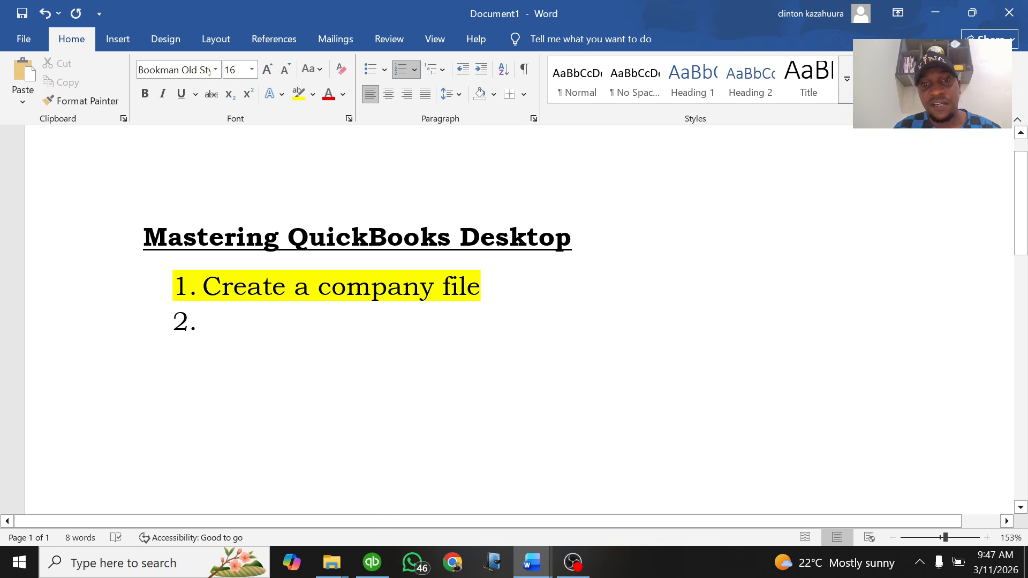
pyautogui.click(489, 288)
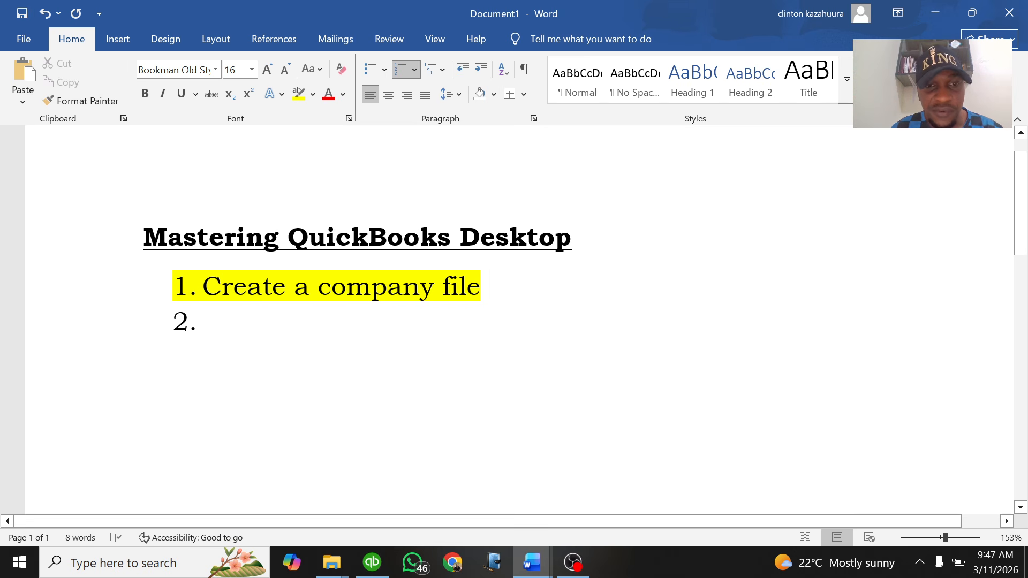
# Type 'Customize the file.' as the second numbered item
pyautogui.click(203, 322)
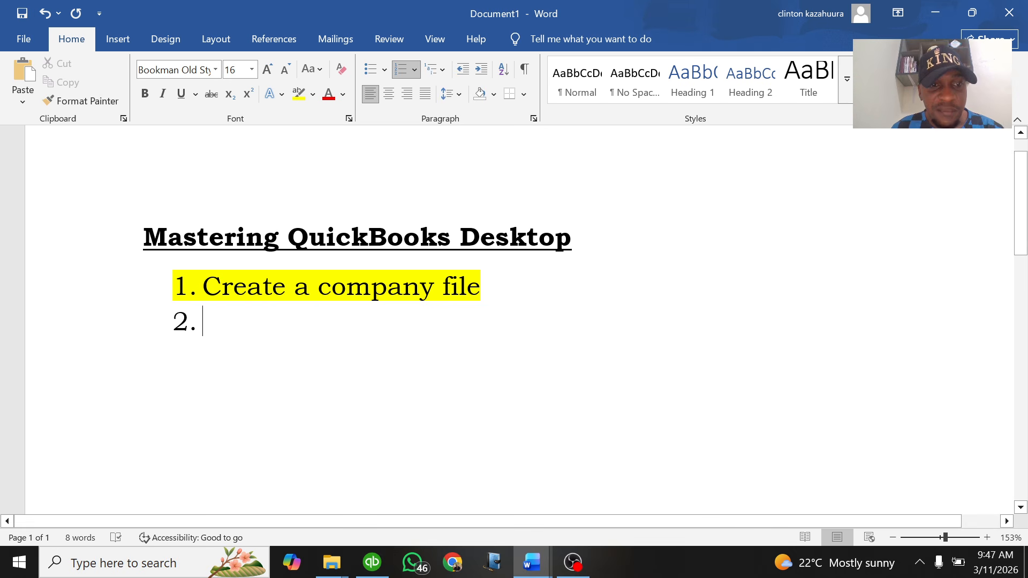
pyautogui.write('cu')
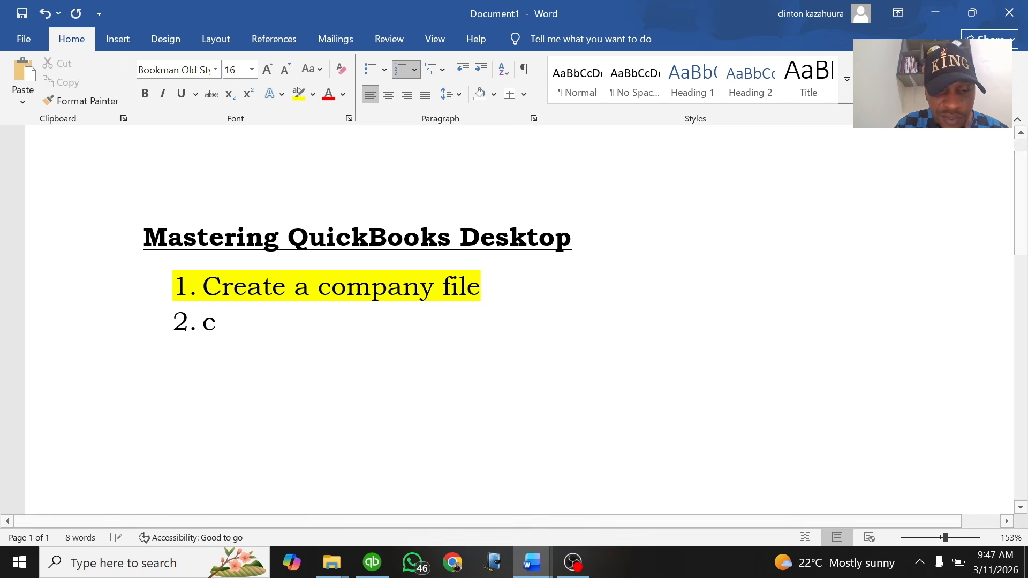
pyautogui.press('BackSpace')
pyautogui.press('BackSpace')
pyautogui.write('Custi')
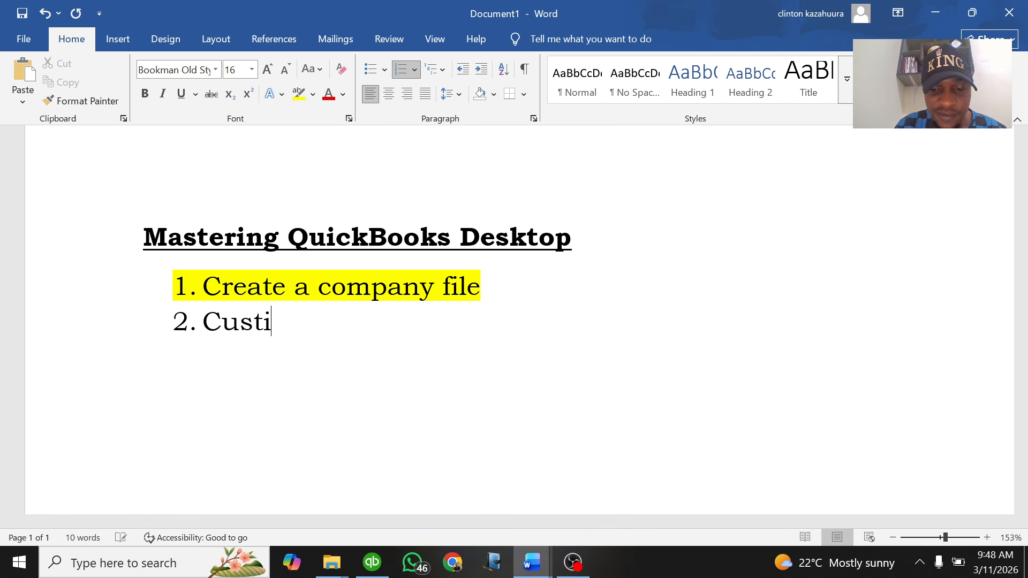
pyautogui.press('BackSpace')
pyautogui.write('om')
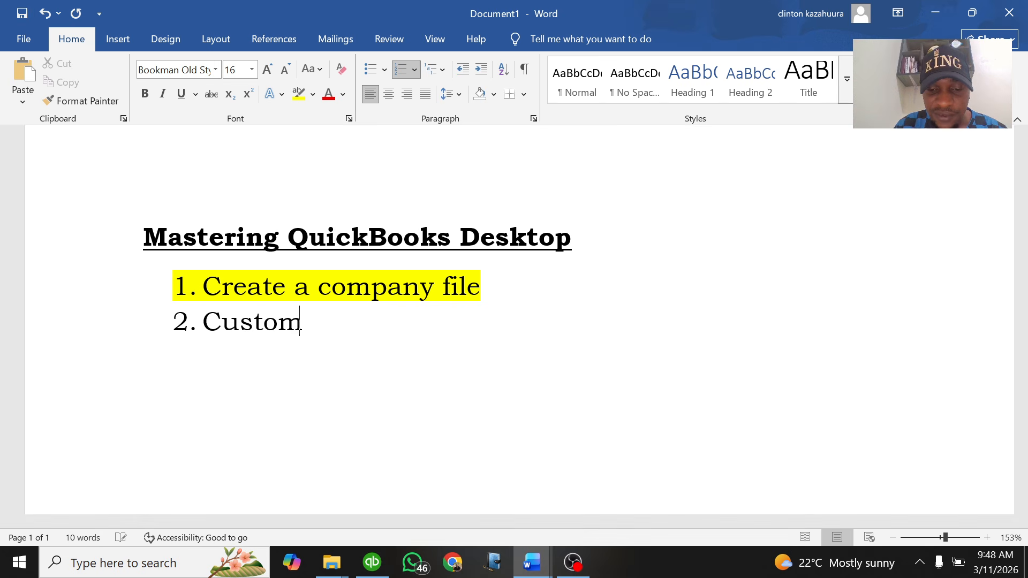
pyautogui.write('ize the file')
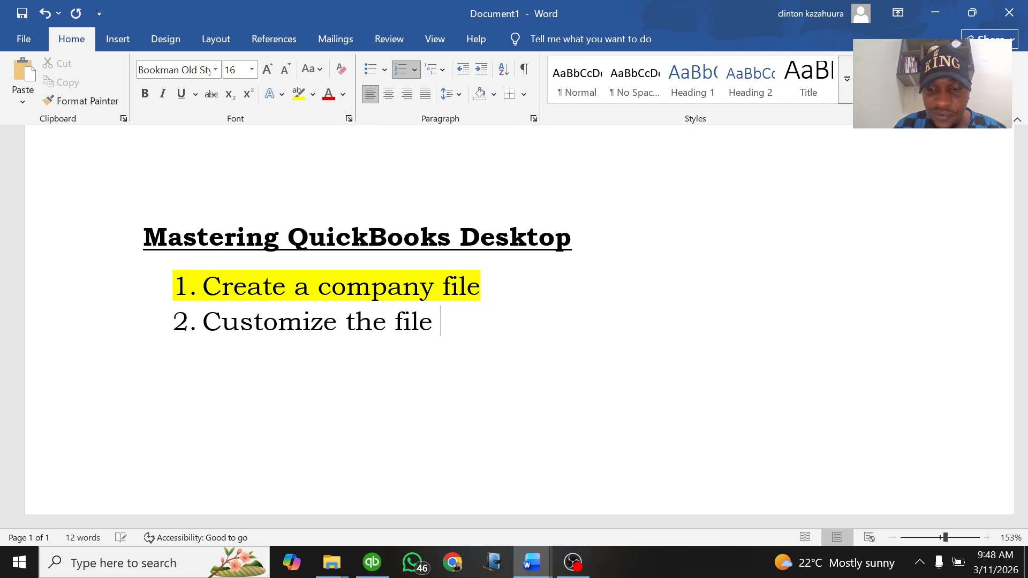
pyautogui.press('BackSpace')
pyautogui.write('.')
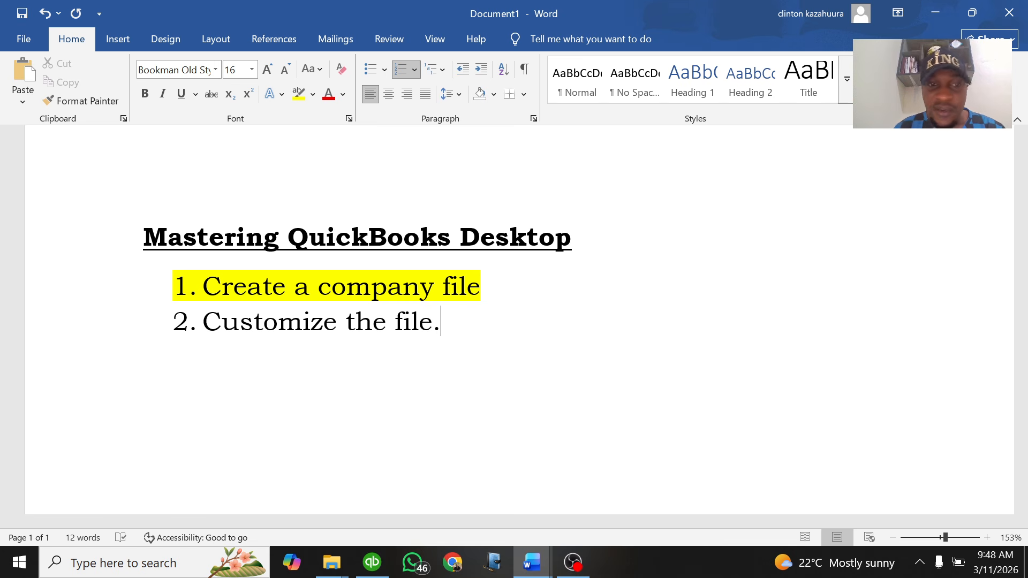
# Add dash sub-points 'Set Ugx as a home currency' and 'Make the multiple currency feature active.'
pyautogui.press('Return')
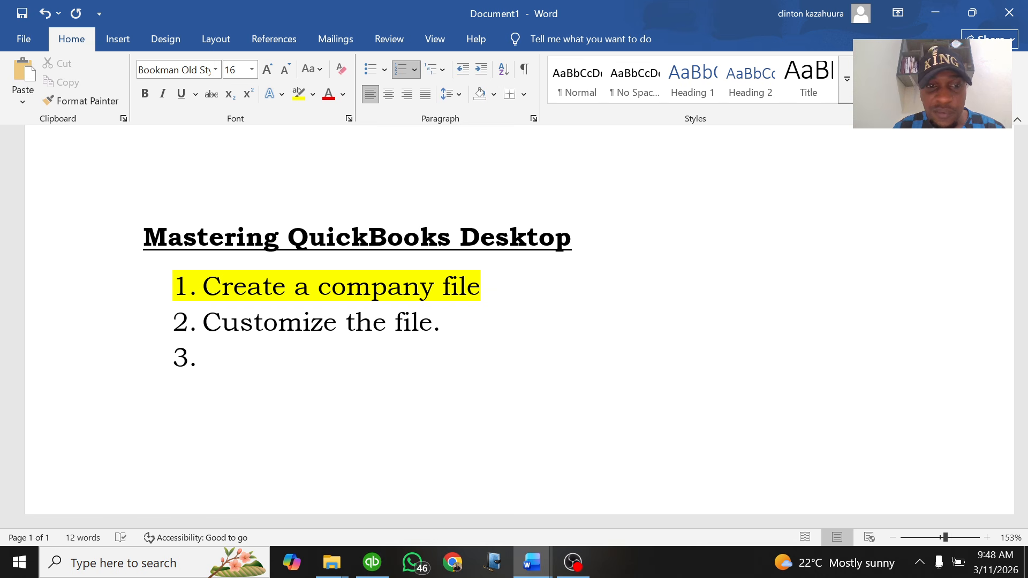
pyautogui.press('BackSpace')
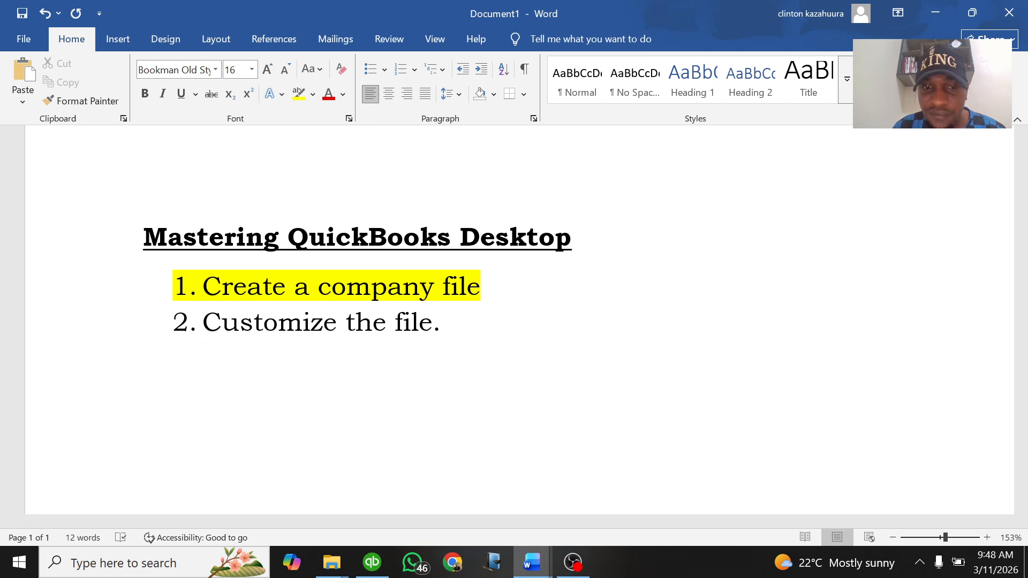
pyautogui.write('-')
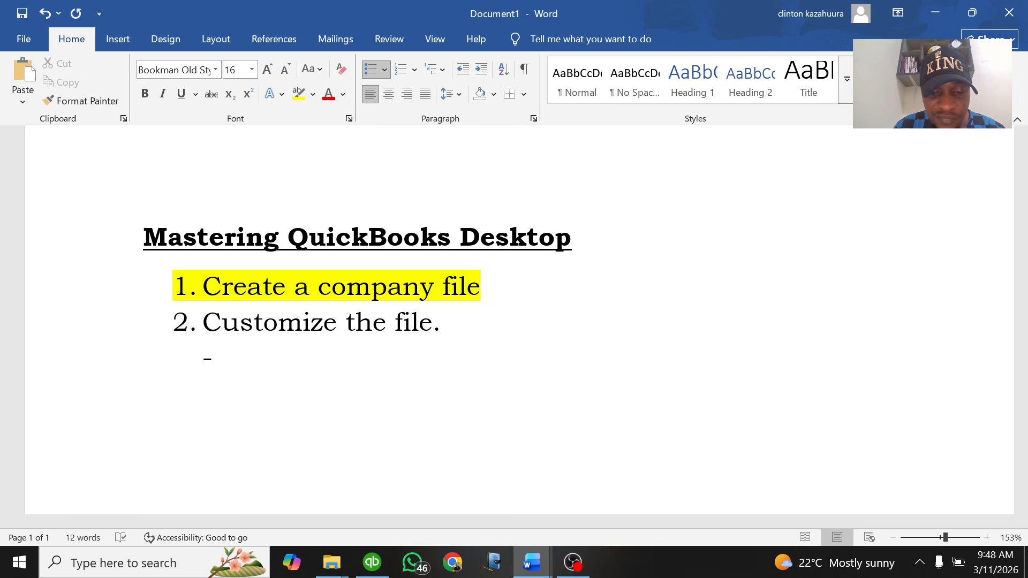
pyautogui.write(' Set Ugx ')
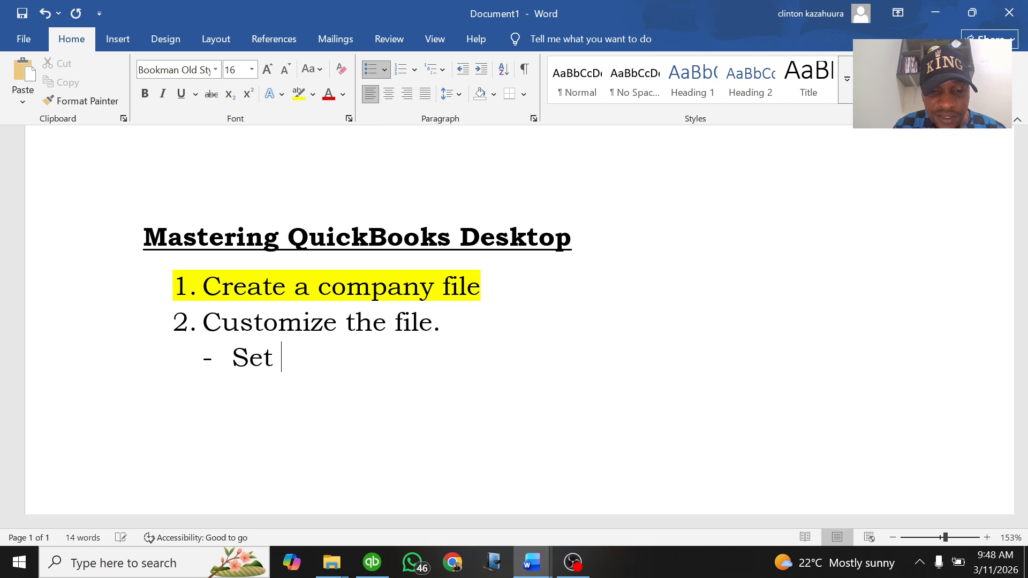
pyautogui.write('as ')
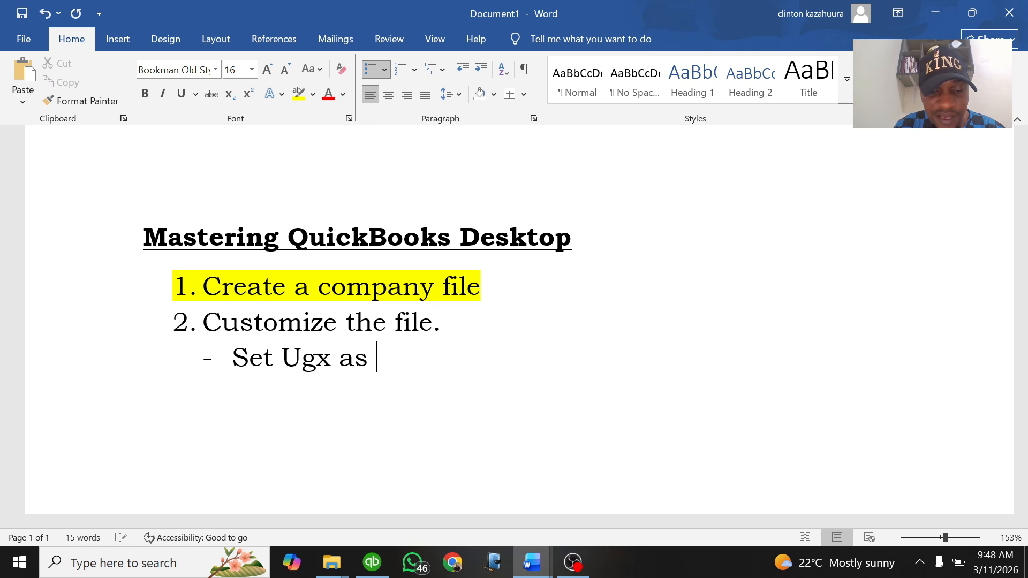
pyautogui.write('a home c')
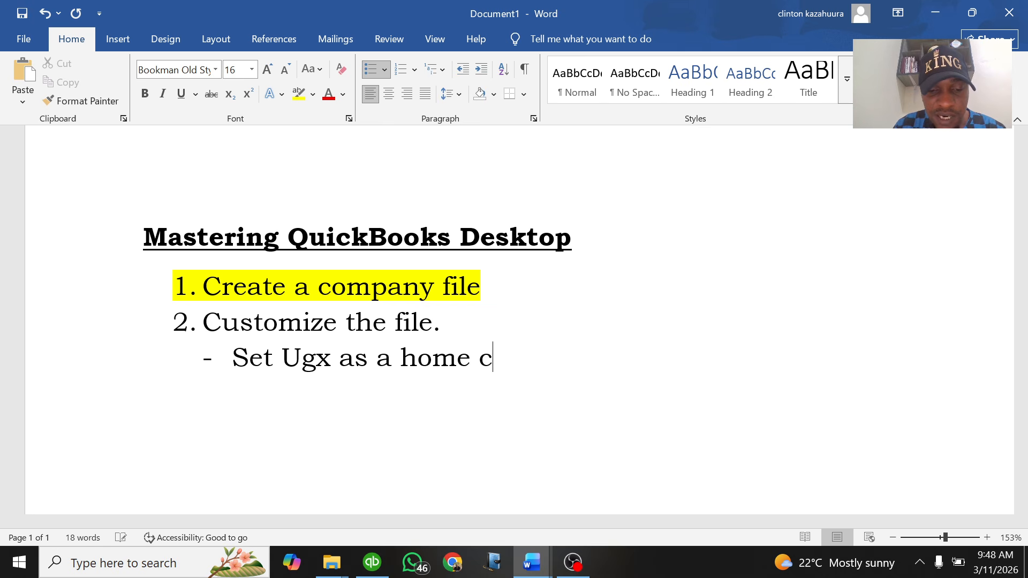
pyautogui.write('urrency')
pyautogui.press('Return')
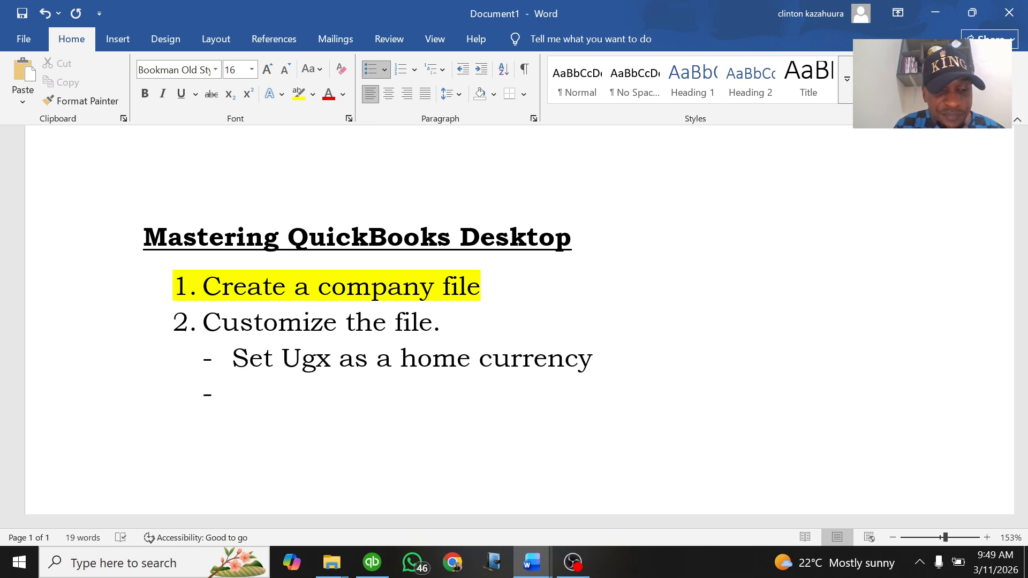
pyautogui.write('Make ')
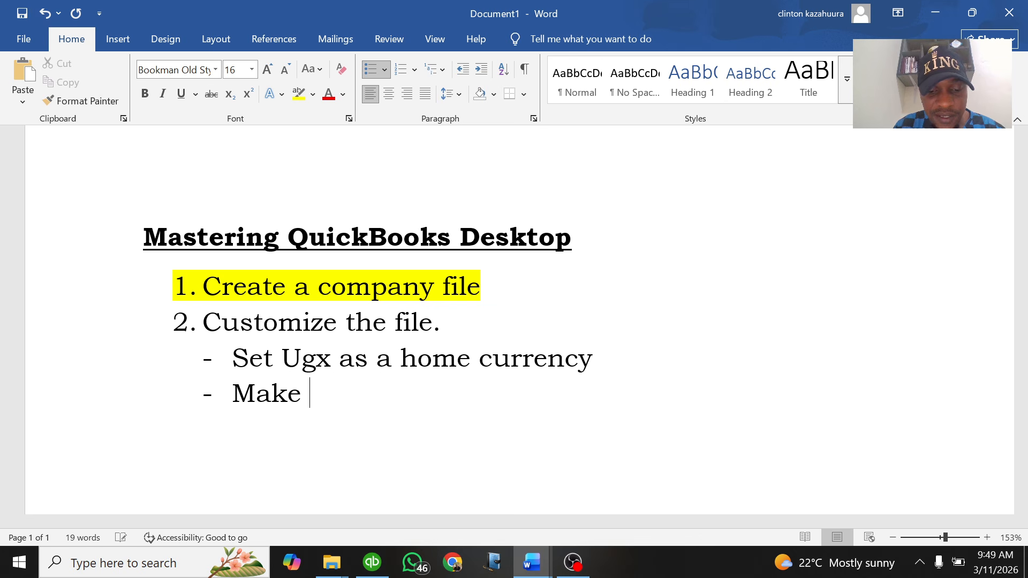
pyautogui.write('the ')
pyautogui.write('m')
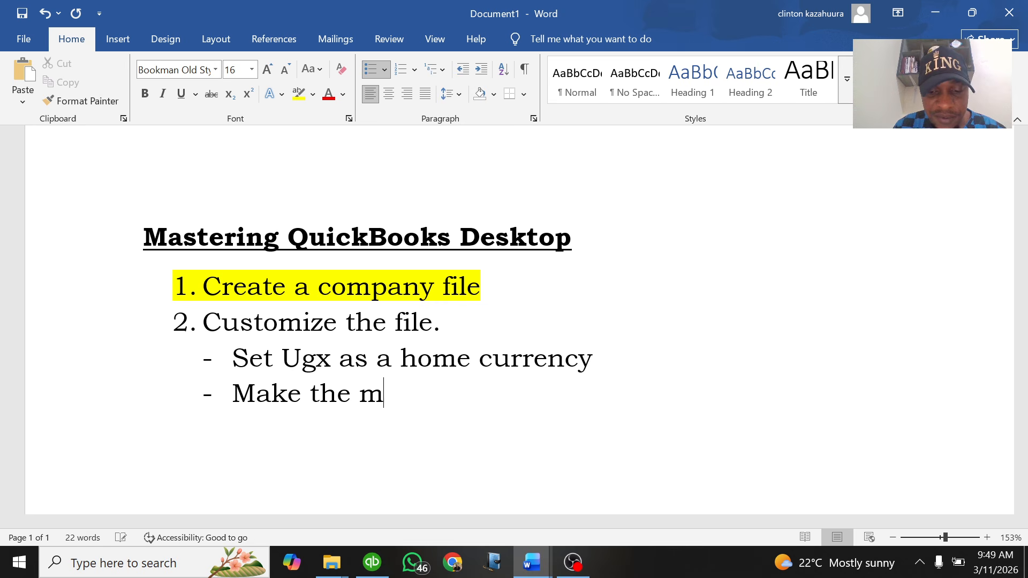
pyautogui.write('ultiple')
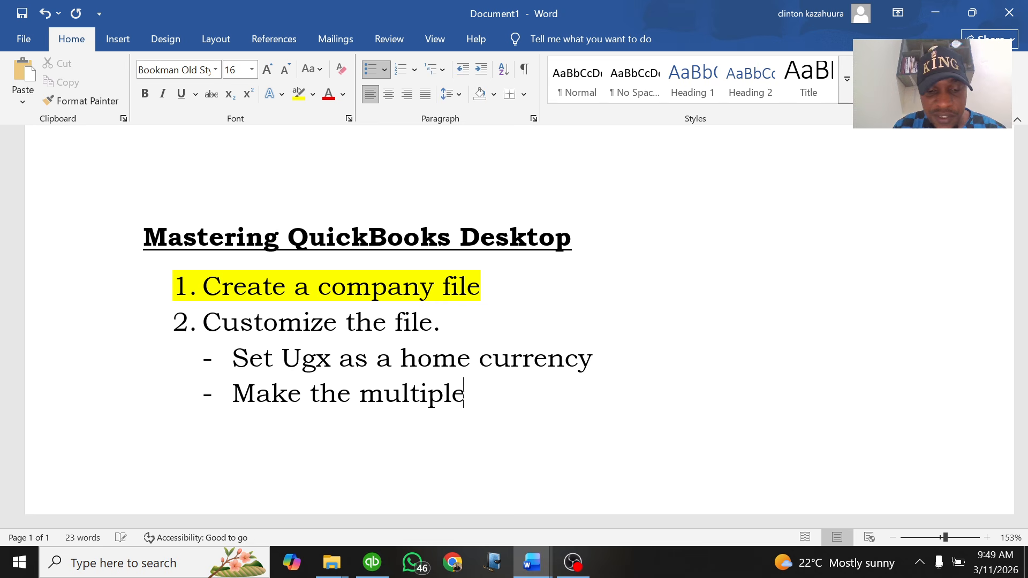
pyautogui.write(' currency f')
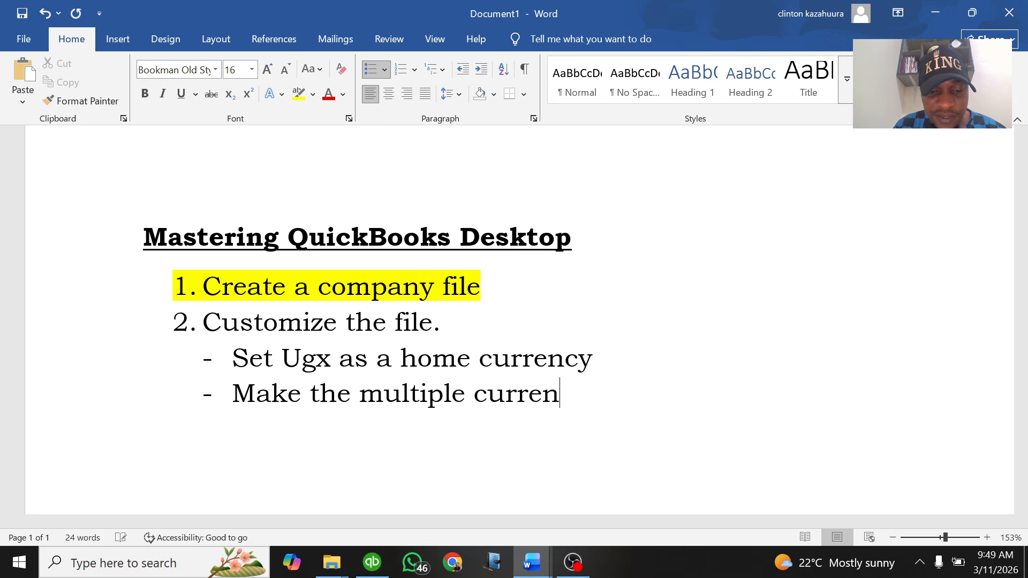
pyautogui.write('ure in')
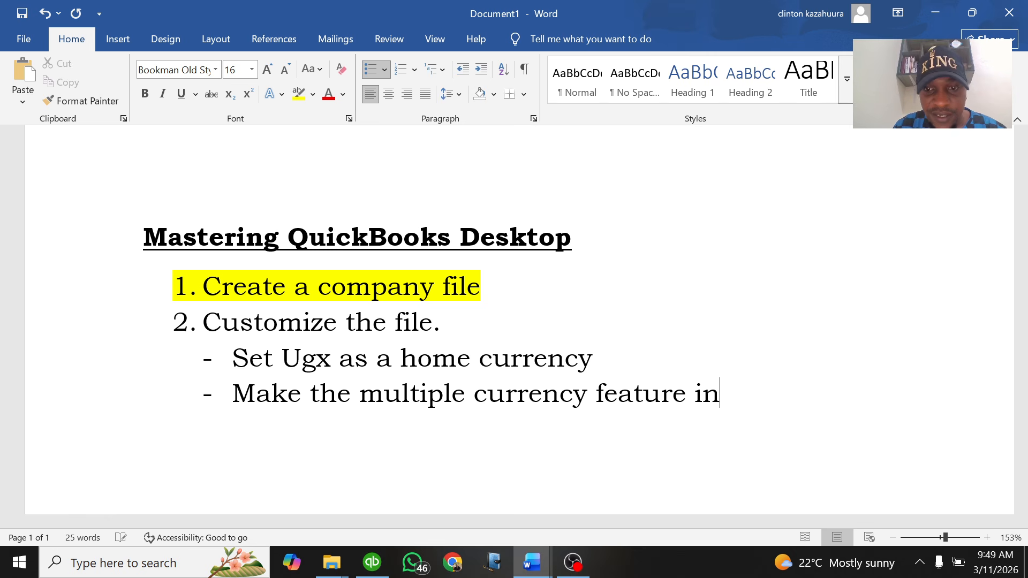
pyautogui.press('BackSpace')
pyautogui.press('BackSpace')
pyautogui.press('BackSpace')
pyautogui.write('active.')
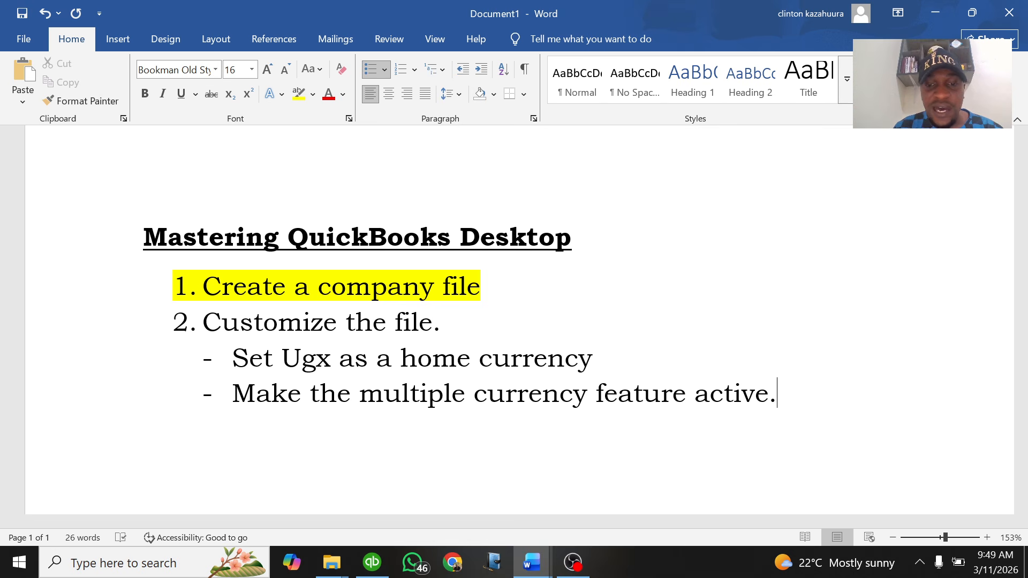
# In Lesson Practice 1 Qbks.docx, highlight the Uganda-and-Kenya cement sentence yellow, then return to Document1
pyautogui.moveTo(521, 572)
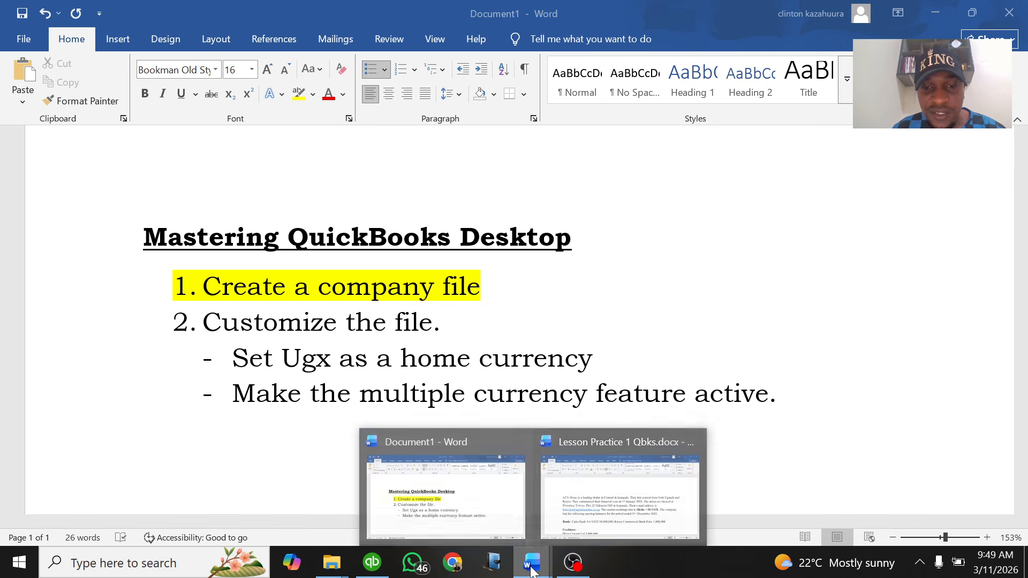
pyautogui.click(621, 501)
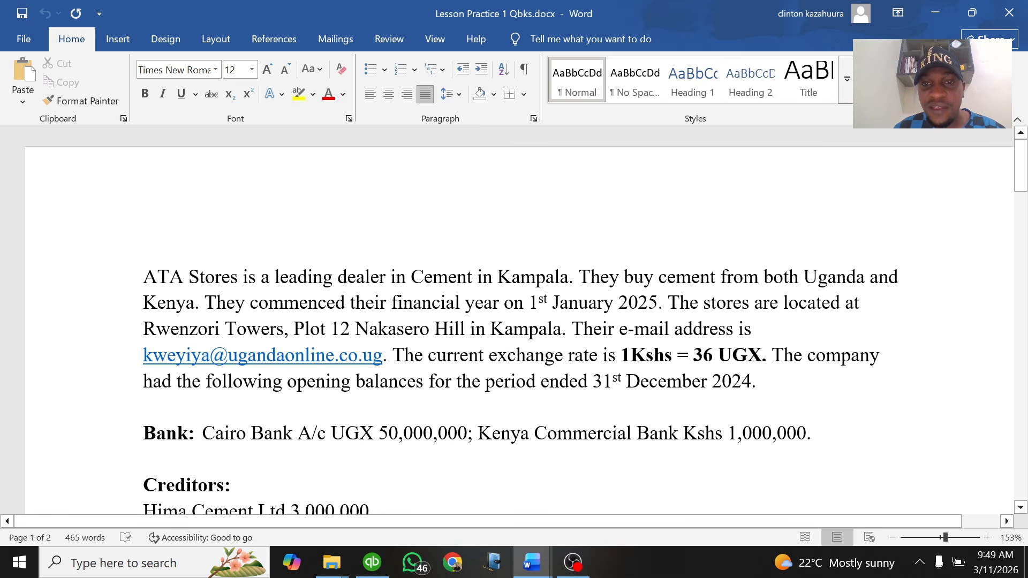
pyautogui.hotkey('ctrl', 'shift', 'Right')
pyautogui.hotkey('ctrl', 'shift', 'Right')
pyautogui.hotkey('ctrl', 'shift', 'Right')
pyautogui.hotkey('ctrl', 'shift', 'Right')
pyautogui.hotkey('ctrl', 'shift', 'Right')
pyautogui.hotkey('ctrl', 'shift', 'Right')
pyautogui.hotkey('ctrl', 'shift', 'Right')
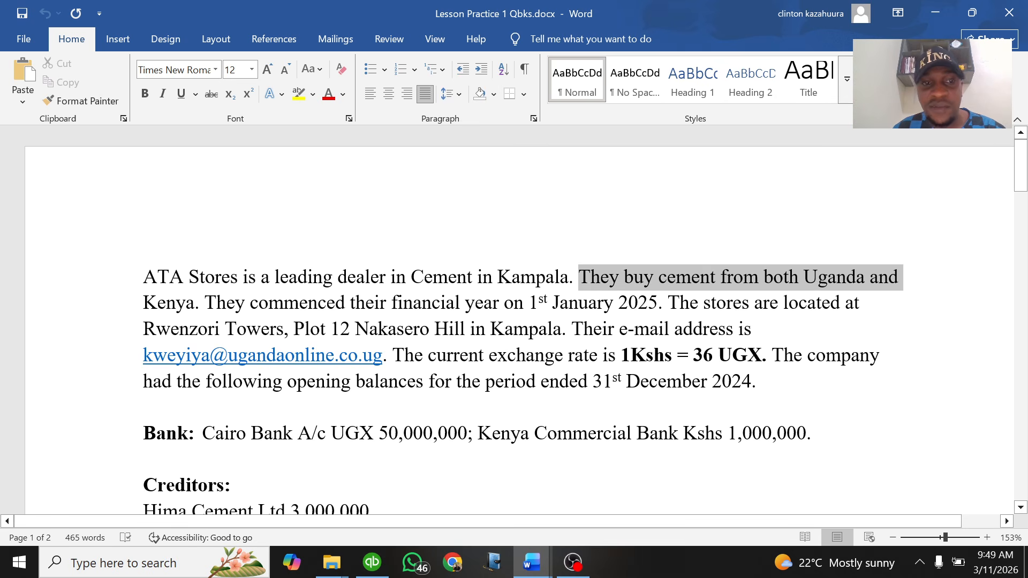
pyautogui.moveTo(900, 281); pyautogui.dragTo(195, 304)
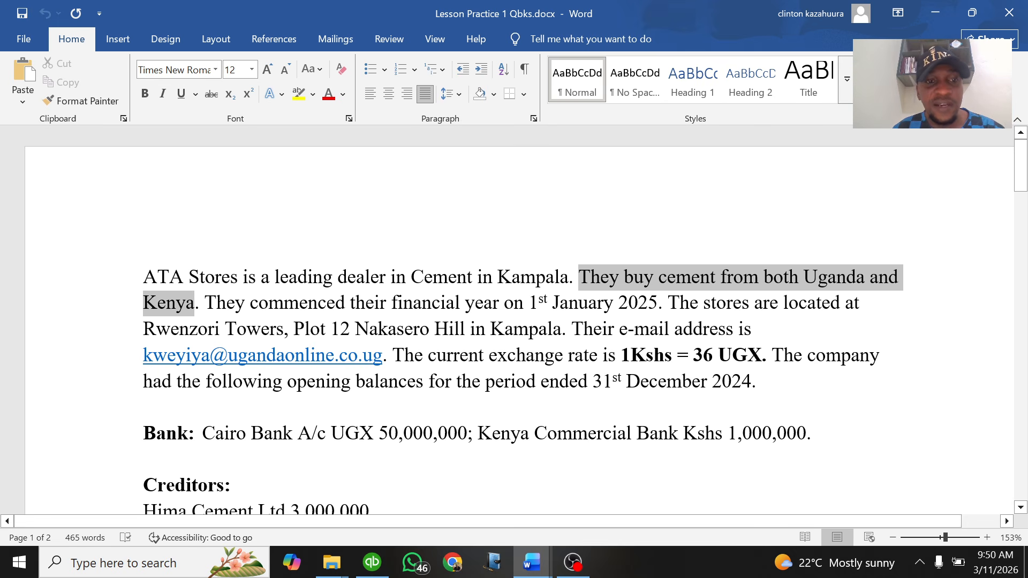
pyautogui.click(298, 95)
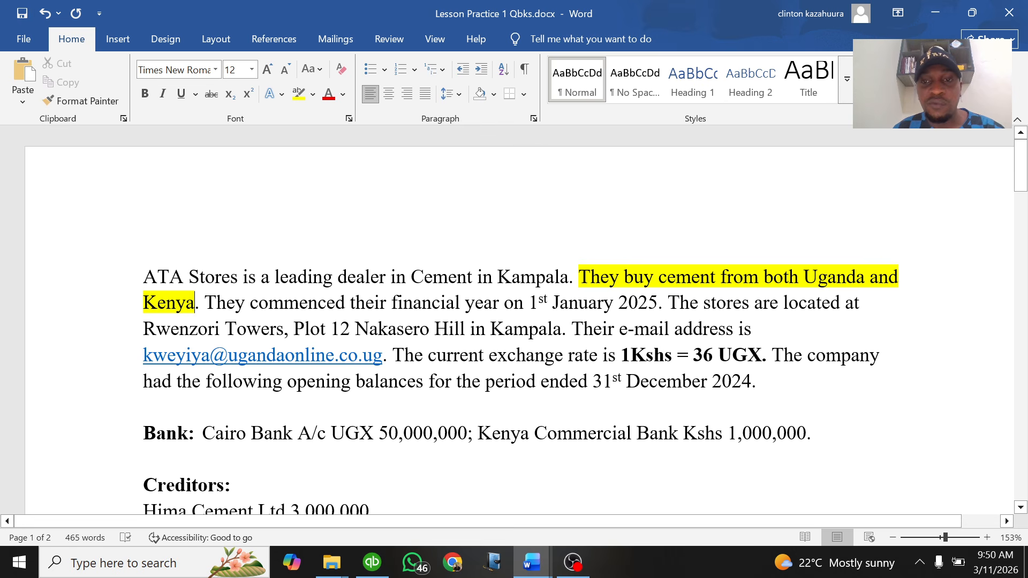
pyautogui.click(532, 563)
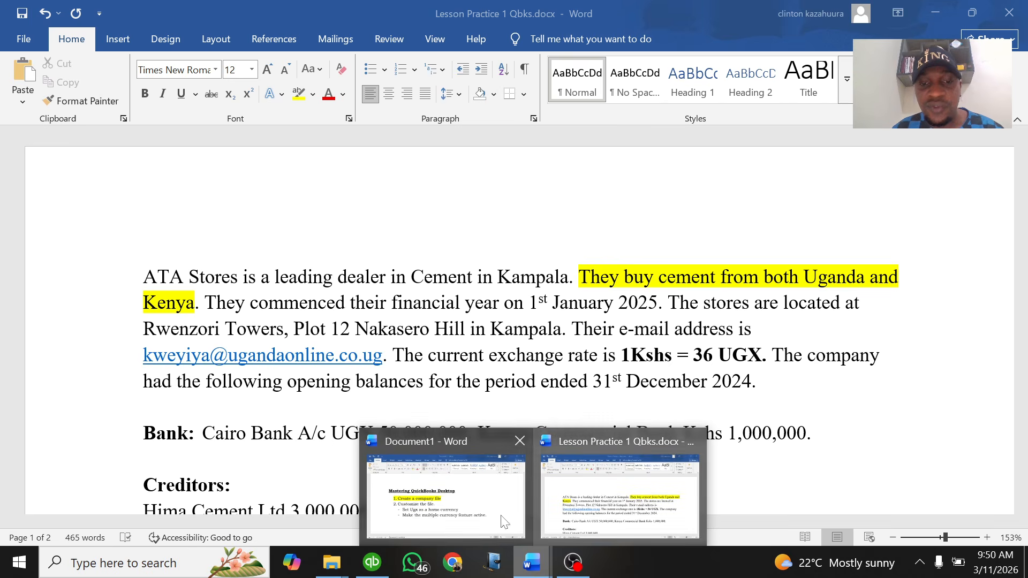
pyautogui.click(469, 511)
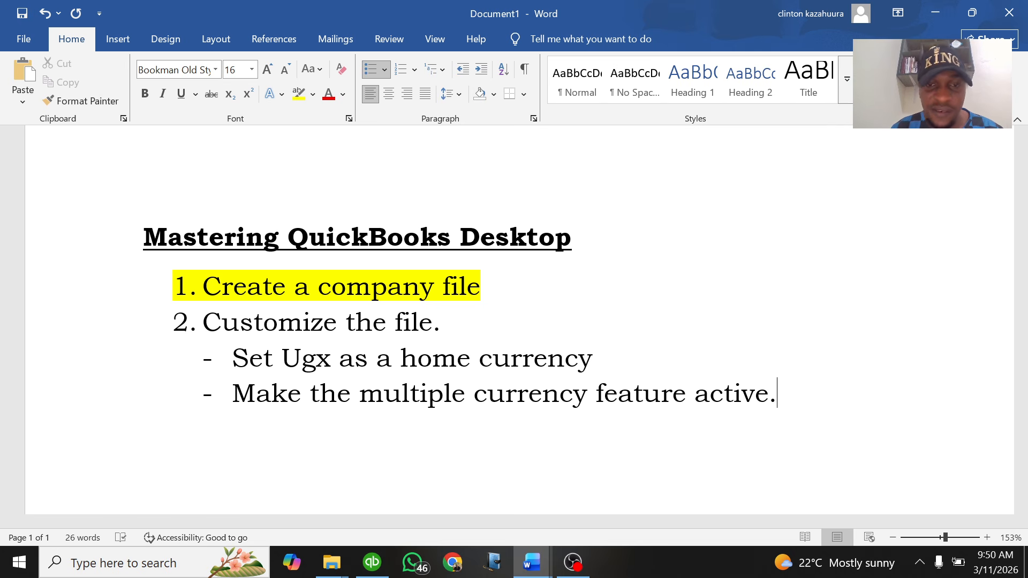
# Add sub-point 'Make Inventories Active.' and item '3. Entering the opening balances.' to the outline
pyautogui.press('Return')
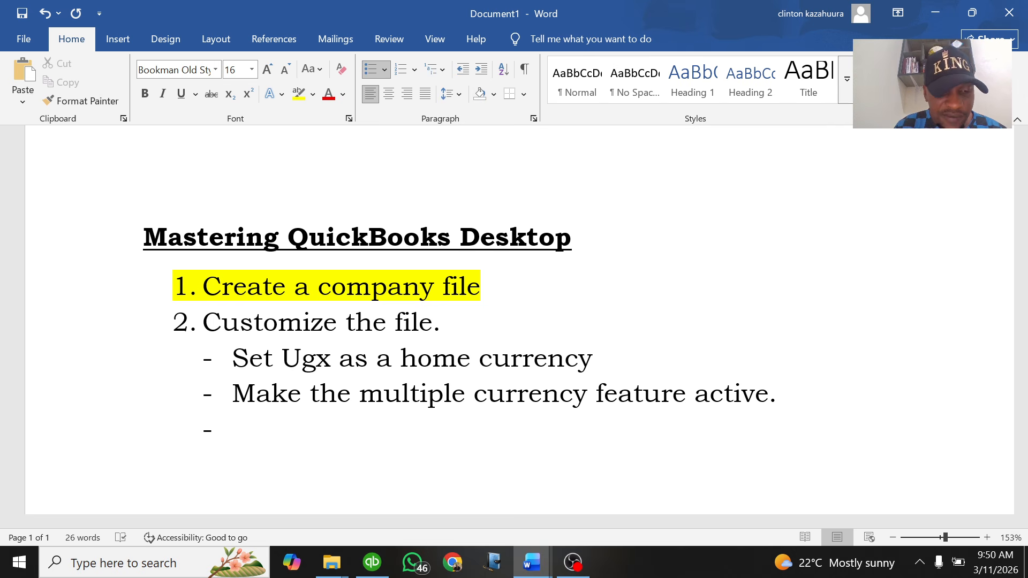
pyautogui.write('Make Inventories ')
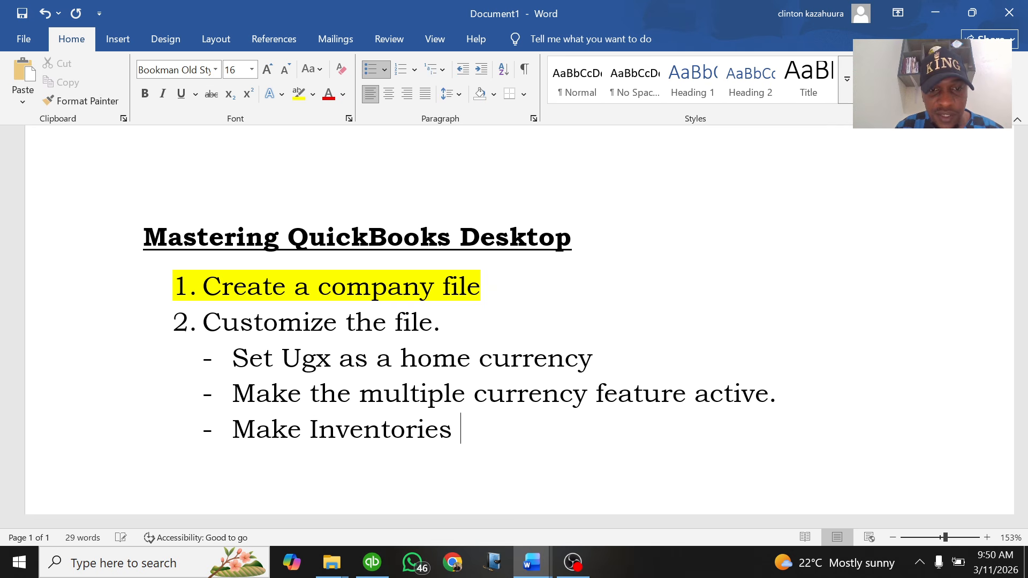
pyautogui.write('Active.')
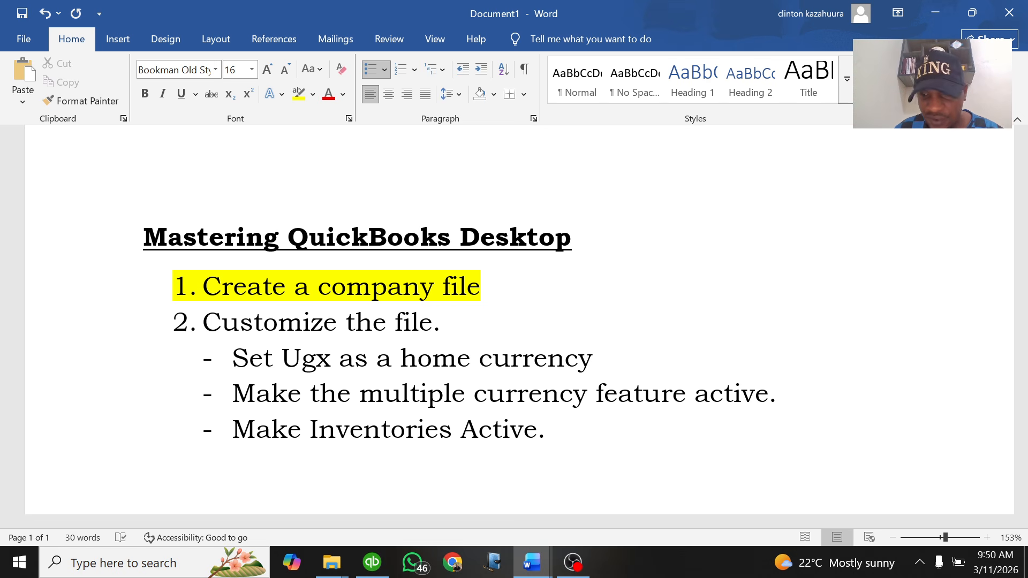
pyautogui.press('Return')
pyautogui.press('BackSpace')
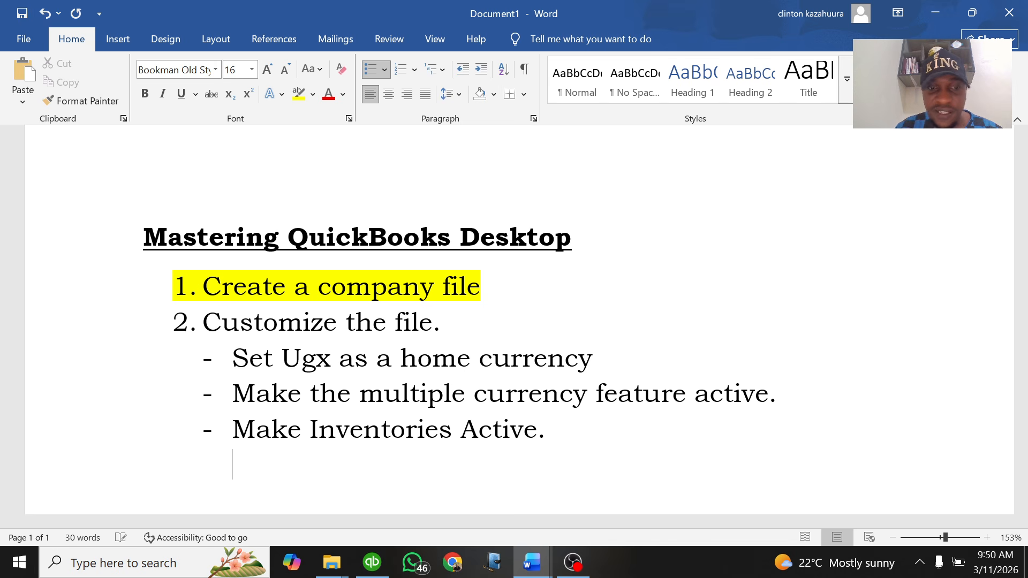
pyautogui.write('3.')
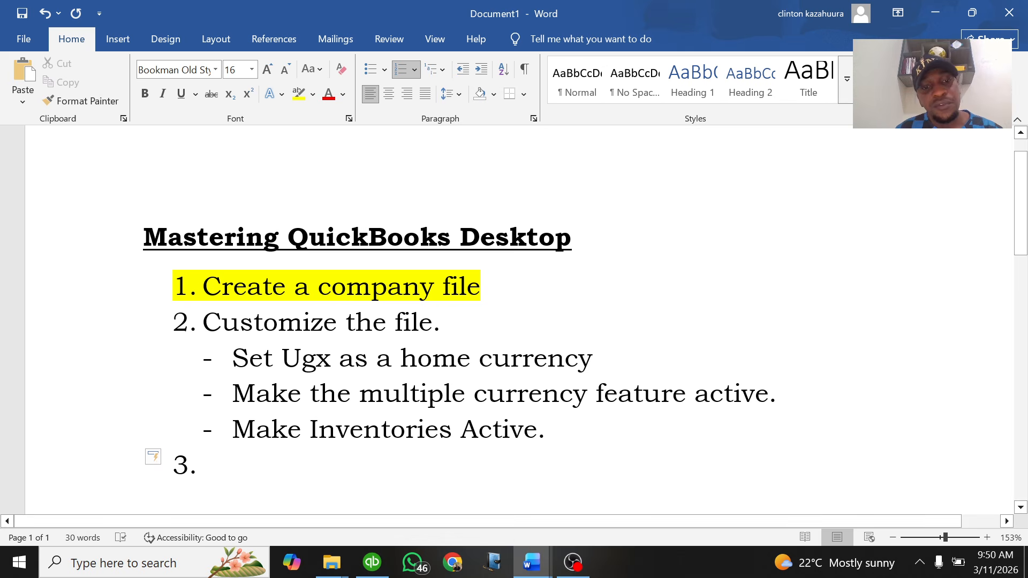
pyautogui.scroll(-3, 232, 340)
pyautogui.write('E')
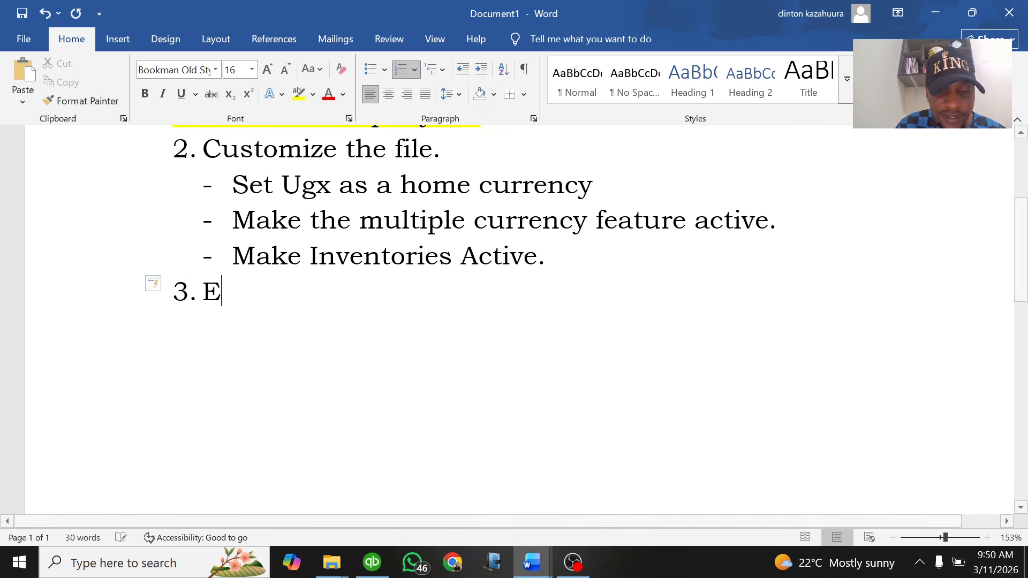
pyautogui.write('ntering the opening balances.')
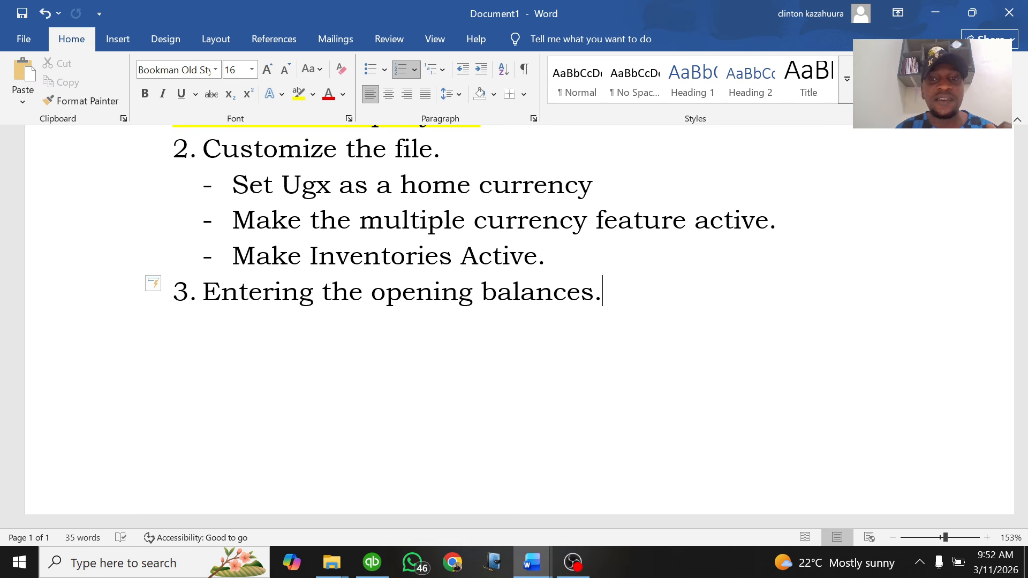
pyautogui.press('Return')
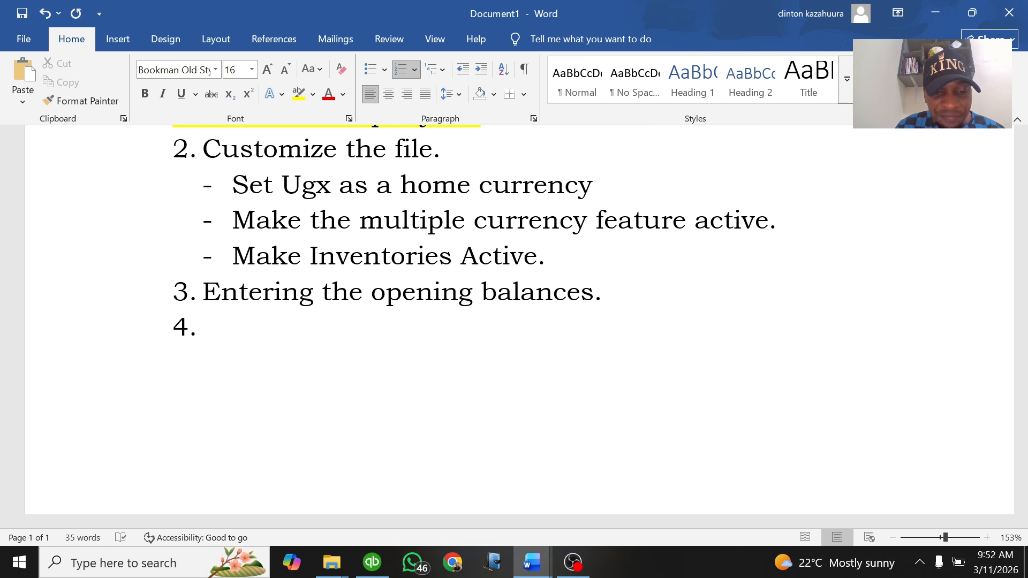
# Write item 4 as 'Transact. (Banking, selling, purchasing, transfer...)' and begin item 5
pyautogui.write('Transact.')
pyautogui.press('BackSpace')
pyautogui.write('.')
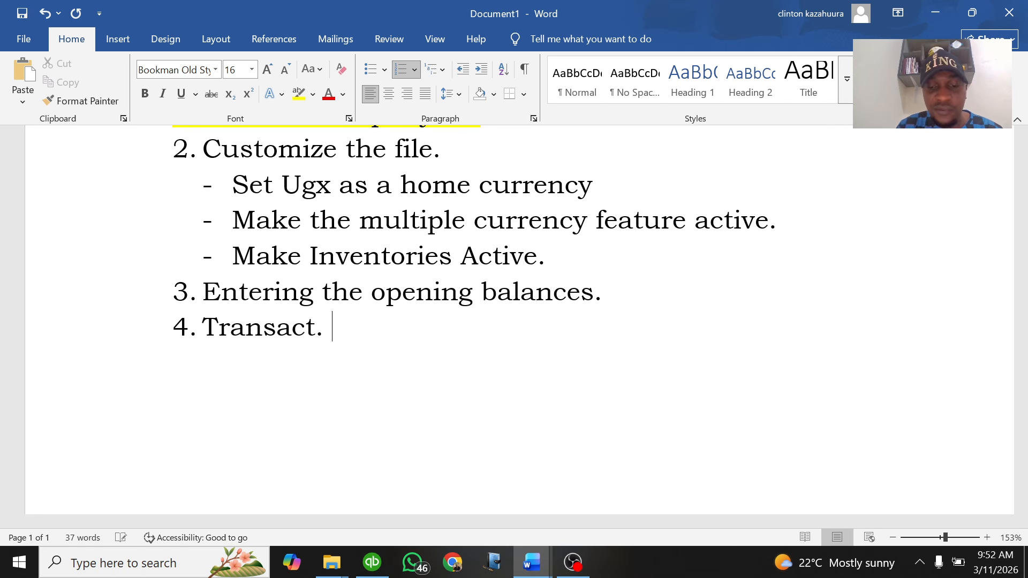
pyautogui.write(' (Ban')
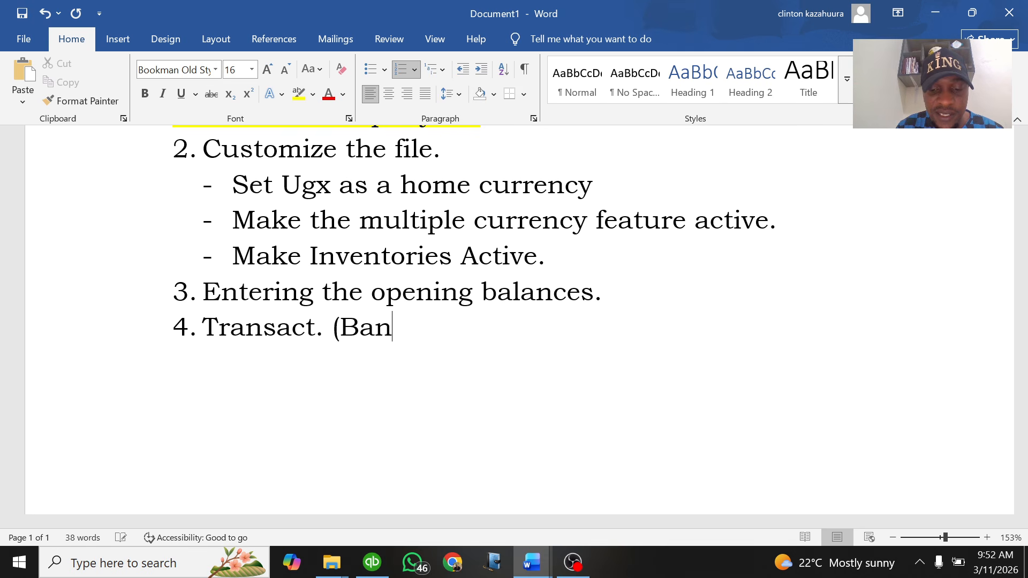
pyautogui.write('king, s')
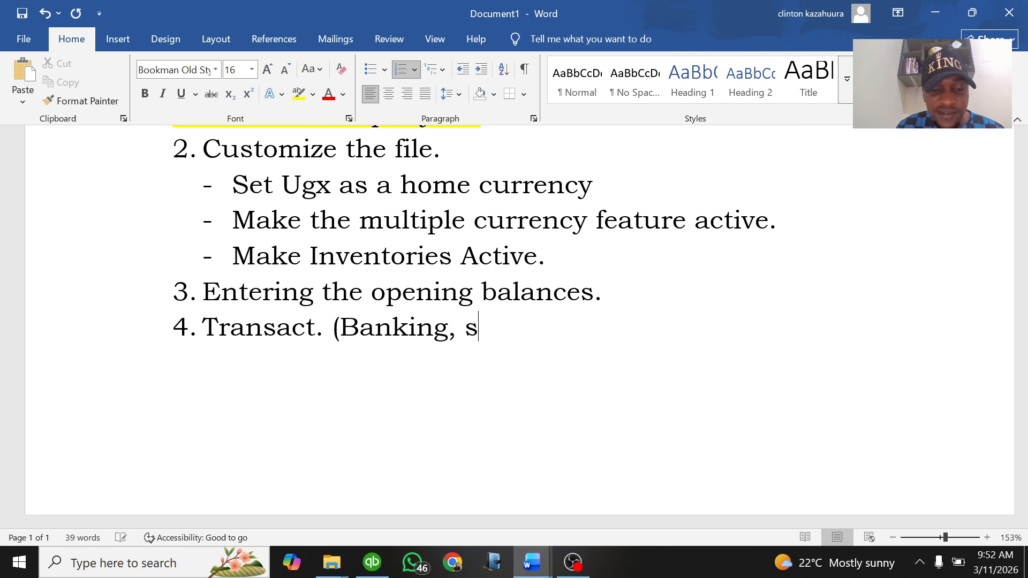
pyautogui.write('elling, purc')
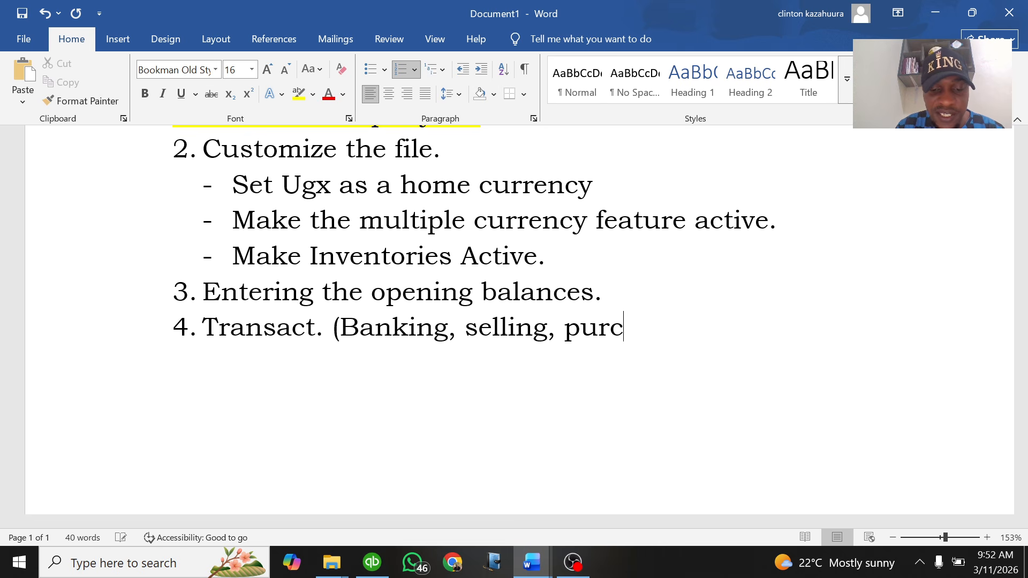
pyautogui.write('hasing')
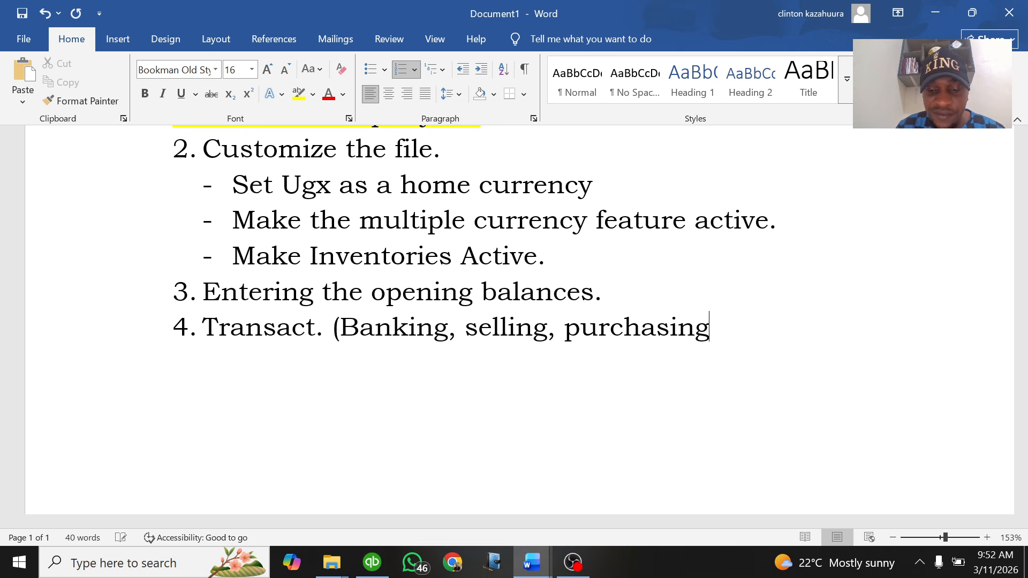
pyautogui.write(', transfer')
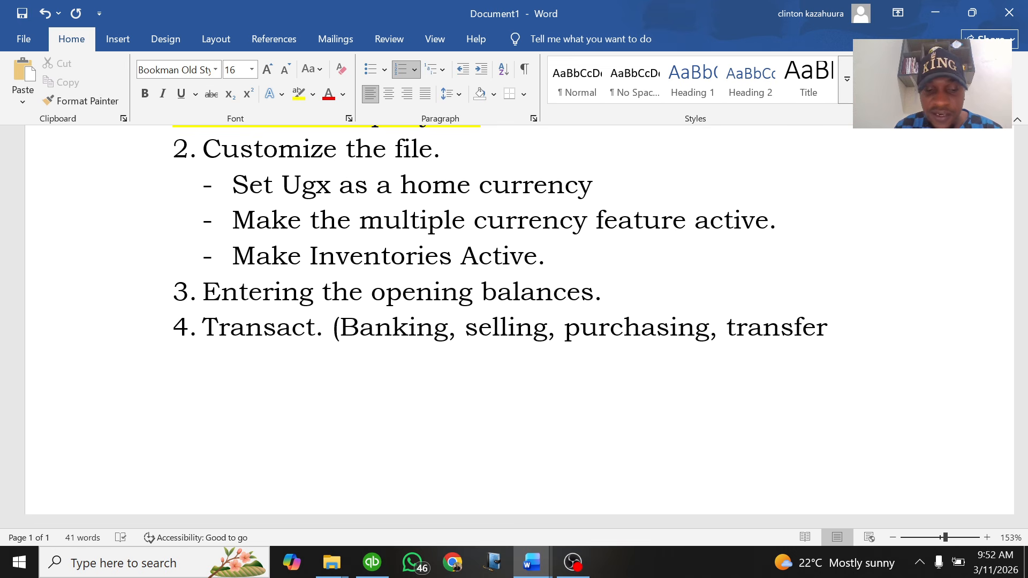
pyautogui.write('...')
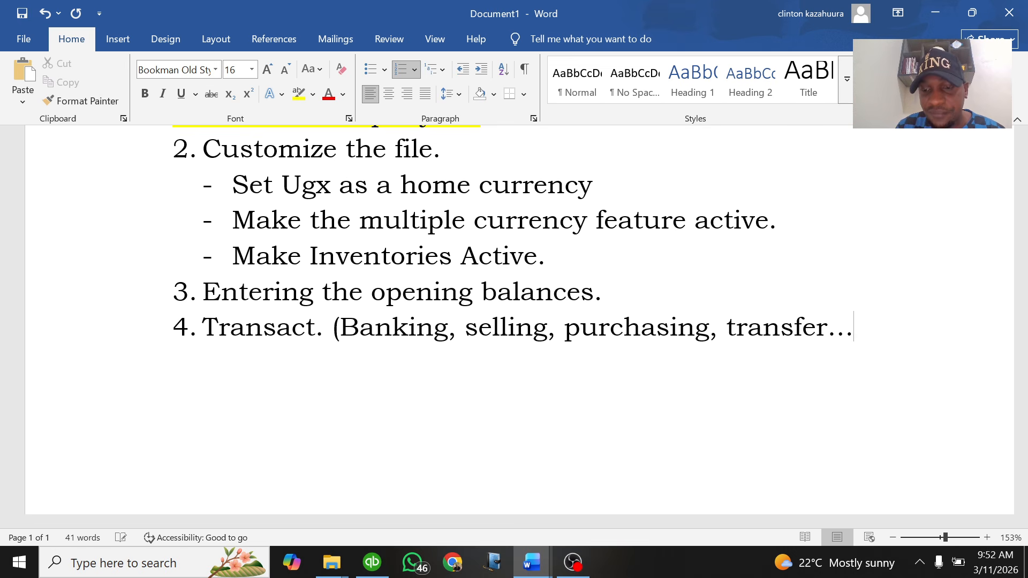
pyautogui.press('BackSpace')
pyautogui.write(')')
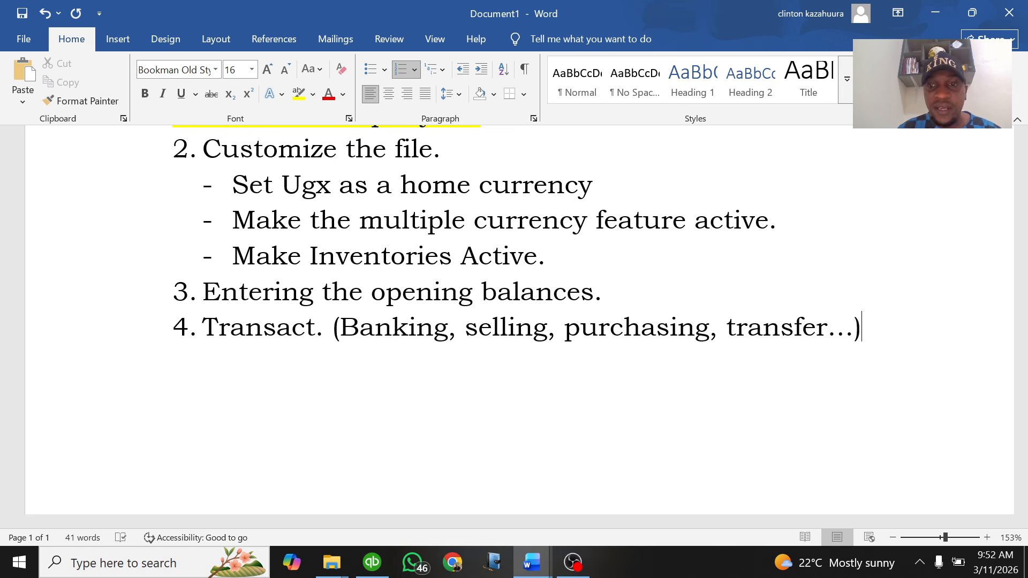
pyautogui.press('Return')
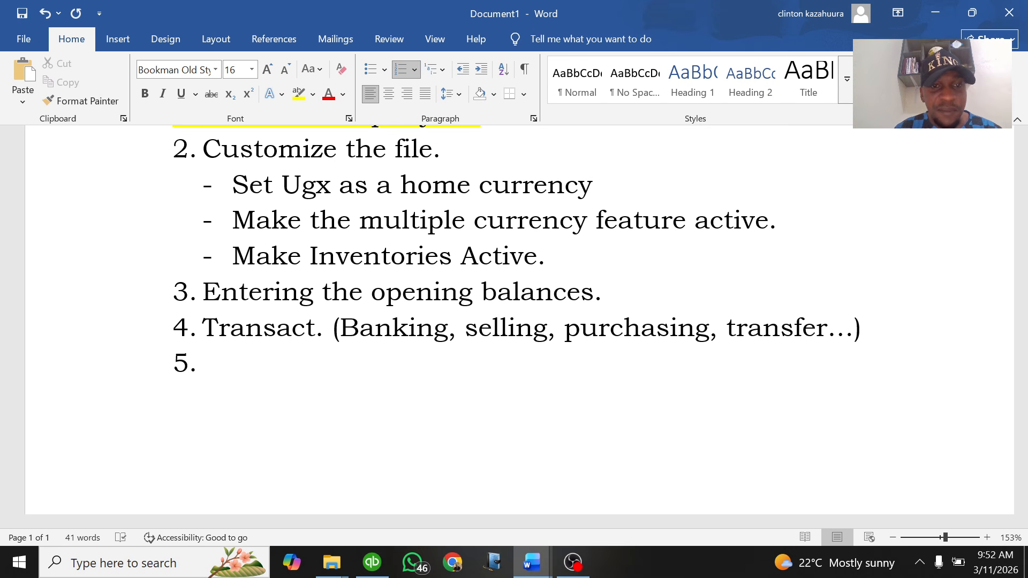
# Type 'Auto Generate Financial Reports' as item 5, correcting the typos
pyautogui.write('Gen')
pyautogui.press('BackSpace')
pyautogui.press('BackSpace')
pyautogui.press('BackSpace')
pyautogui.write('Au')
pyautogui.write('t')
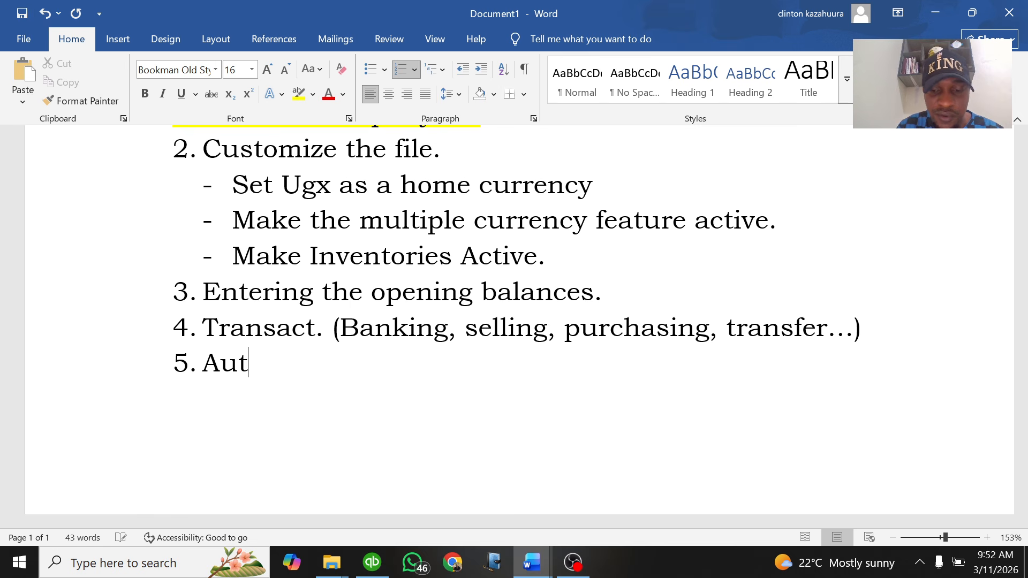
pyautogui.write('o Ge')
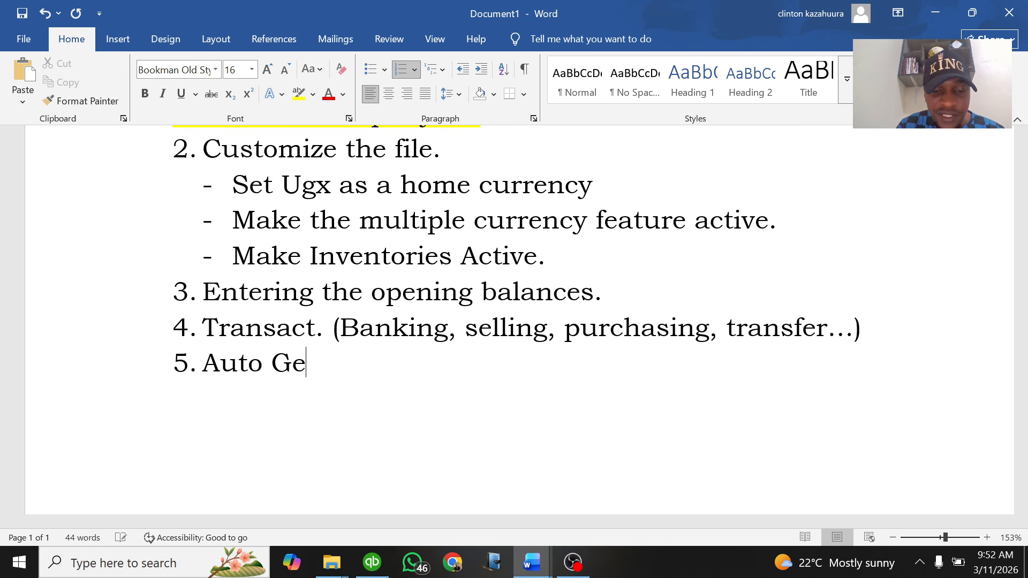
pyautogui.write('nerate Financal')
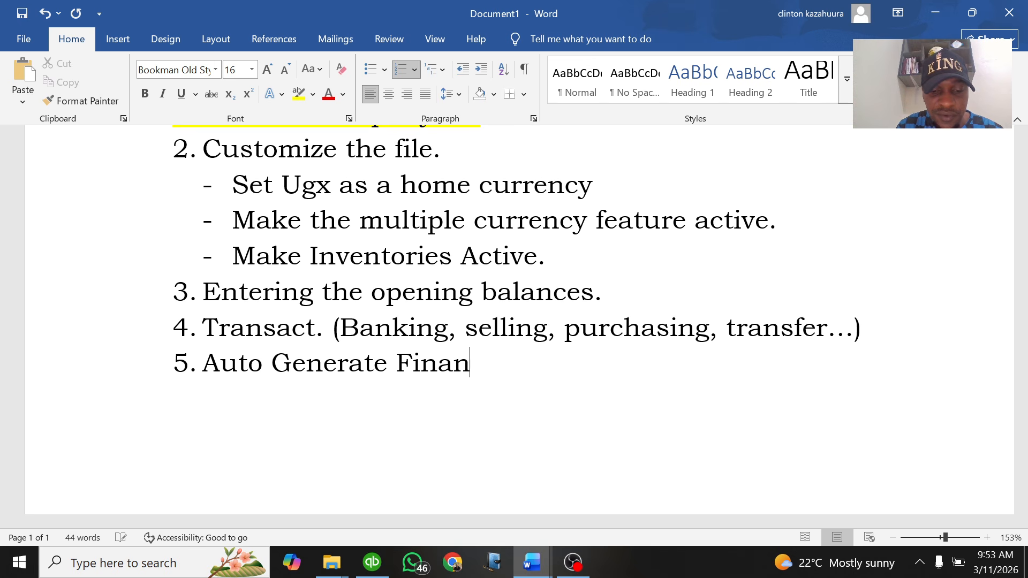
pyautogui.press('BackSpace')
pyautogui.press('BackSpace')
pyautogui.write('ial Reports')
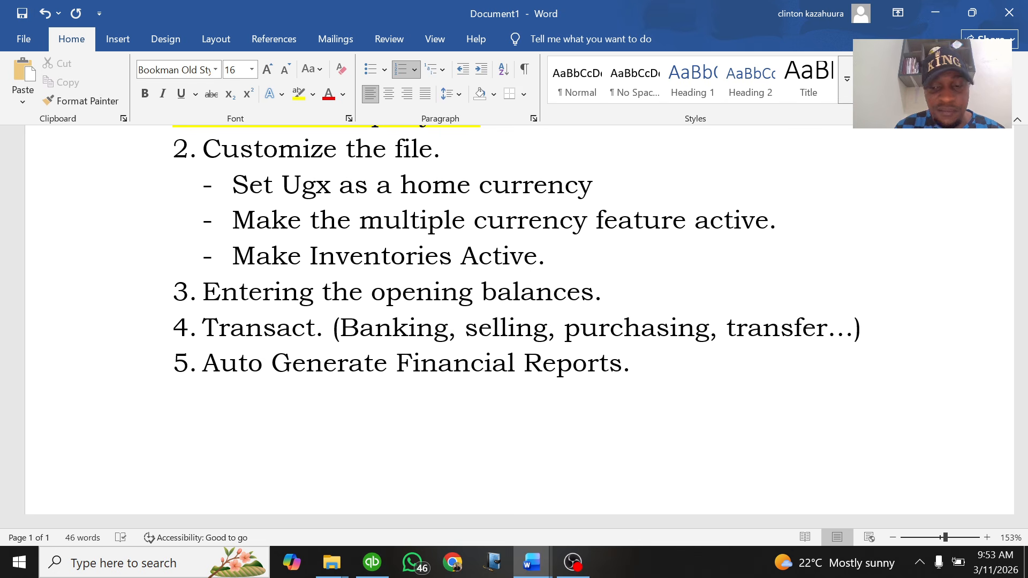
# Append the bracketed list '(Income Statement, Balance sheet, Trial Balance)' to item 5
pyautogui.write('(Income')
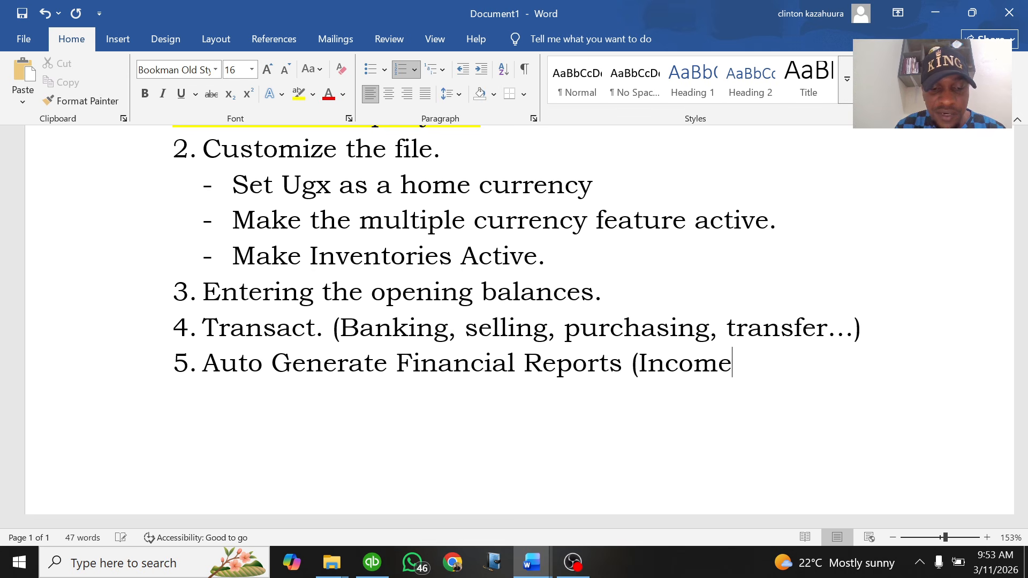
pyautogui.write(' Sta')
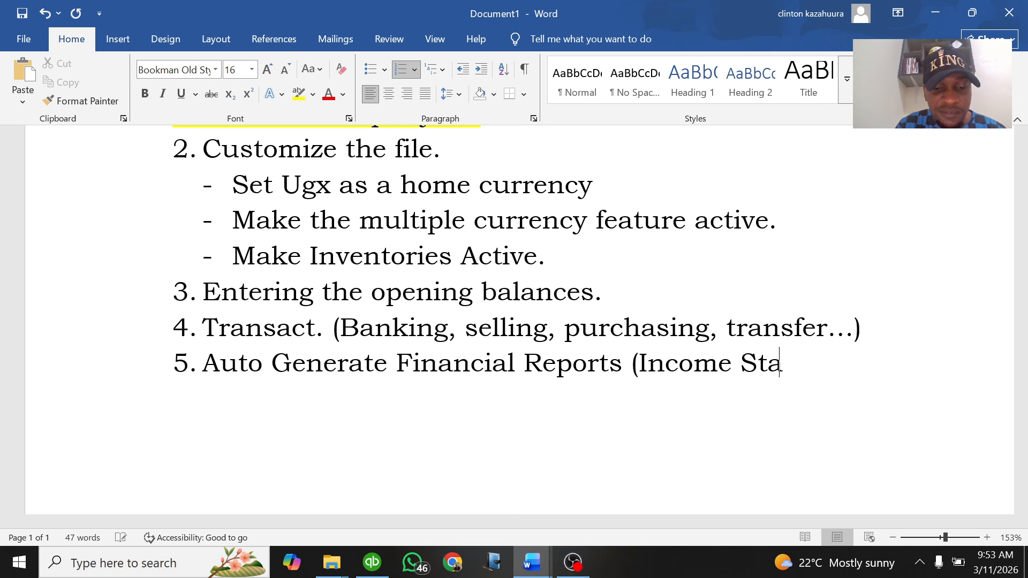
pyautogui.write('temen')
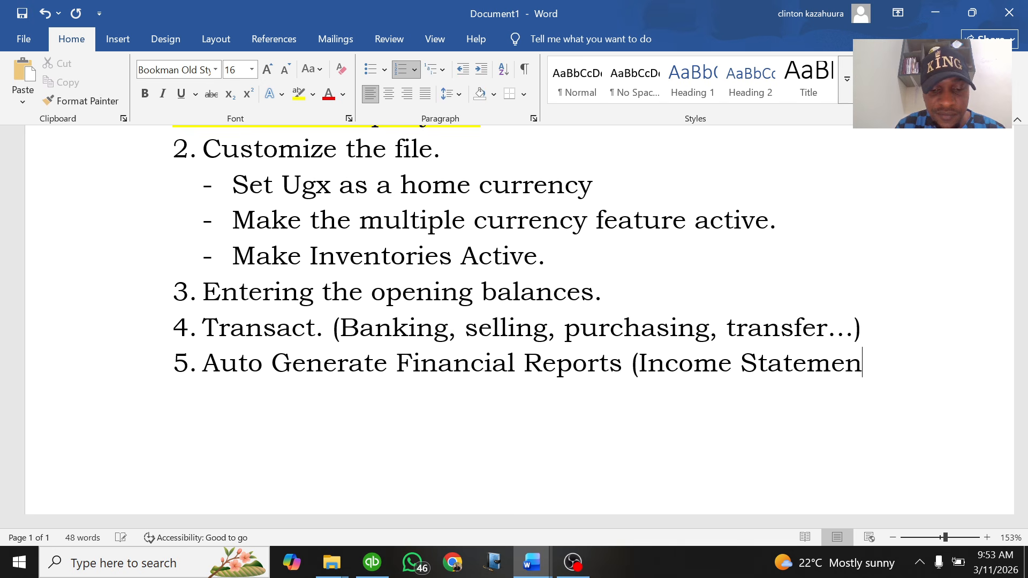
pyautogui.write('t, Bal')
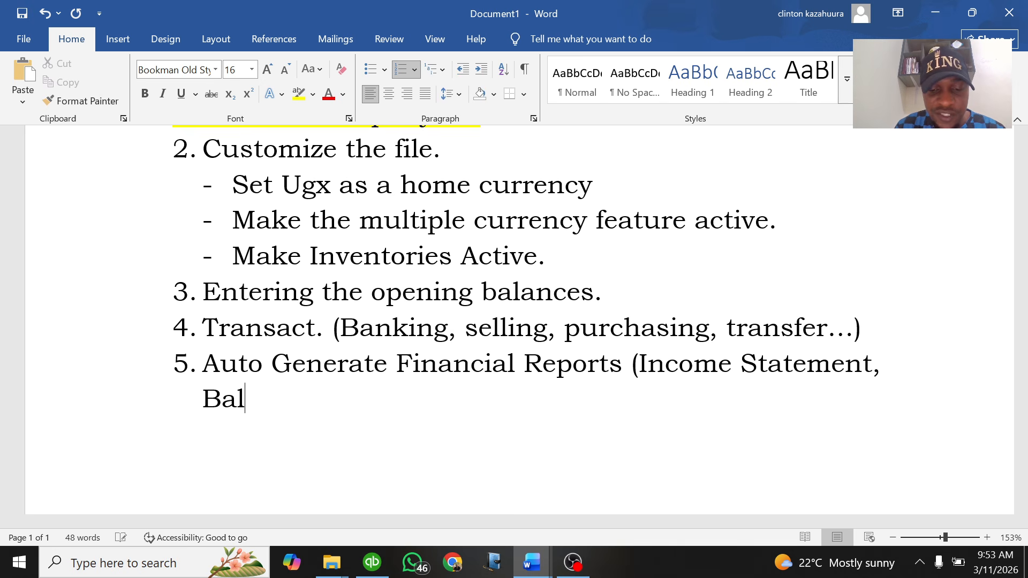
pyautogui.write('ance shee')
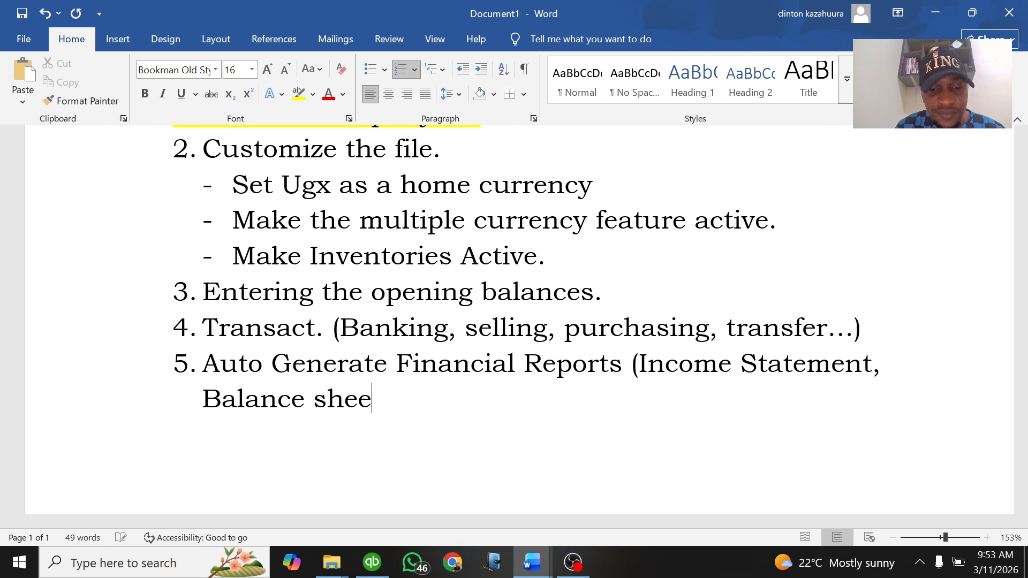
pyautogui.write('t,')
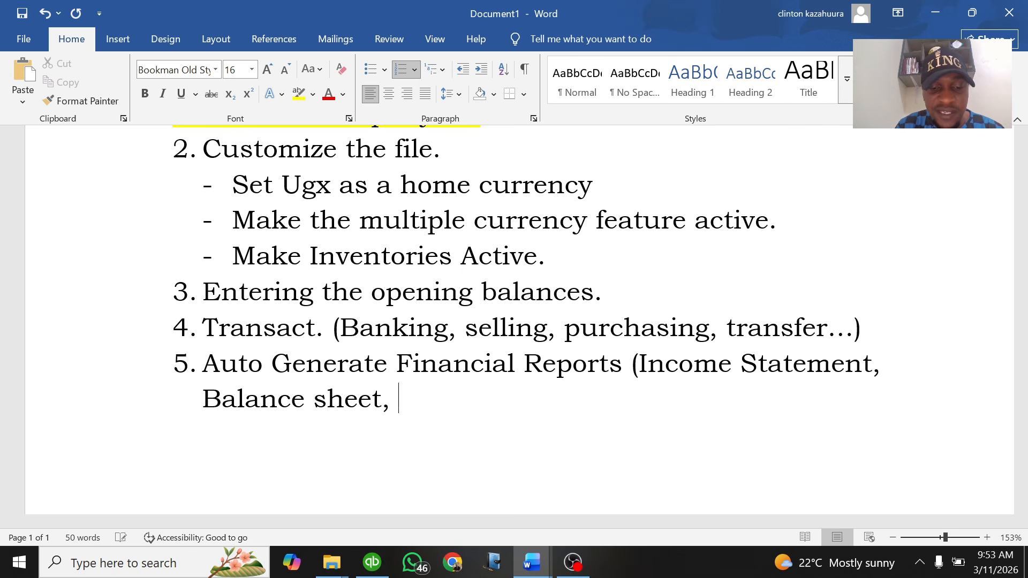
pyautogui.write(' Trial ')
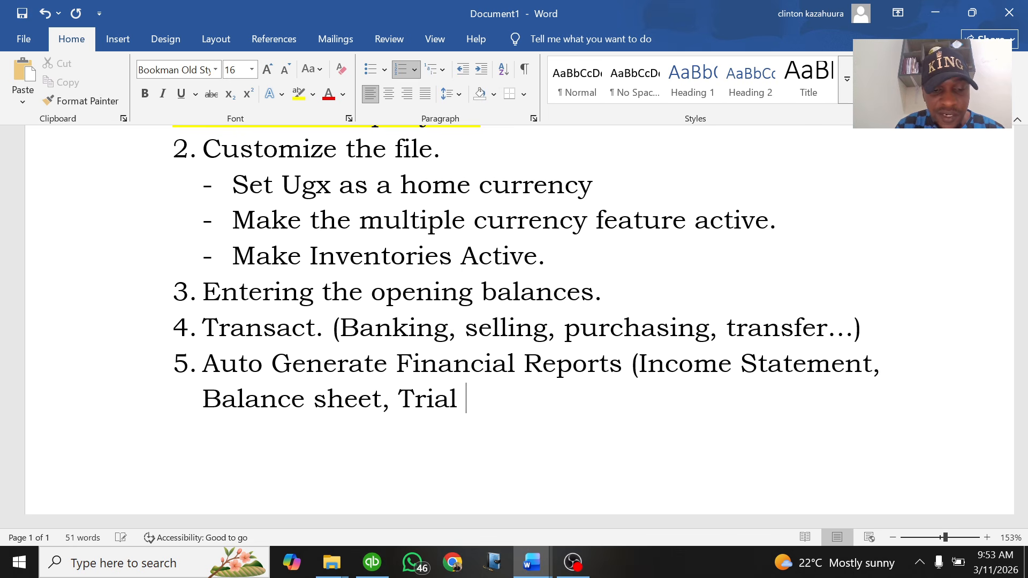
pyautogui.write('Balance.')
pyautogui.press('BackSpace')
pyautogui.write('_')
pyautogui.press('BackSpace')
pyautogui.write(')')
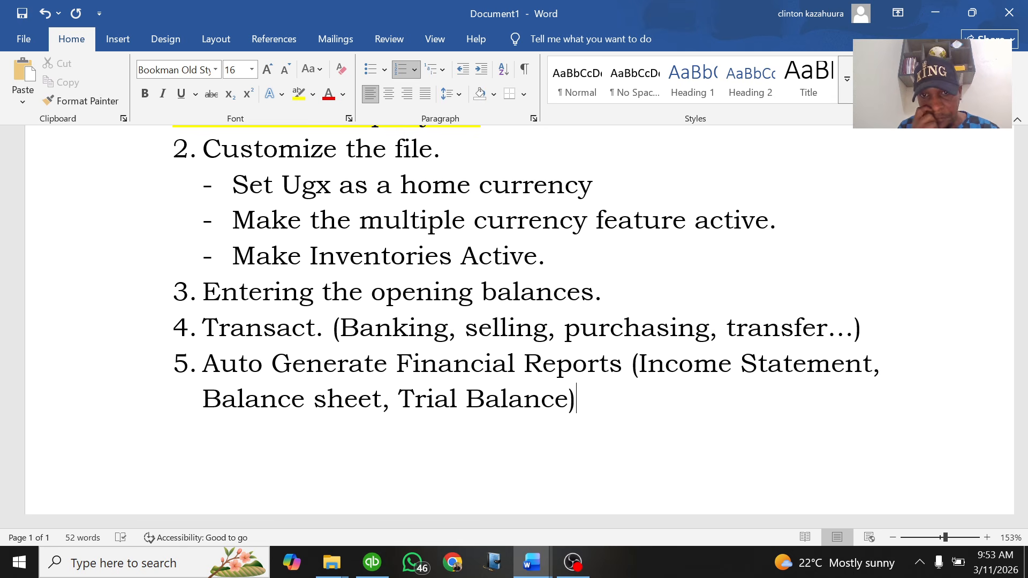
# Highlight items 1 and 2 plus their currency and inventory sub-points in yellow
pyautogui.scroll(3, 514, 321)
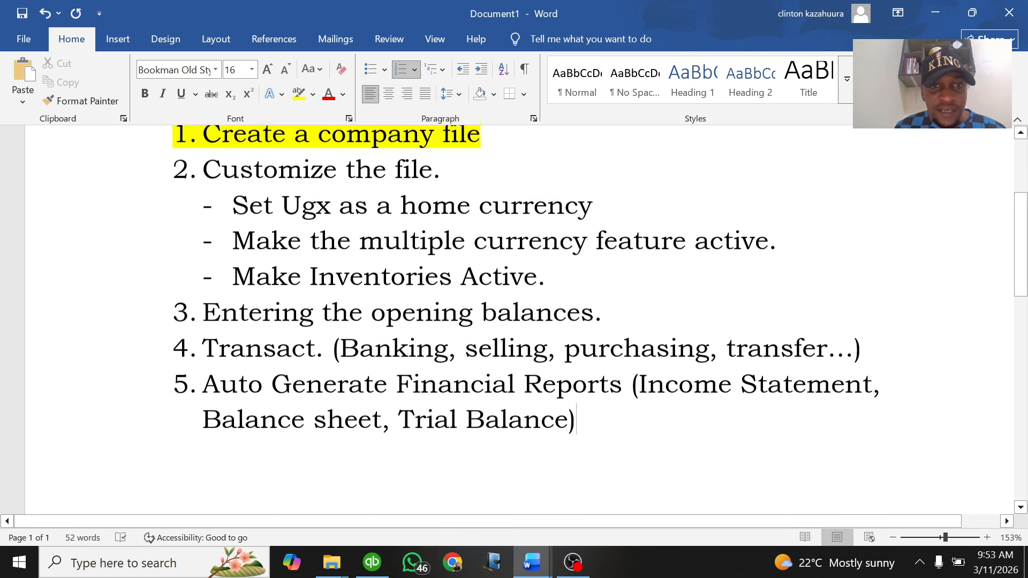
pyautogui.scroll(-3, 514, 321)
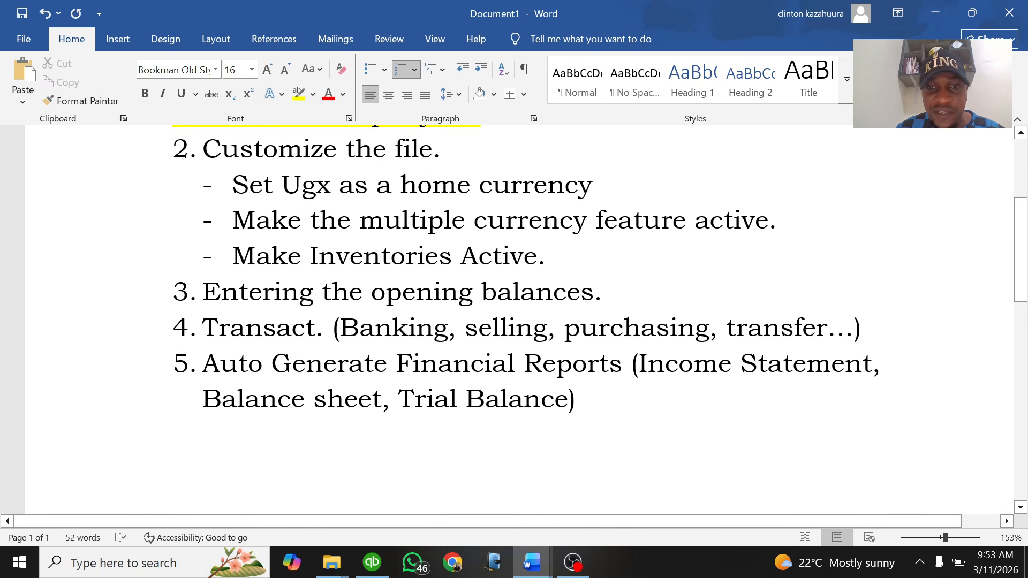
pyautogui.scroll(3, 515, 321)
pyautogui.scroll(-2, 514, 322)
pyautogui.scroll(3, 514, 321)
pyautogui.scroll(-2, 514, 322)
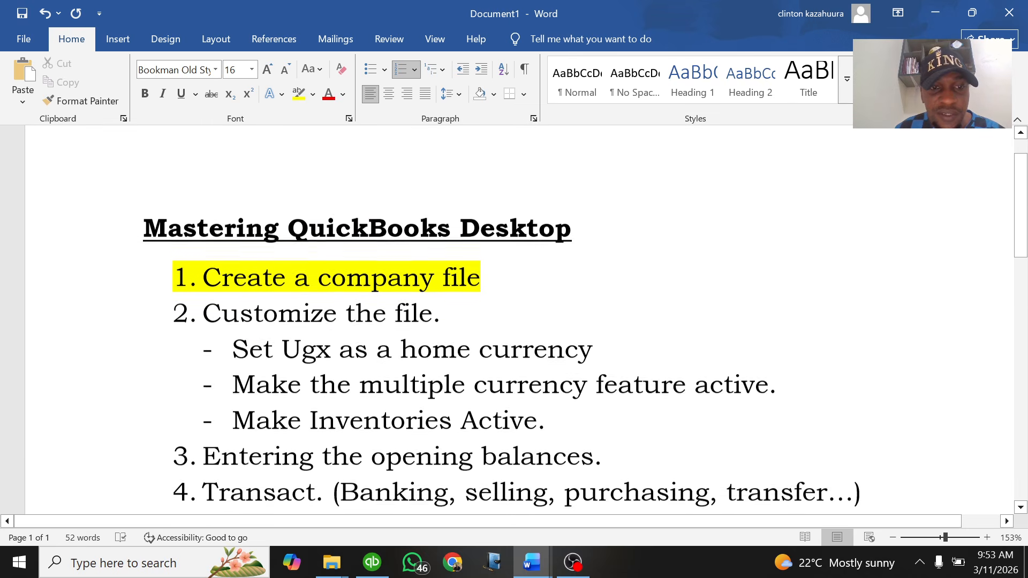
pyautogui.moveTo(548, 415); pyautogui.dragTo(184, 273)
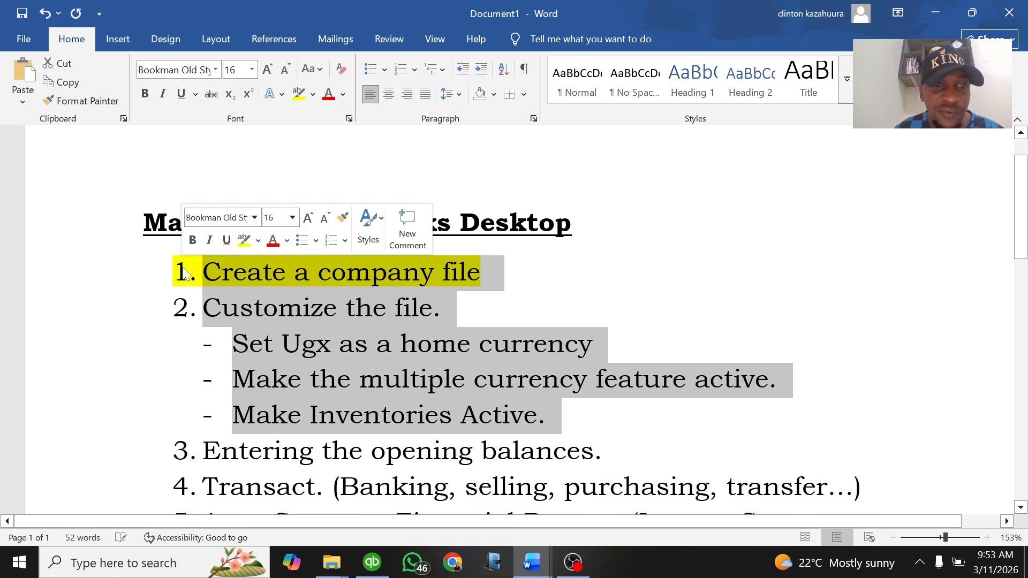
pyautogui.click(312, 95)
pyautogui.click(303, 146)
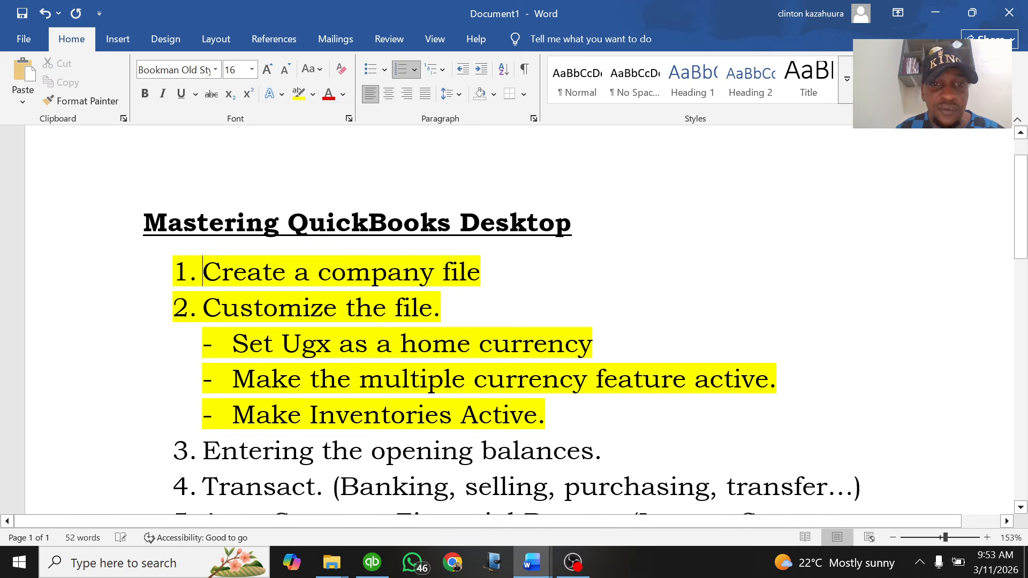
pyautogui.scroll(-3, 514, 321)
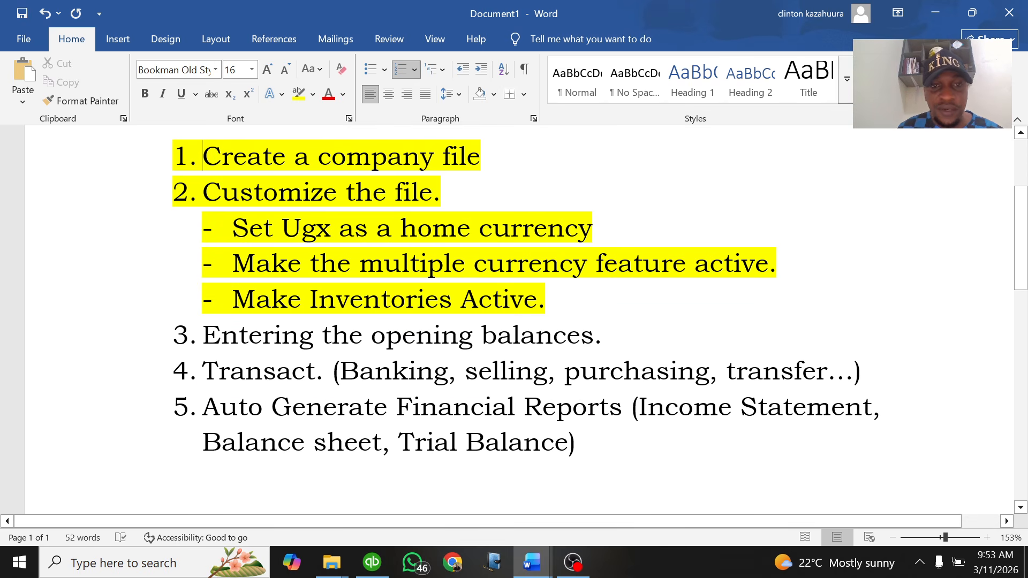
pyautogui.scroll(3, 514, 322)
pyautogui.scroll(-3, 514, 321)
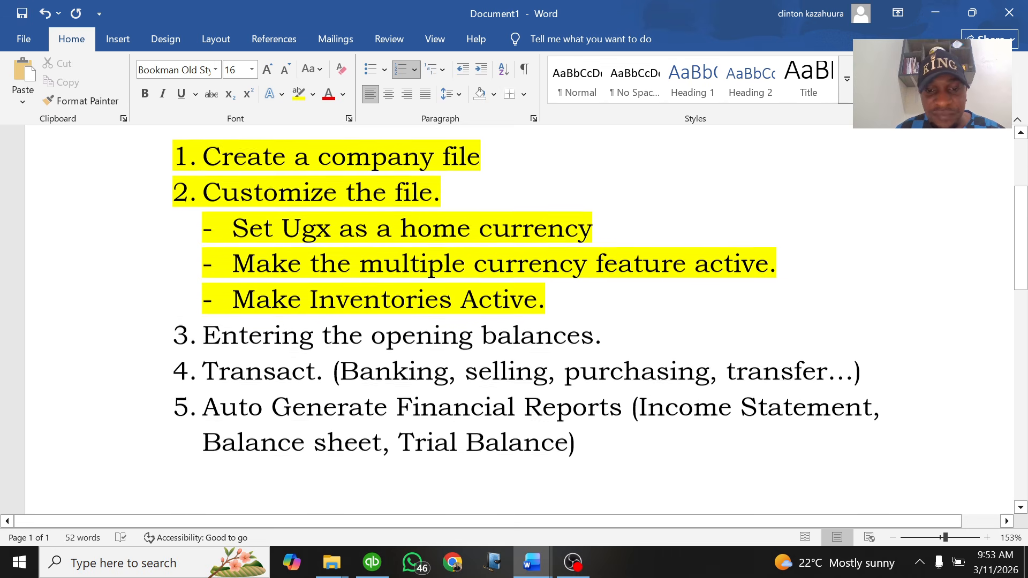
pyautogui.click(527, 567)
# In Lesson Practice 1 Qbks.docx, replace the ATA Stores e-mail link with the new company e-mail address
pyautogui.click(588, 499)
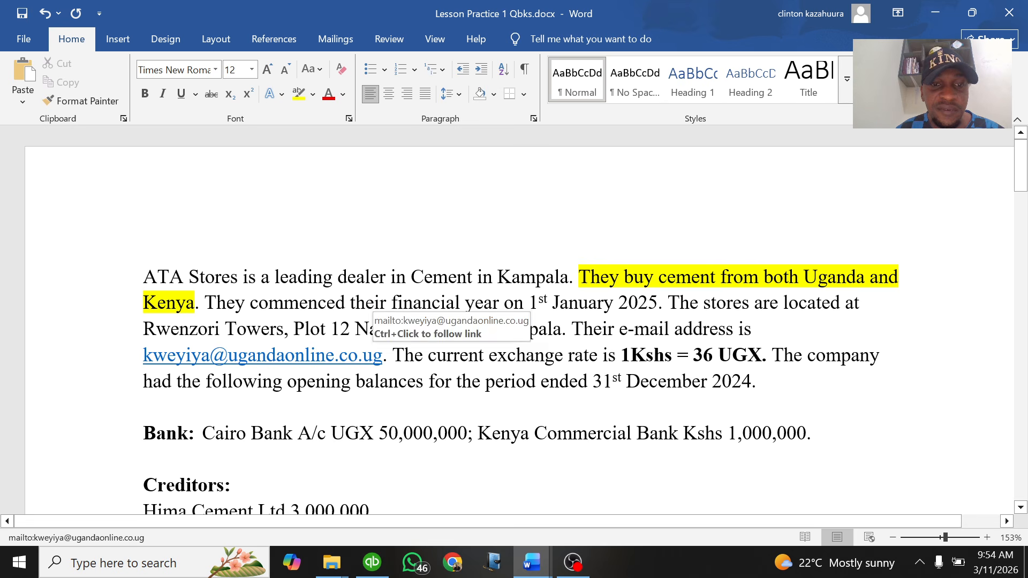
pyautogui.moveTo(384, 356); pyautogui.dragTo(144, 355)
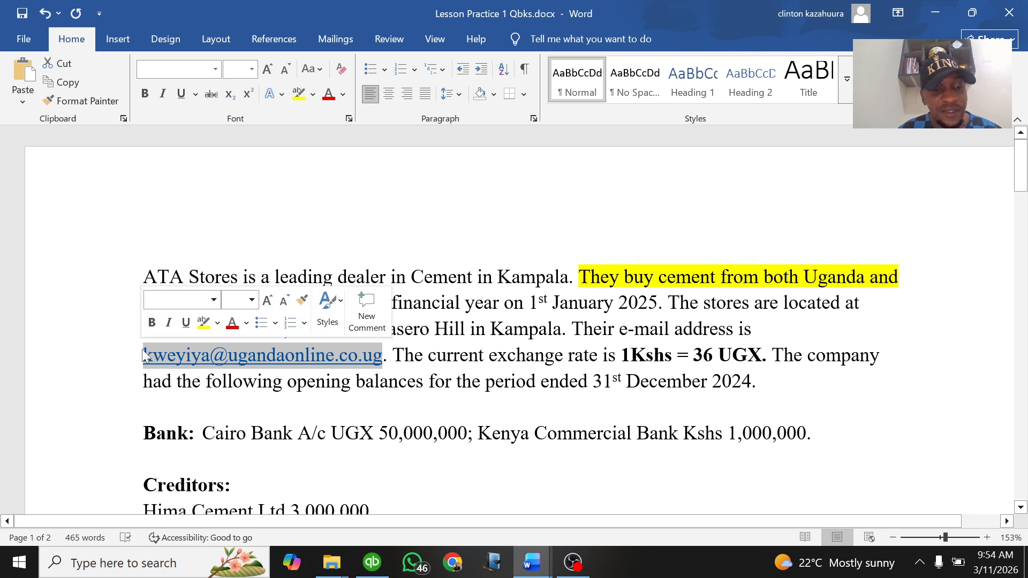
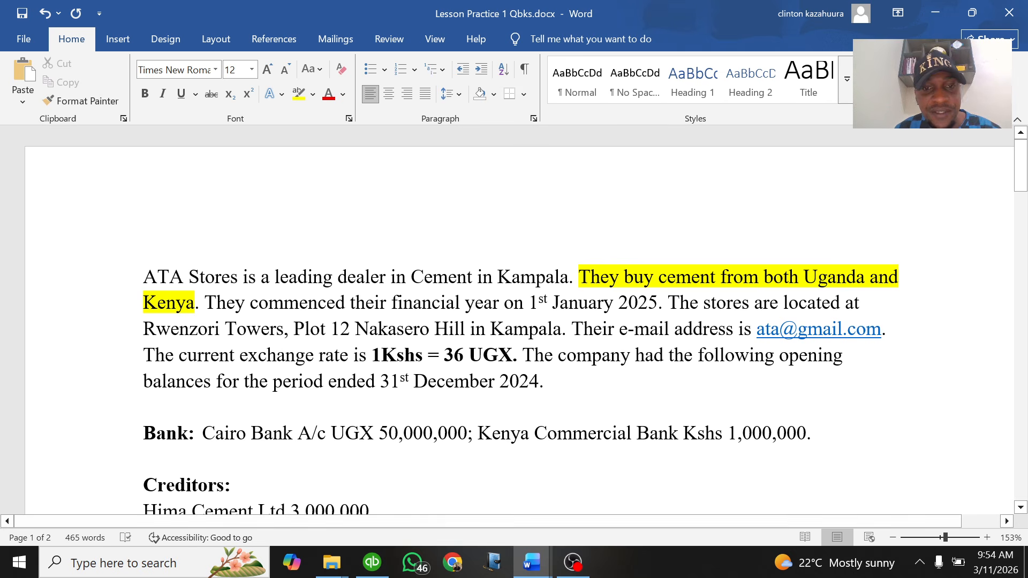
pyautogui.click(545, 381)
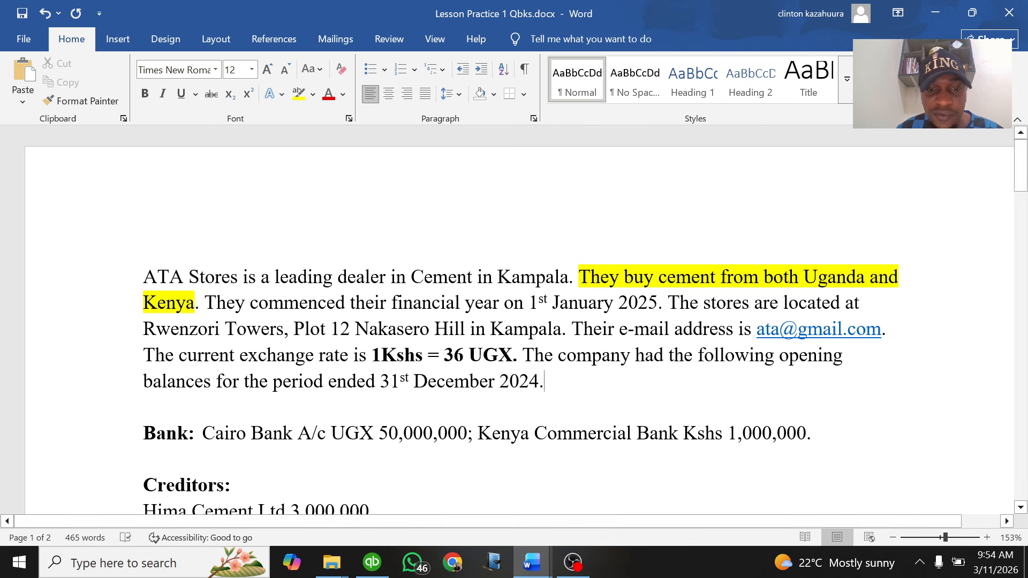
# Bring QuickBooks Enterprise Solutions 24.0's No Company Open window to the front
pyautogui.click(373, 569)
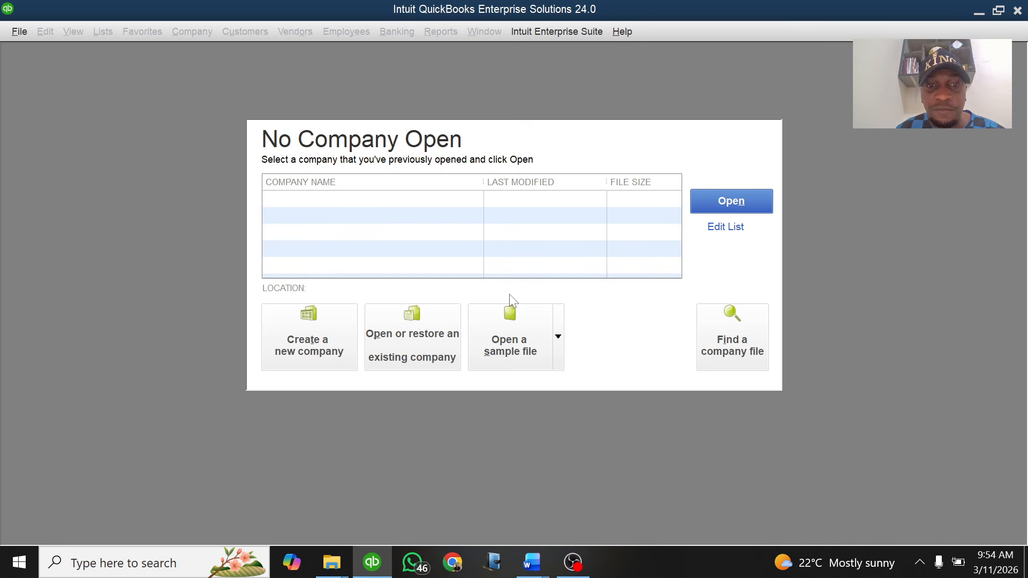
# Switch back to the Word outline and review the yellow-highlighted items 1 and 2
pyautogui.moveTo(532, 562)
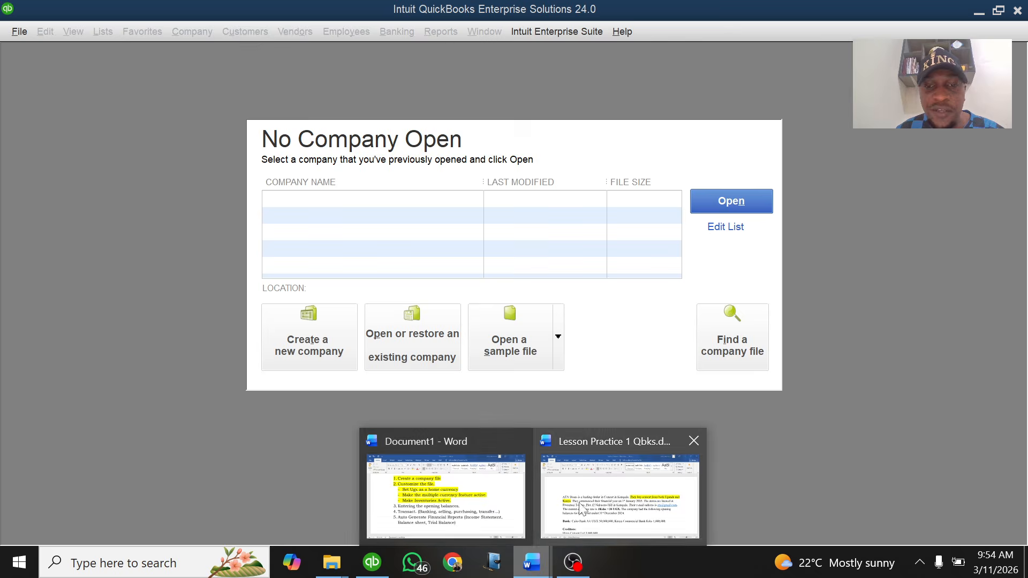
pyautogui.click(456, 480)
pyautogui.scroll(3, 514, 322)
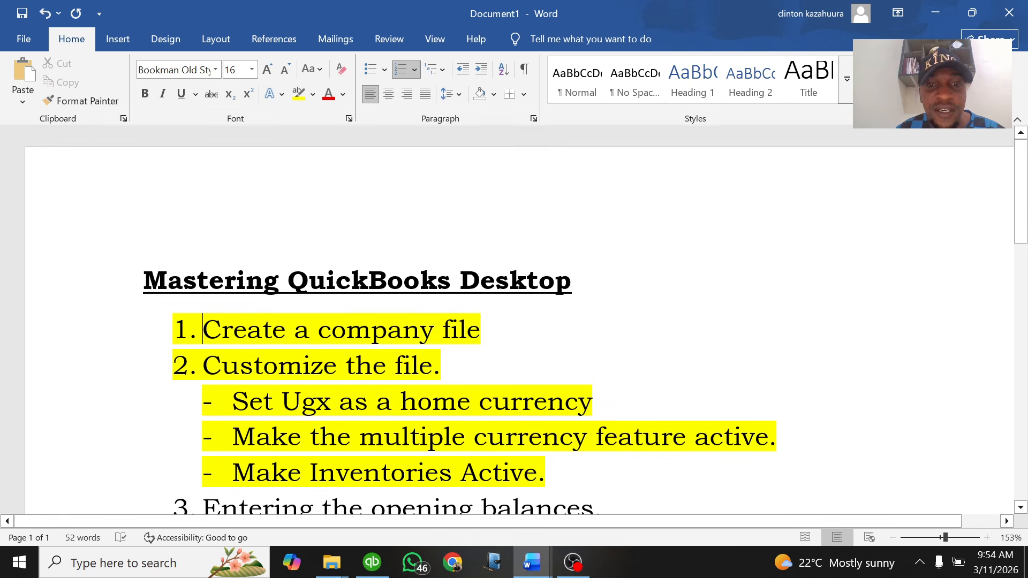
pyautogui.scroll(-1, 514, 321)
pyautogui.moveTo(555, 417); pyautogui.dragTo(188, 278)
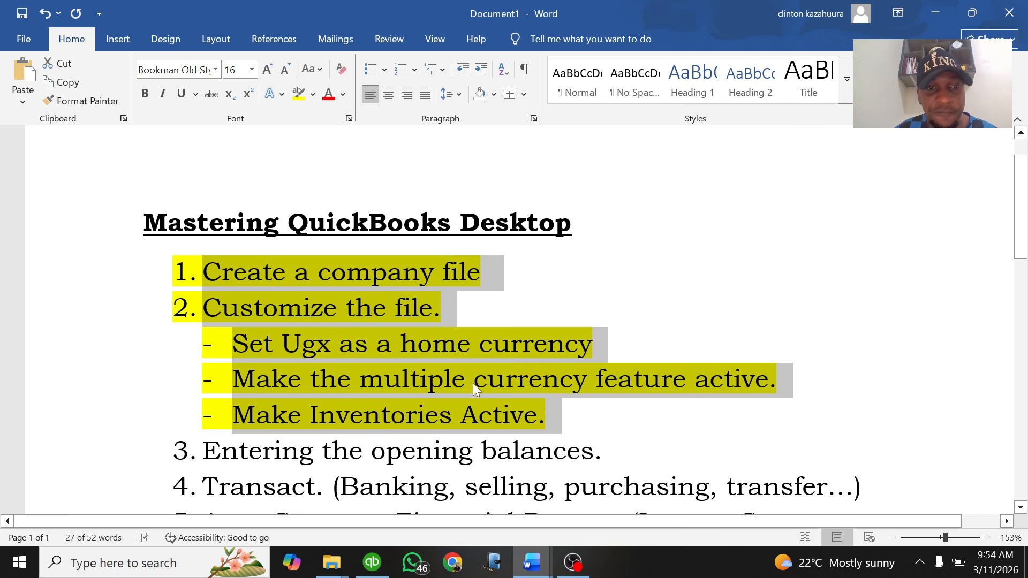
pyautogui.press('Right')
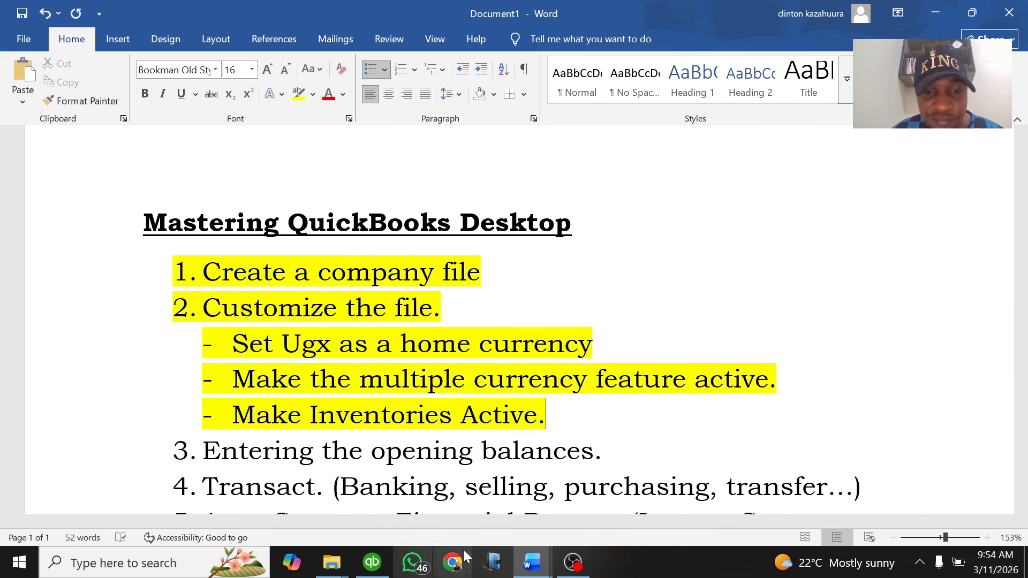
# Bring QuickBooks' No Company Open window back to the front
pyautogui.click(382, 569)
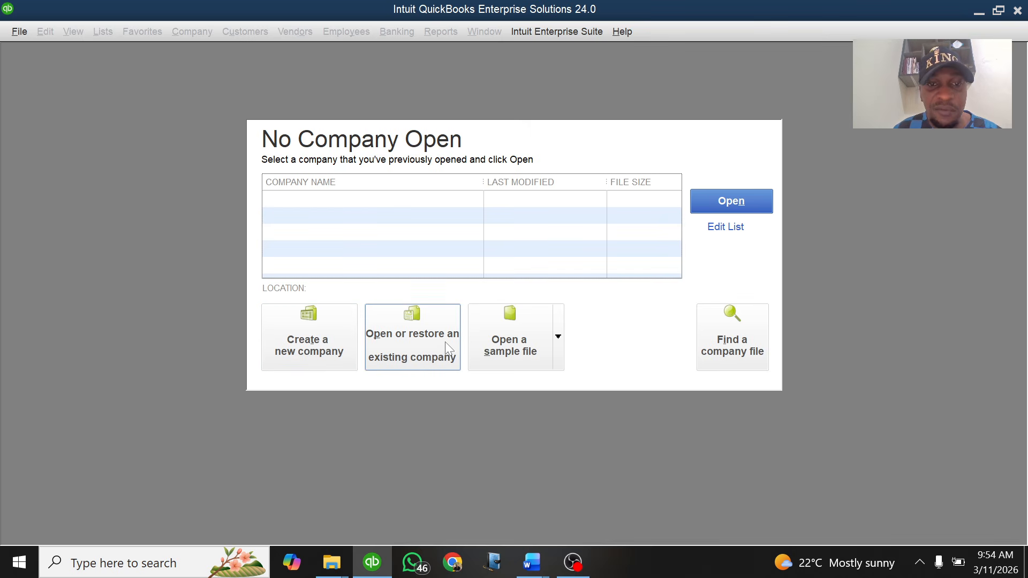
# Start a new company file and choose to set it up for someone else
pyautogui.click(305, 336)
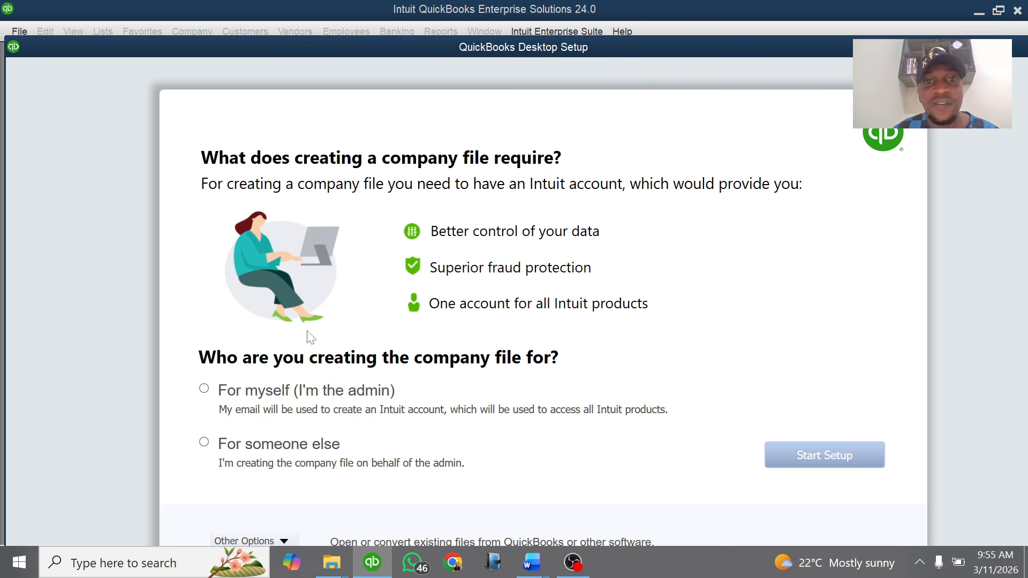
pyautogui.moveTo(452, 43); pyautogui.dragTo(452, 10)
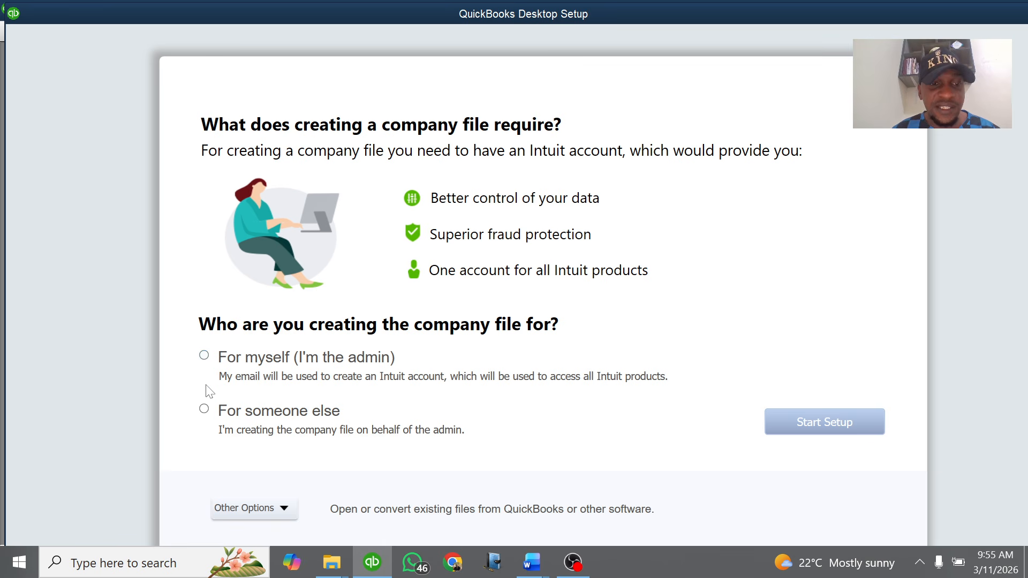
pyautogui.click(205, 411)
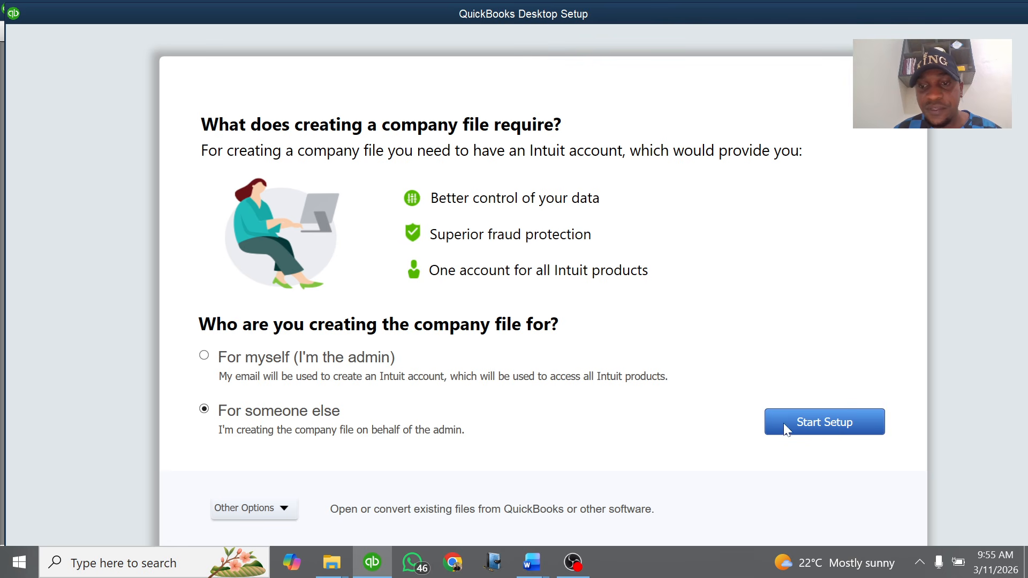
# Begin the company setup to reach the 'Glad you're here' business details form
pyautogui.click(808, 423)
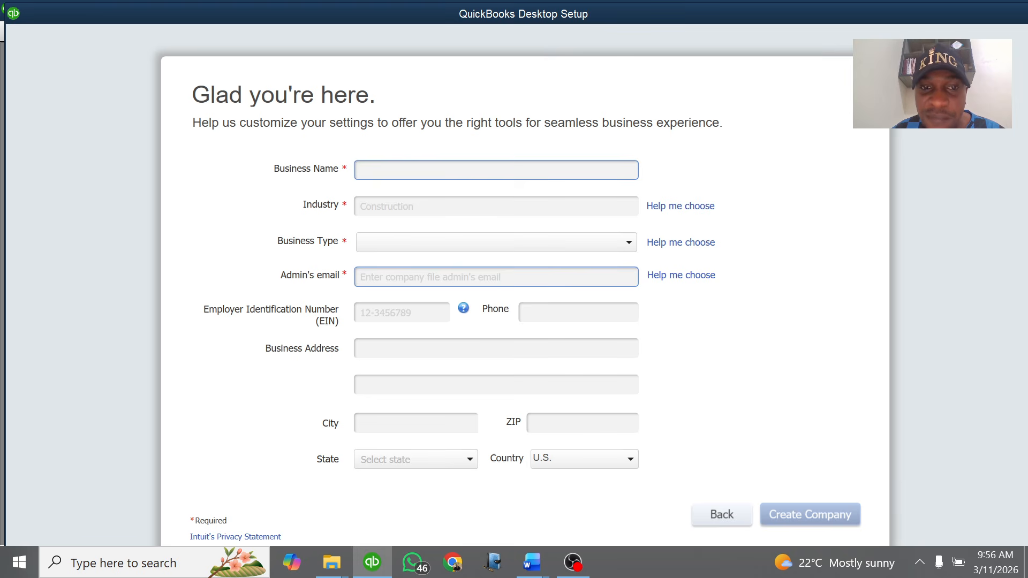
pyautogui.click(357, 171)
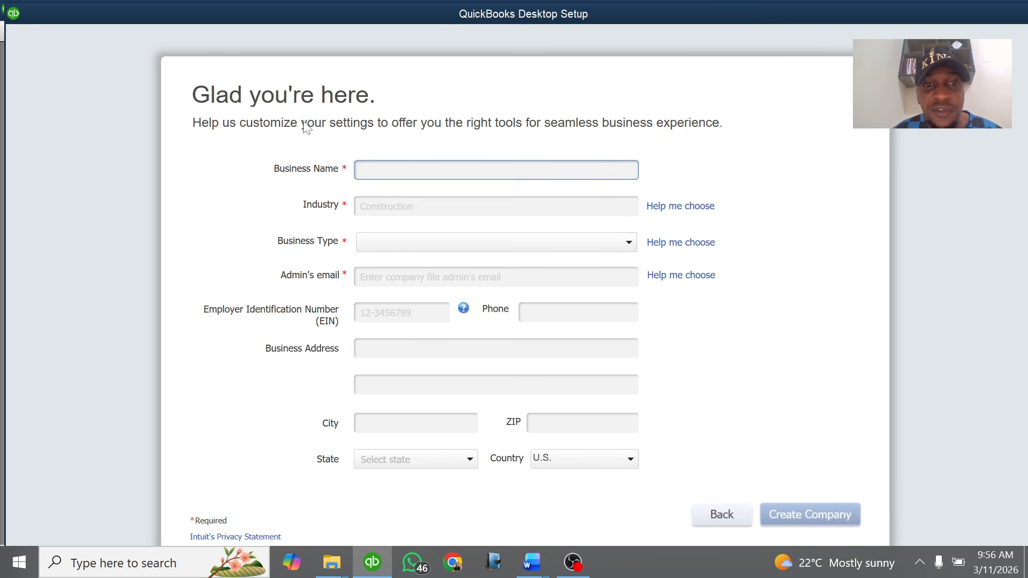
# In Word, highlight 'ATA Stores is a leading dealer in Cement in Kampala' in yellow
pyautogui.moveTo(545, 562)
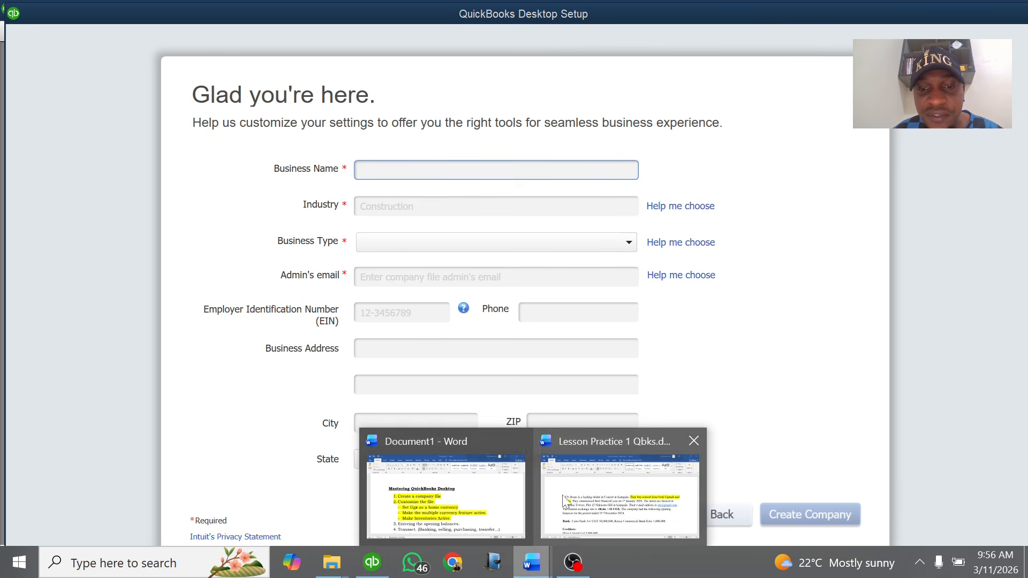
pyautogui.click(614, 498)
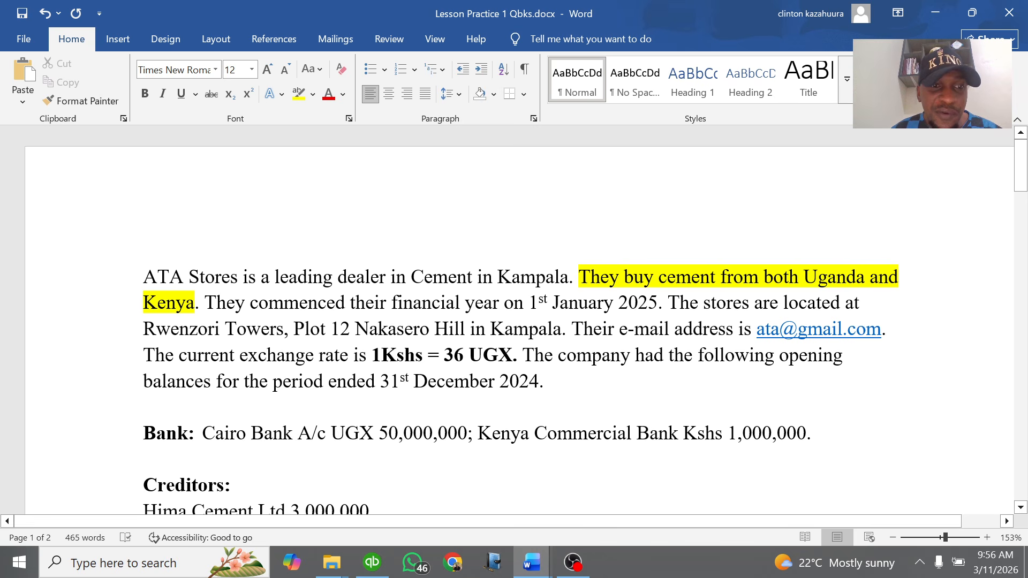
pyautogui.moveTo(144, 277); pyautogui.dragTo(562, 279)
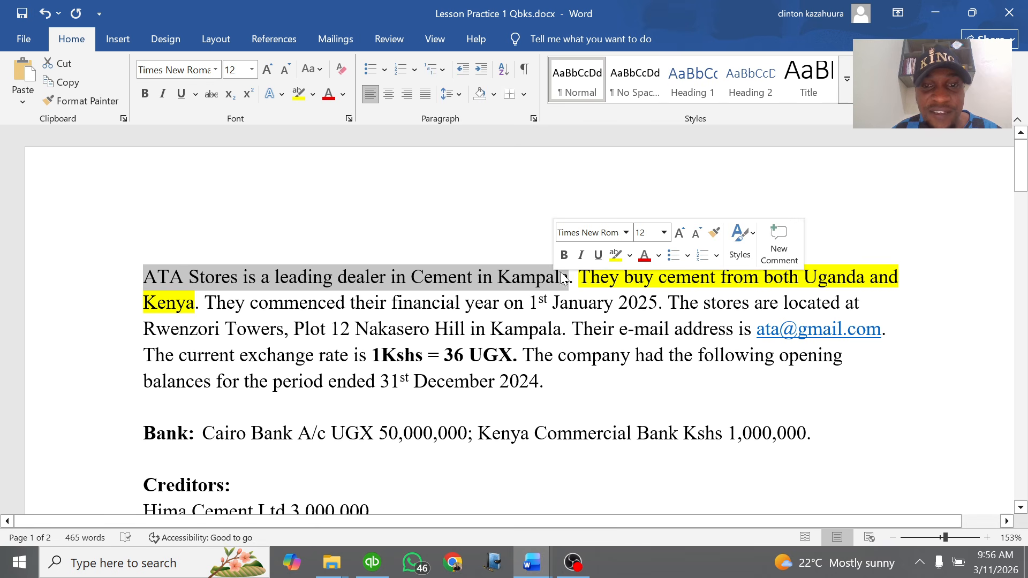
pyautogui.click(616, 255)
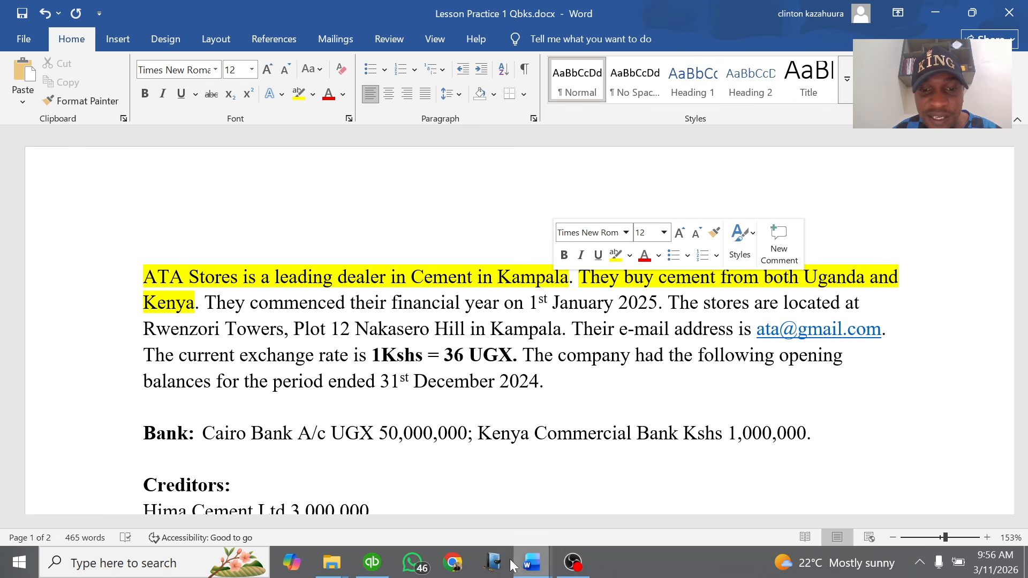
pyautogui.click(372, 563)
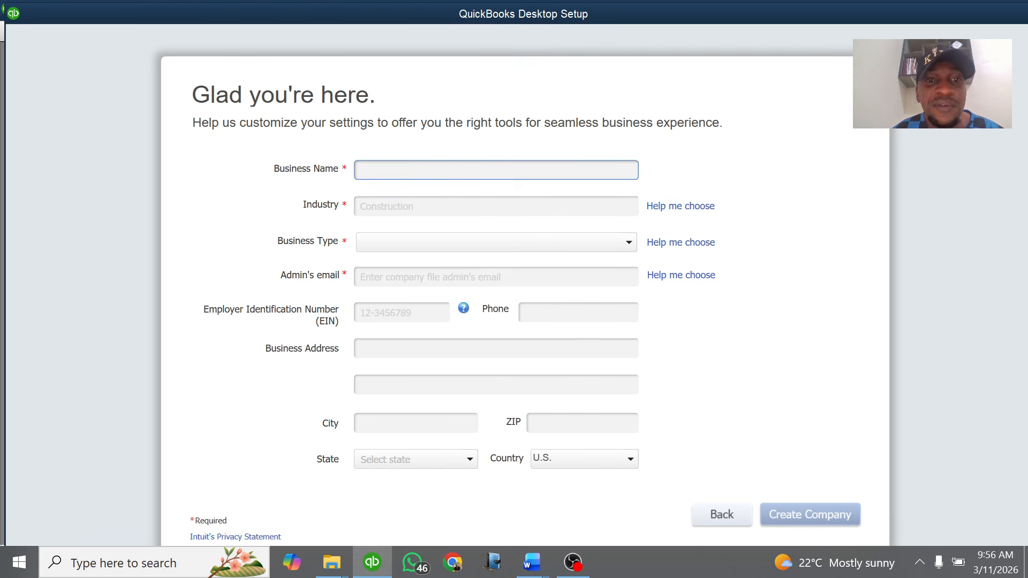
# Enter 'ATA stores Ltd' as the Business Name
pyautogui.write('A')
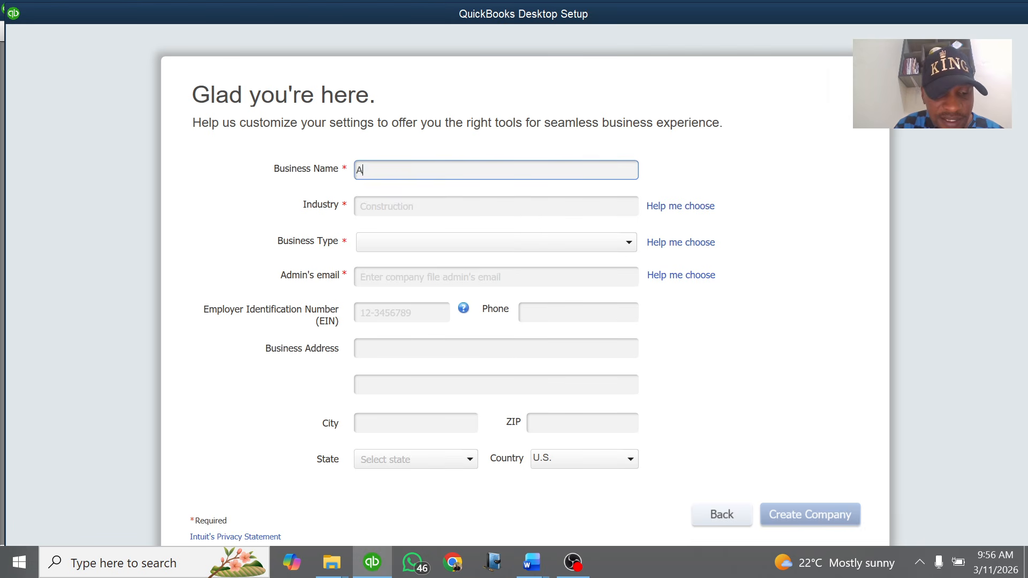
pyautogui.write('TA sto')
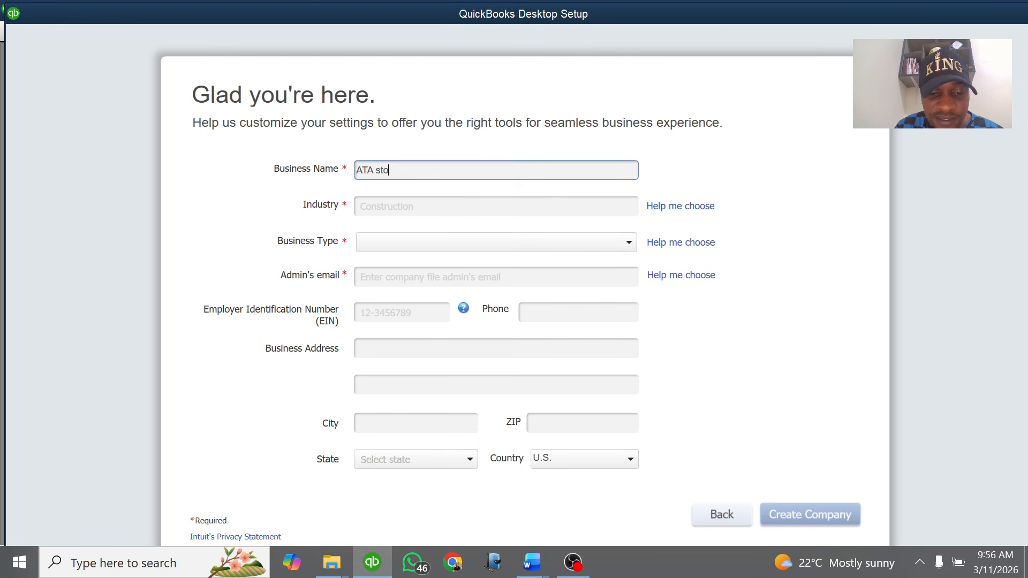
pyautogui.write('res ')
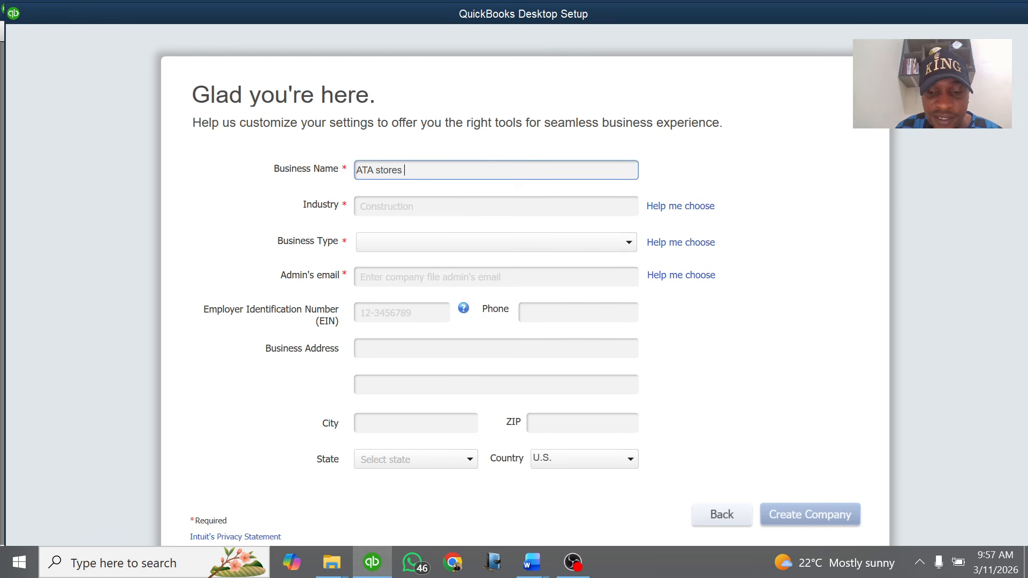
pyautogui.write('Ltd')
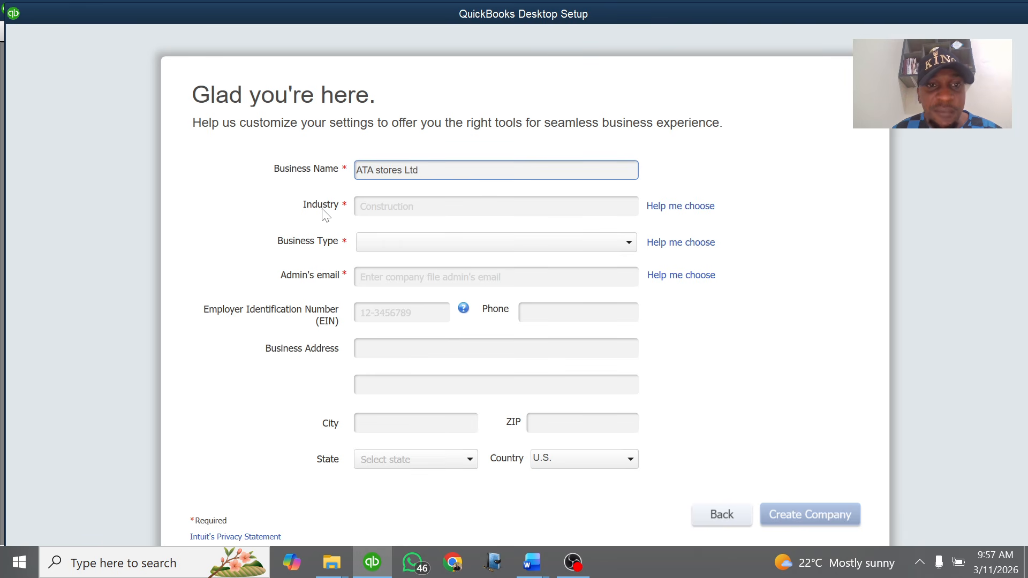
pyautogui.click(355, 213)
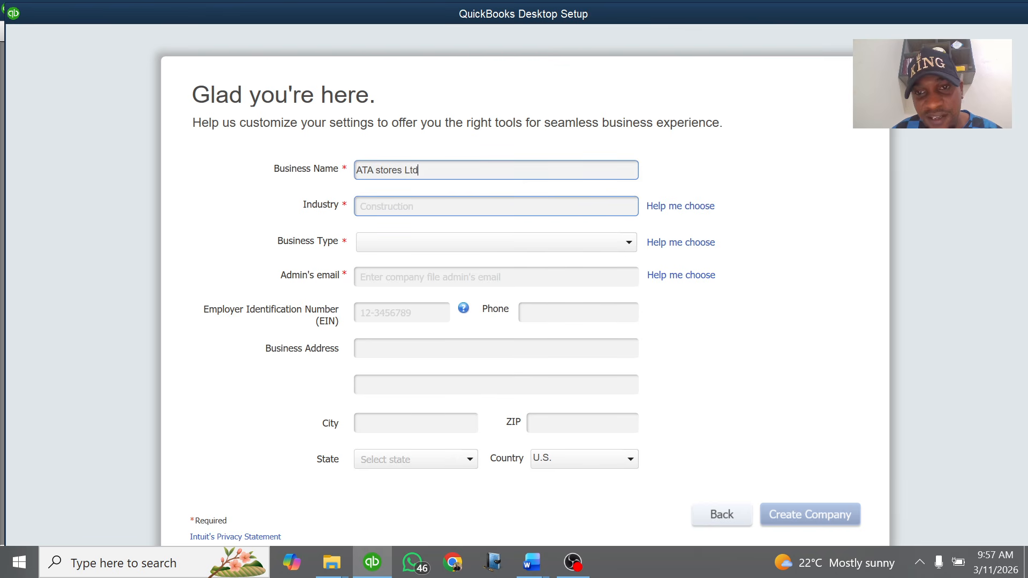
# Pick General Product-based Business as the Industry through the industry chooser
pyautogui.click(684, 209)
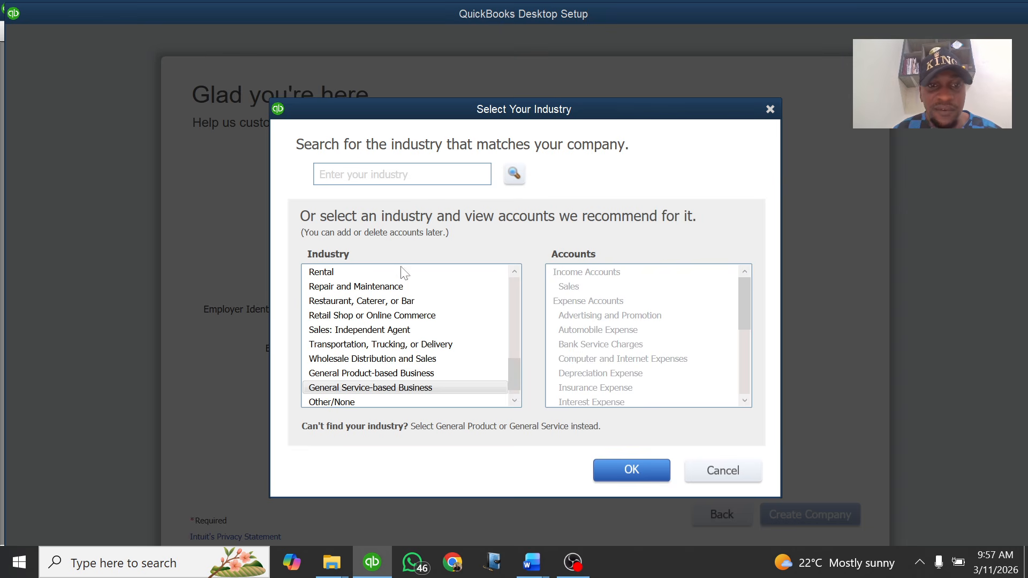
pyautogui.scroll(4, 384, 310)
pyautogui.scroll(1, 383, 309)
pyautogui.scroll(-5, 390, 348)
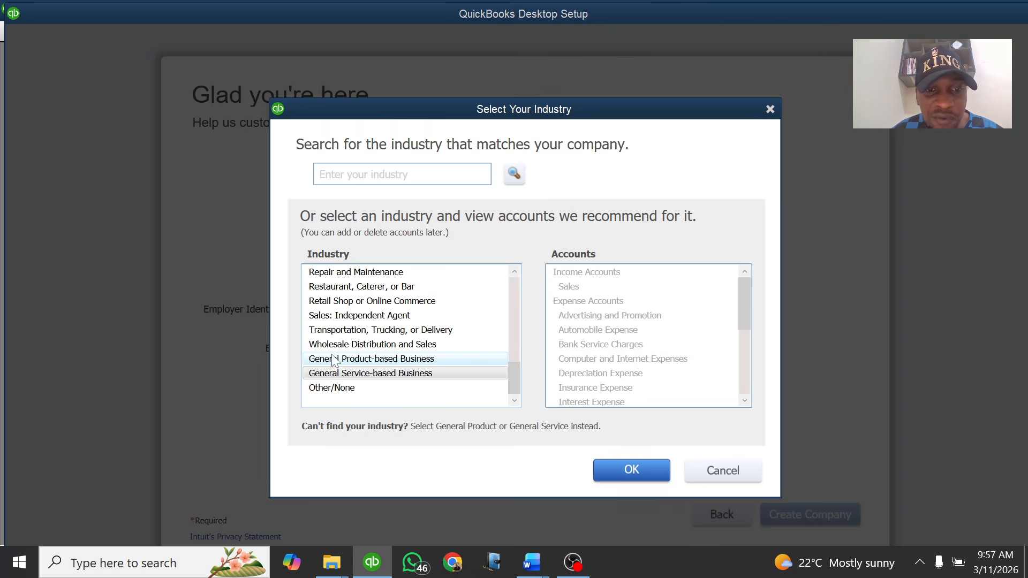
pyautogui.click(363, 365)
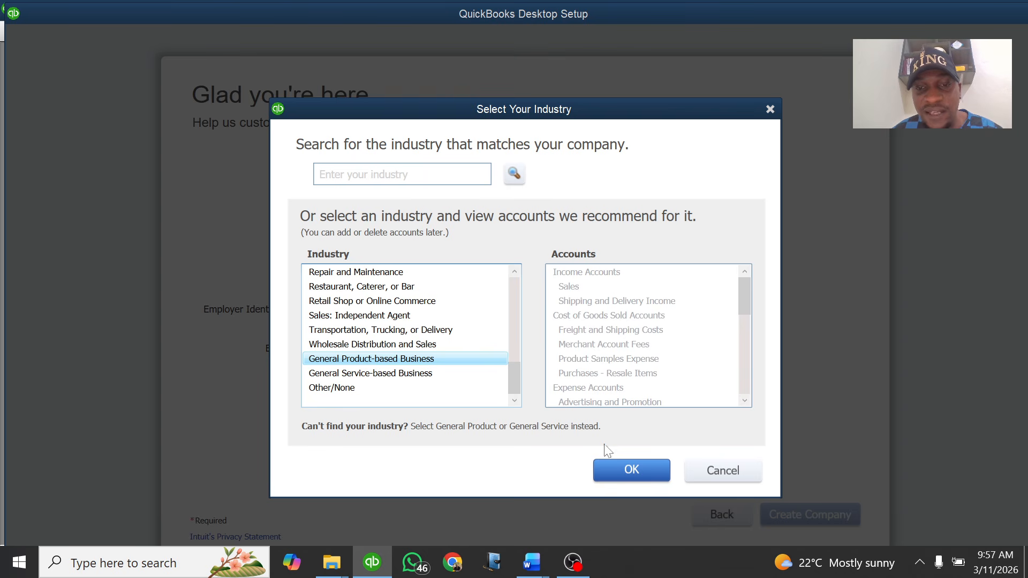
pyautogui.click(627, 471)
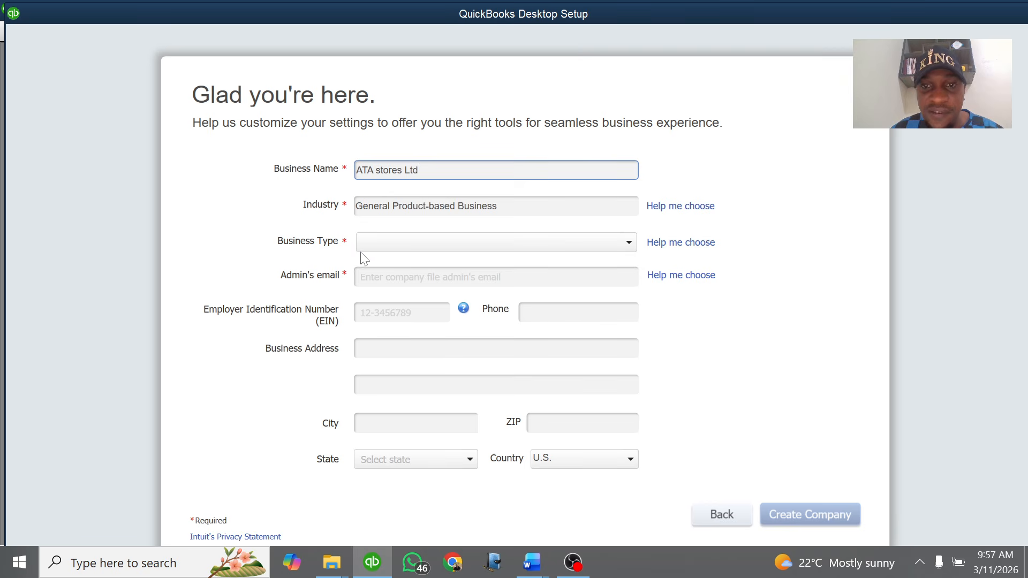
# Set the Business Type to Sole Proprietorship
pyautogui.click(630, 244)
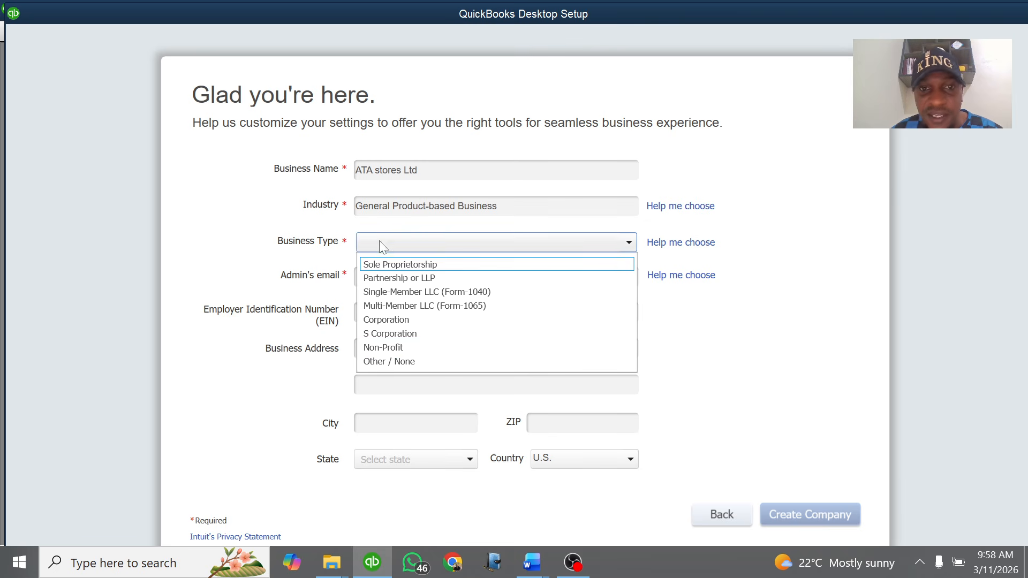
pyautogui.click(439, 269)
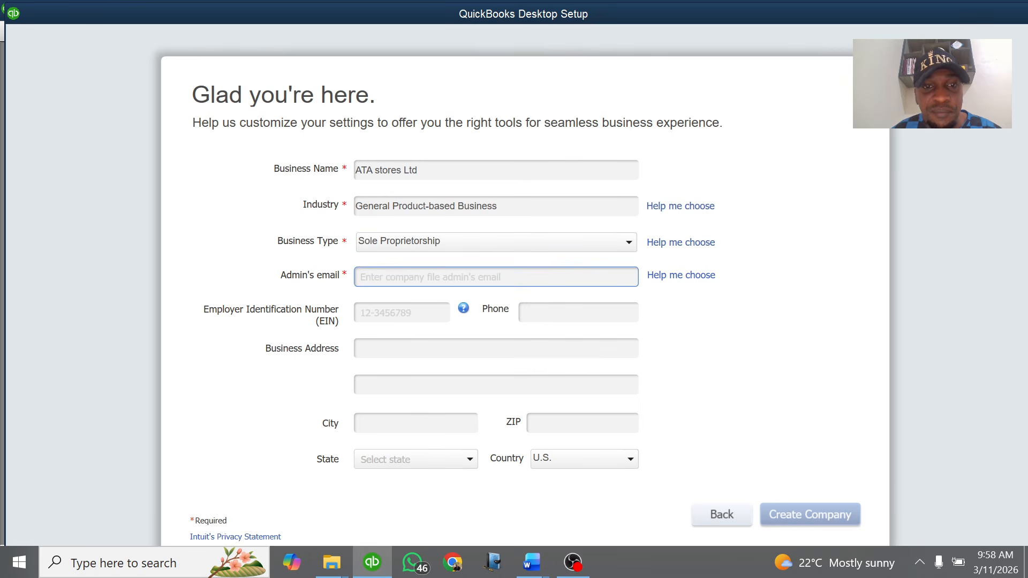
pyautogui.click(495, 278)
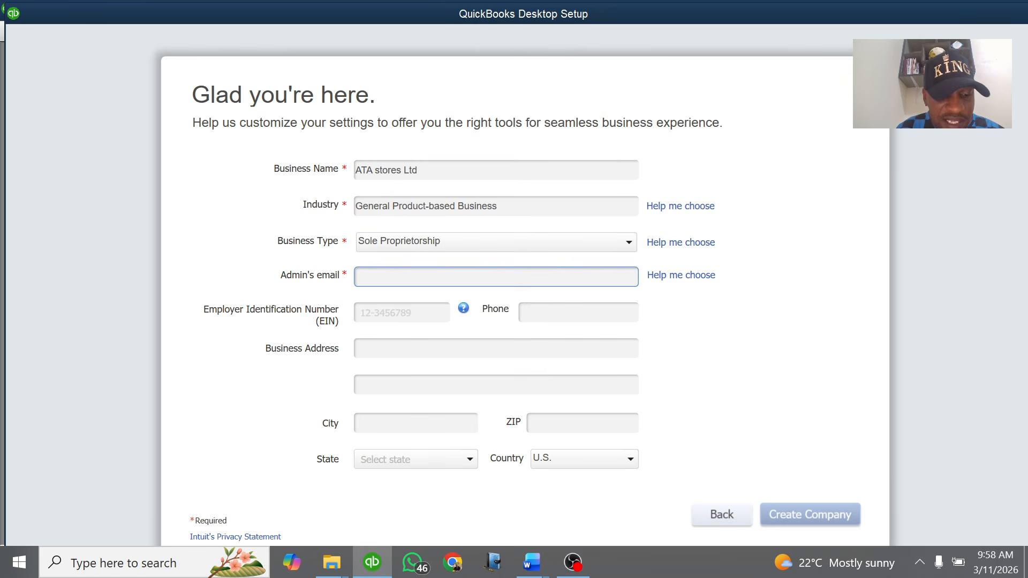
# Copy the company's e-mail address from the Word case study text
pyautogui.moveTo(532, 562)
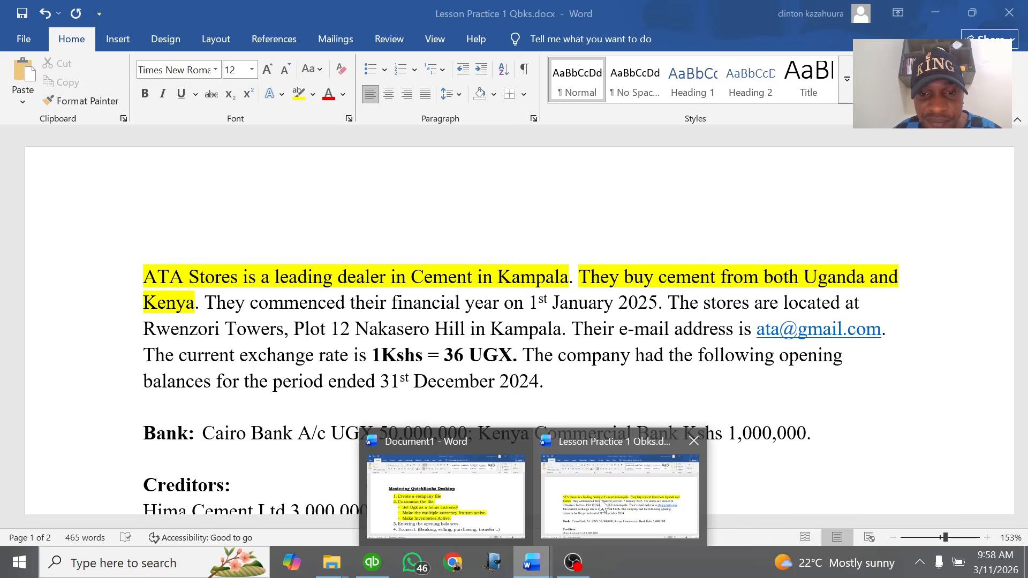
pyautogui.click(602, 504)
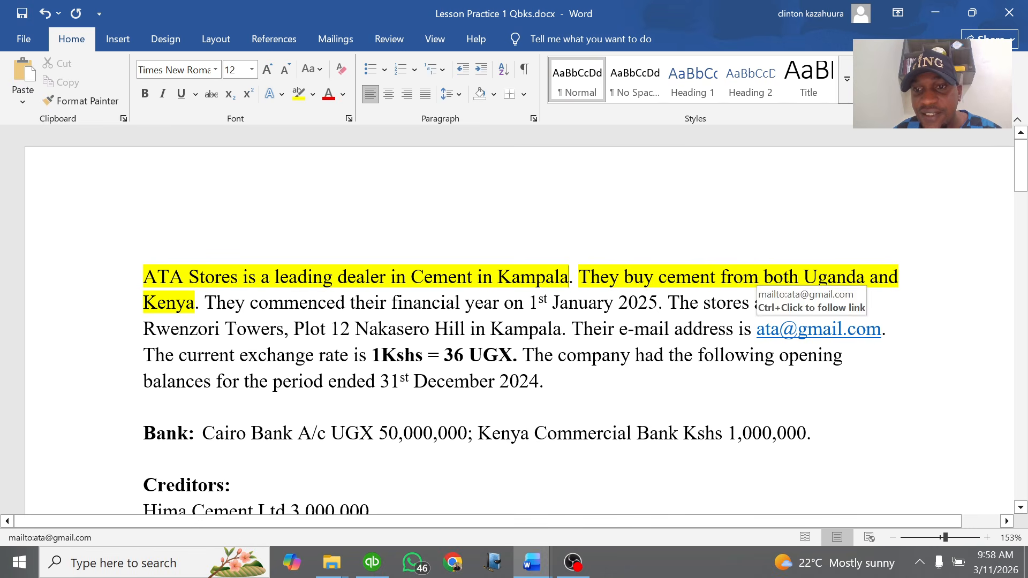
pyautogui.moveTo(882, 329); pyautogui.dragTo(757, 330)
pyautogui.hotkey('ctrl', 'c')
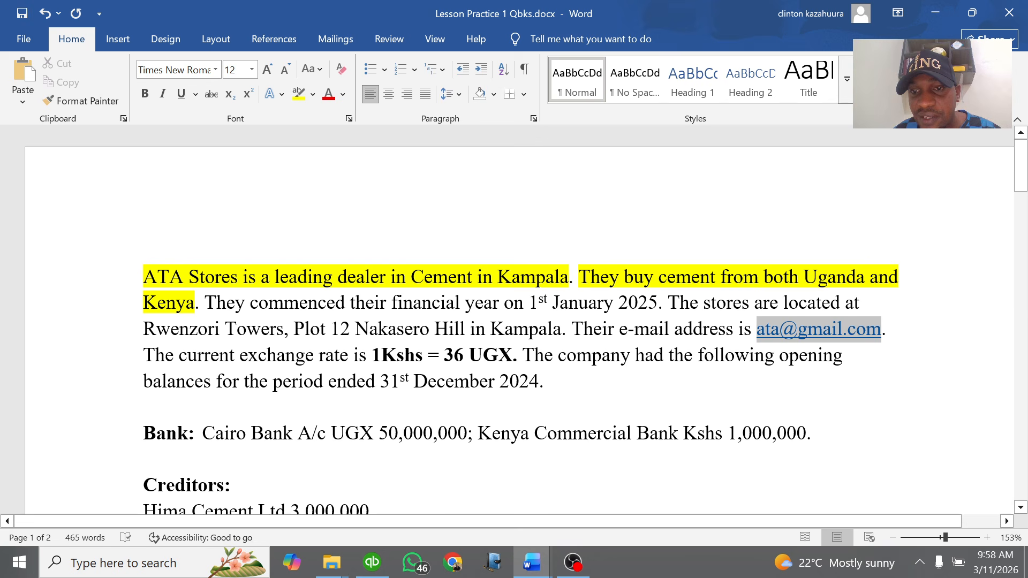
pyautogui.rightClick(771, 335)
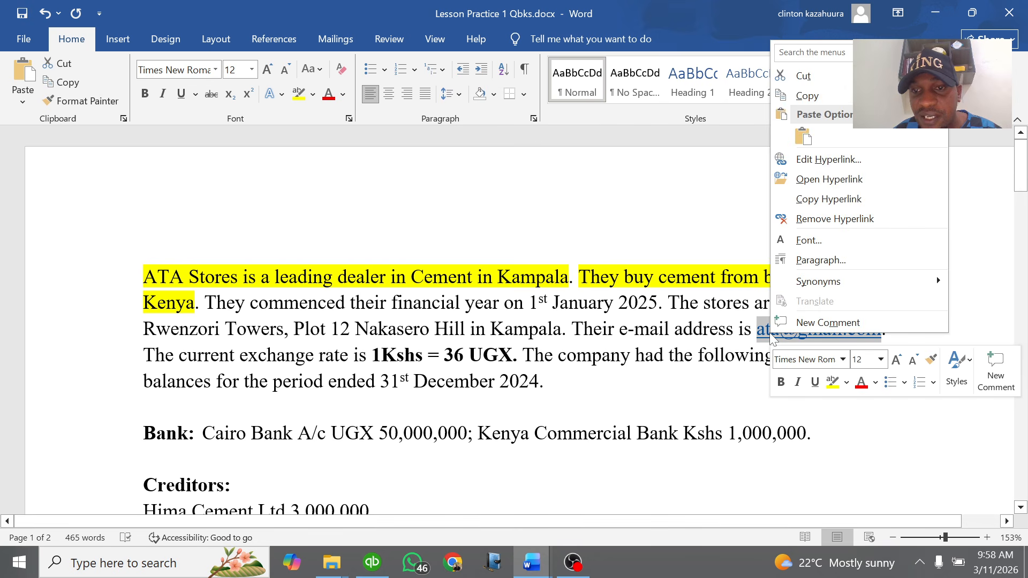
pyautogui.click(806, 96)
pyautogui.click(372, 562)
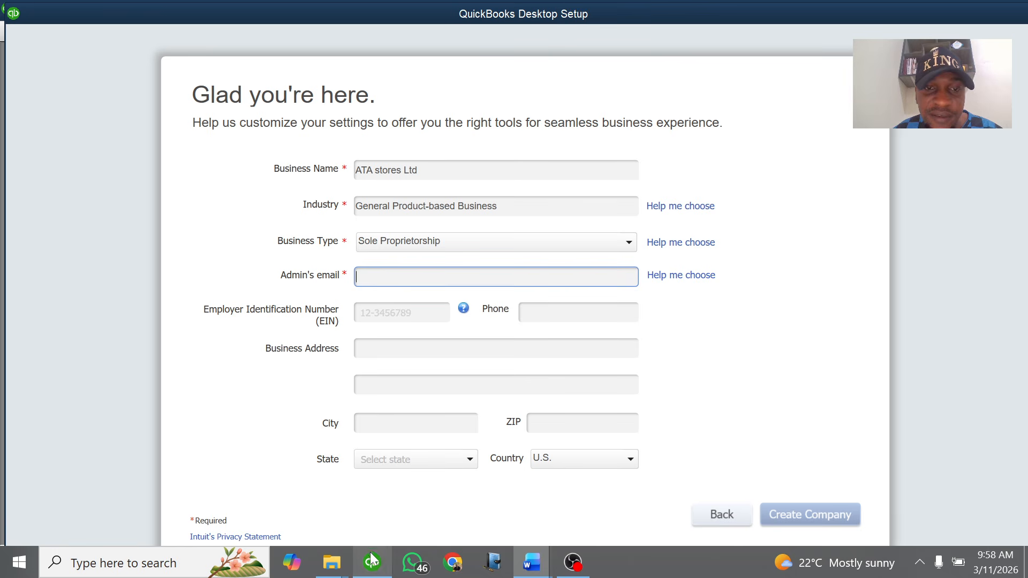
pyautogui.rightClick(398, 282)
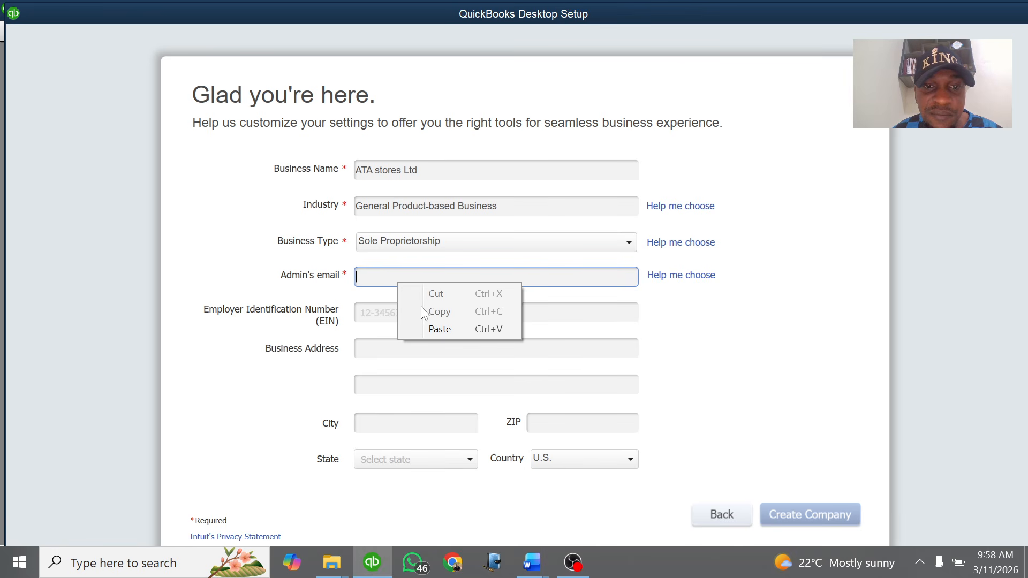
pyautogui.click(434, 328)
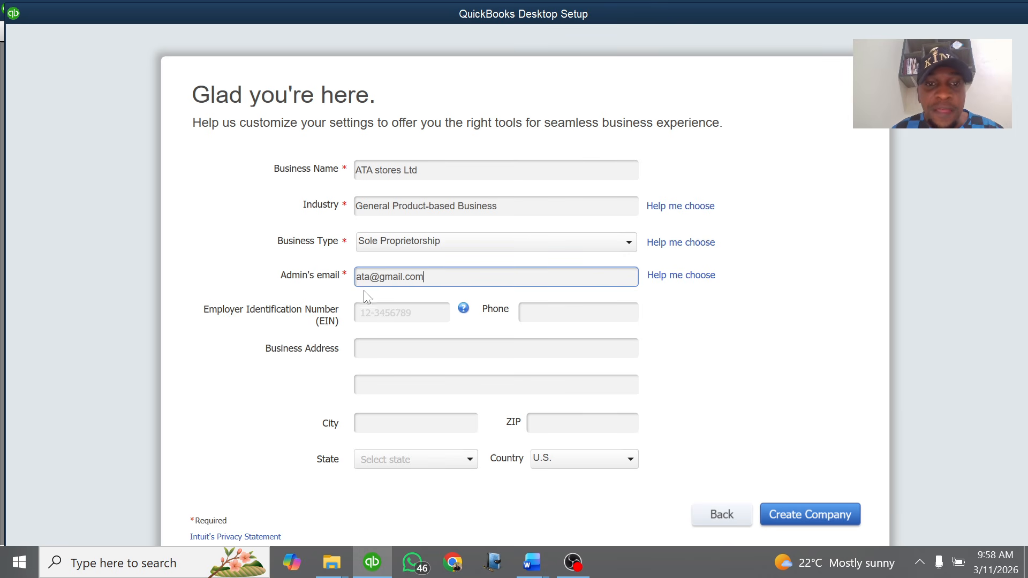
pyautogui.press('Tab')
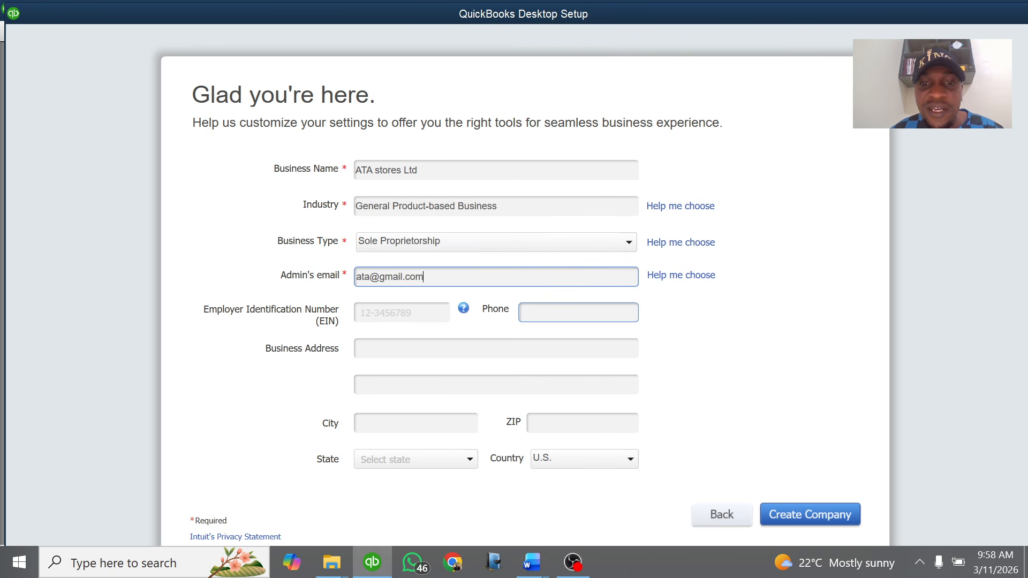
pyautogui.click(578, 313)
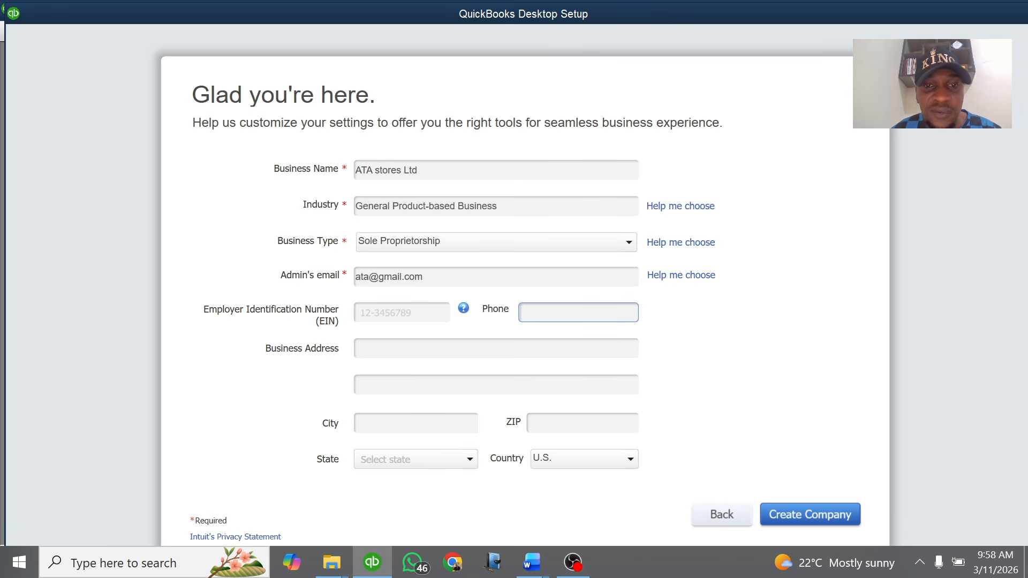
pyautogui.click(406, 348)
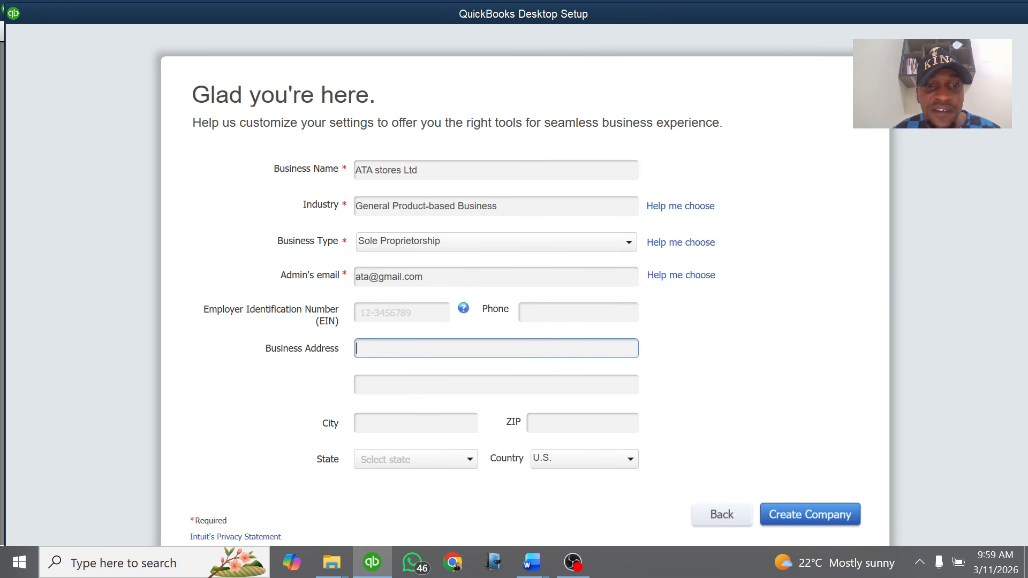
# Bring 'Lesson Practice 1 Qbks.docx' forward to read the business address, then return to the QuickBooks setup form
pyautogui.moveTo(531, 562)
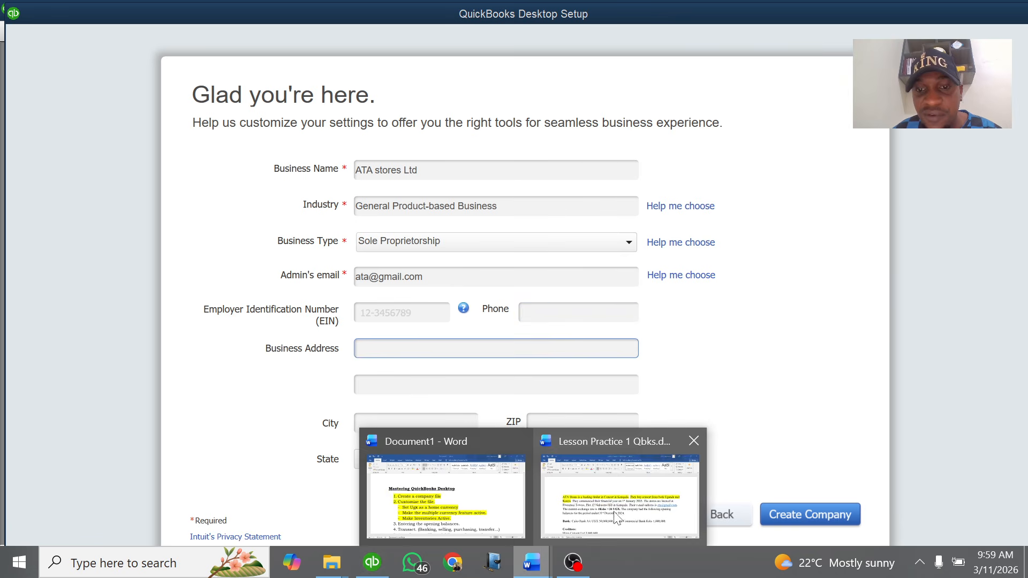
pyautogui.click(615, 515)
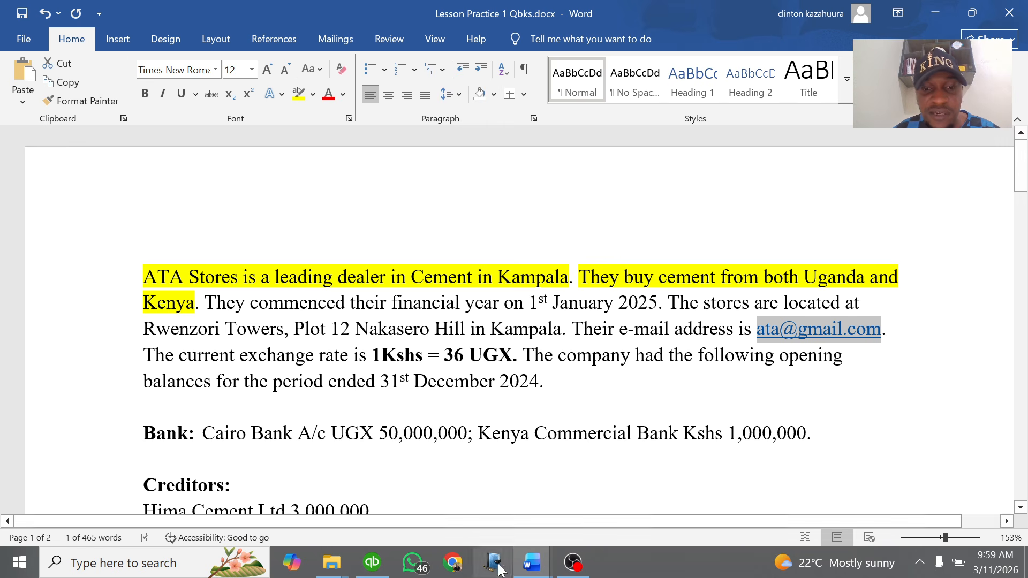
pyautogui.click(372, 562)
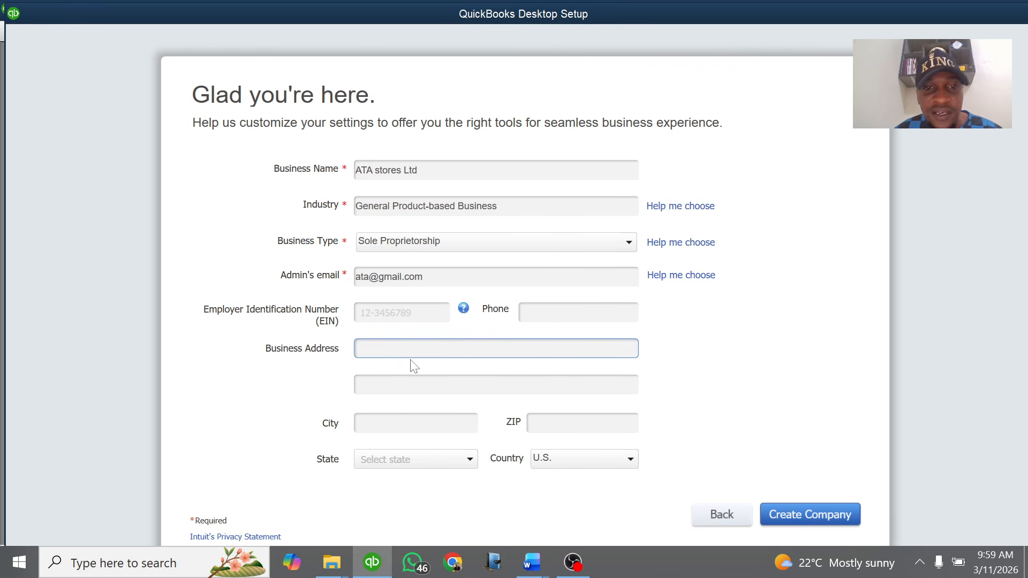
# Enter Business Address 'Kampala Uganda Nakasero' and City 'Kampala' in the company setup form
pyautogui.write('Ka')
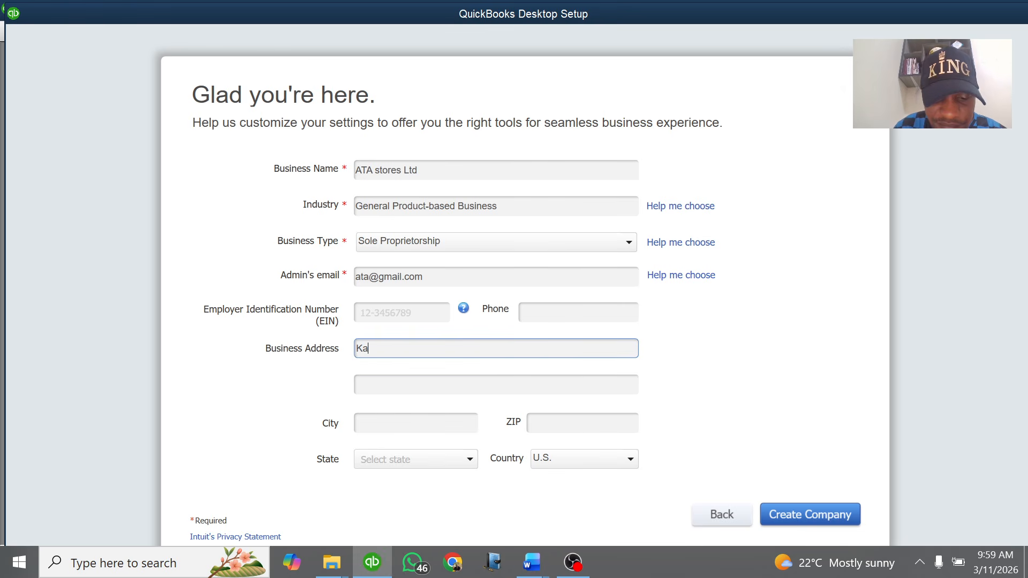
pyautogui.write('mpala')
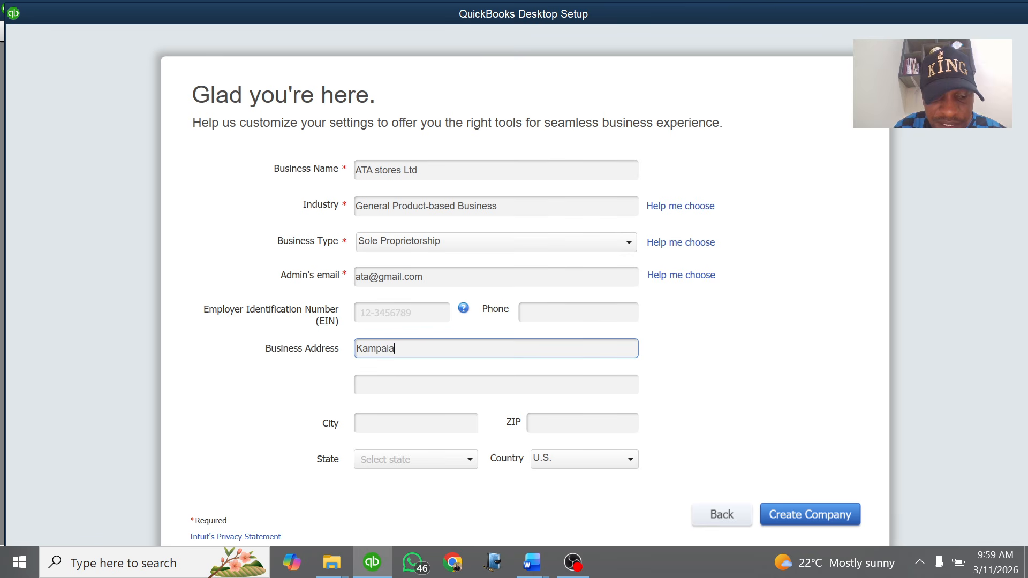
pyautogui.write(' Ugan')
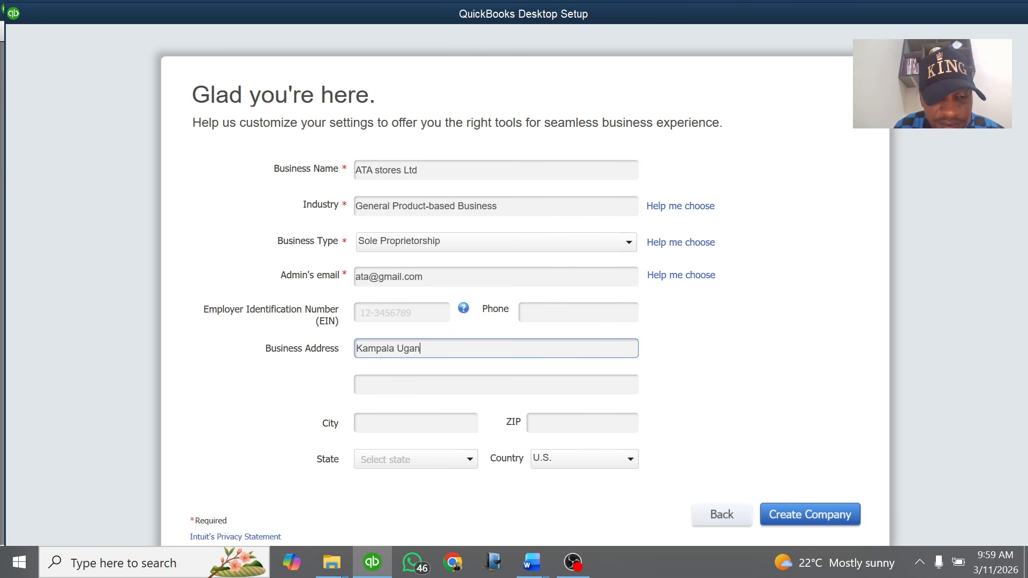
pyautogui.write('da N')
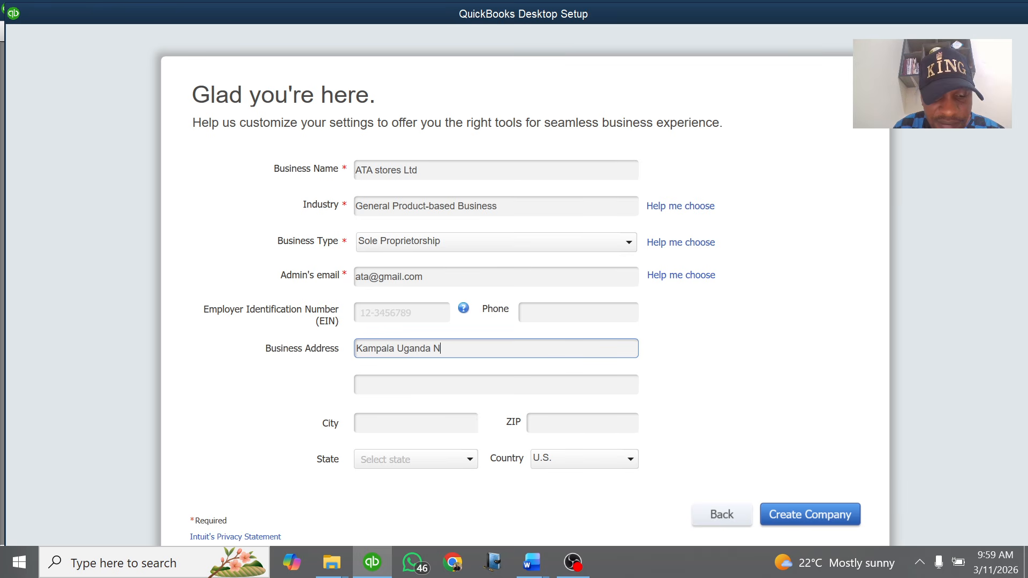
pyautogui.write('akasero')
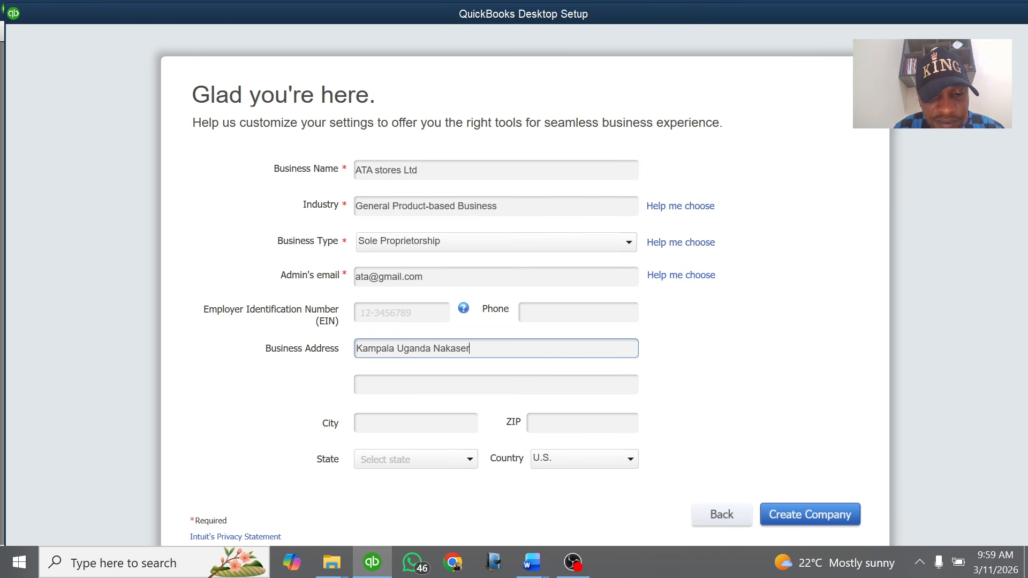
pyautogui.click(370, 423)
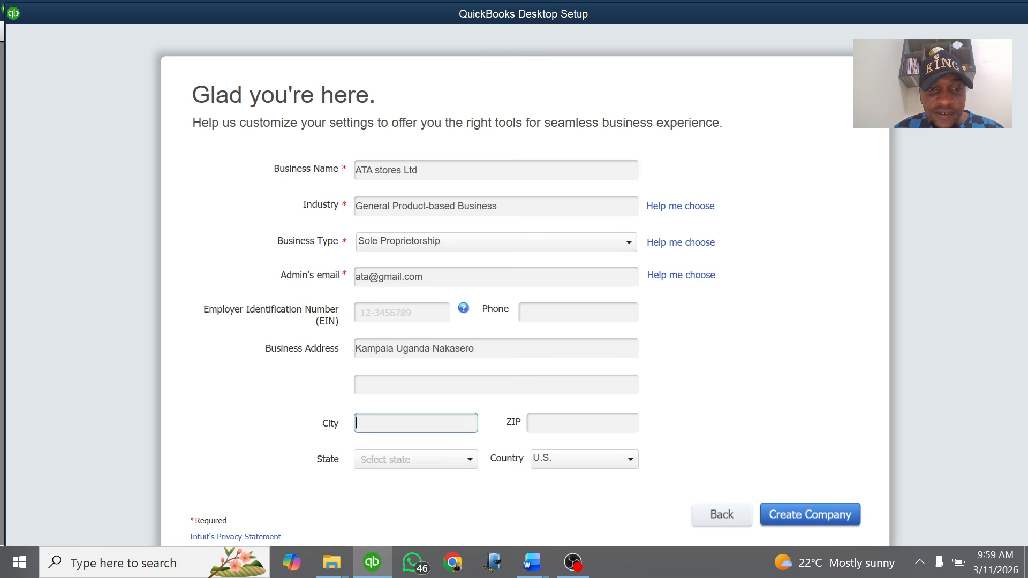
pyautogui.write('Kamp')
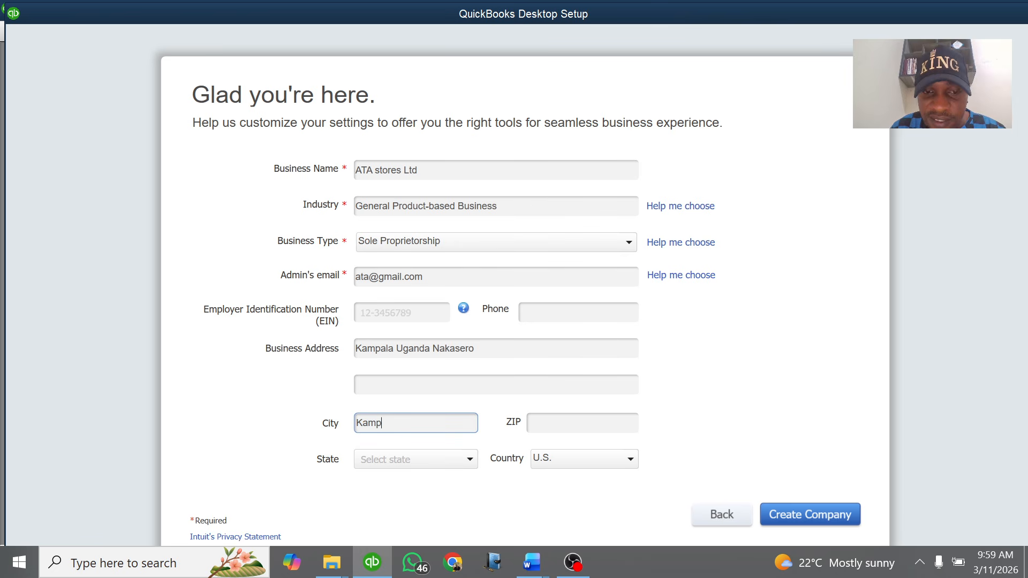
pyautogui.write('ala')
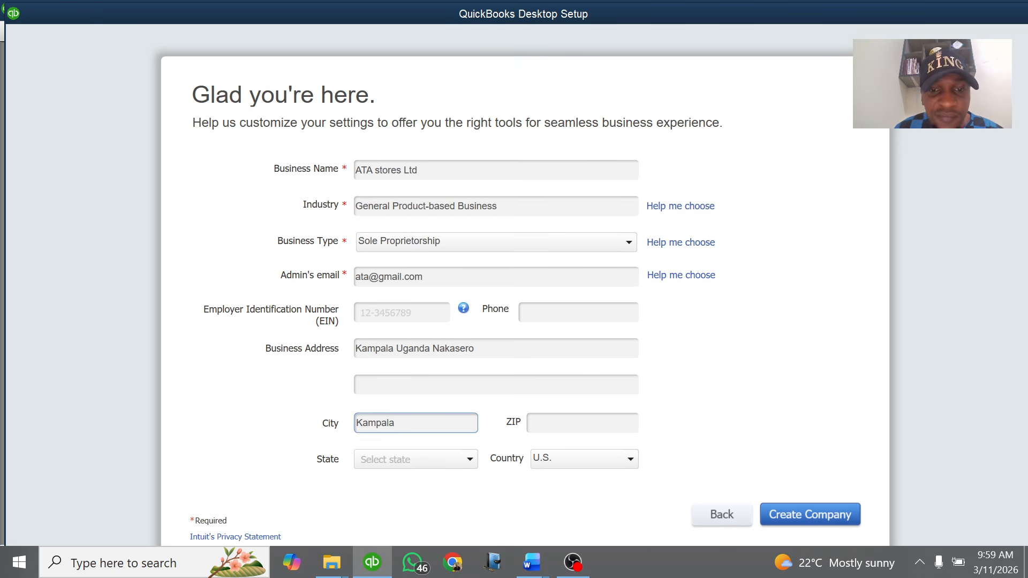
pyautogui.click(358, 385)
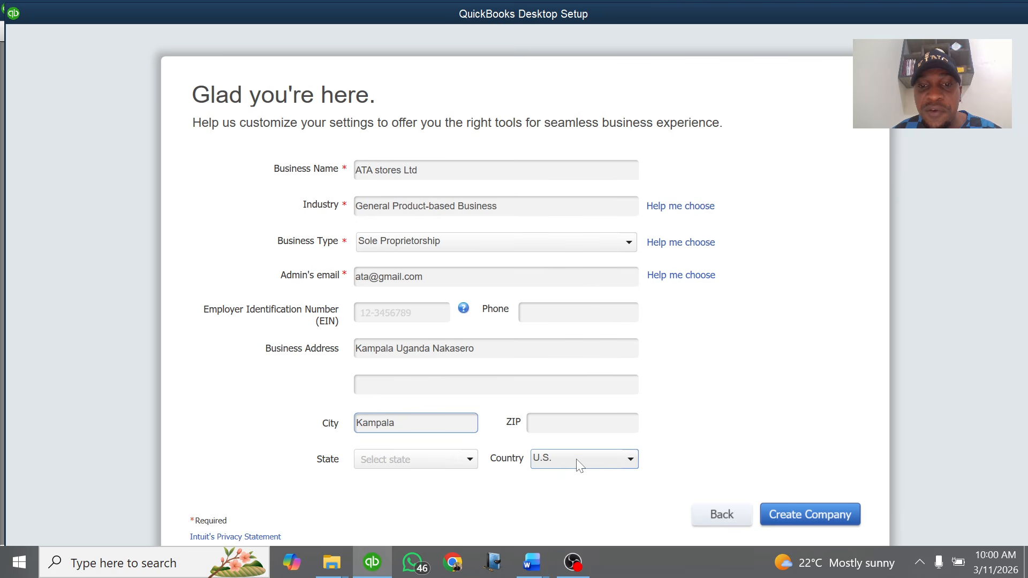
# Set Country to Other and attempt to create the company file, which fails with error -6129
pyautogui.click(635, 465)
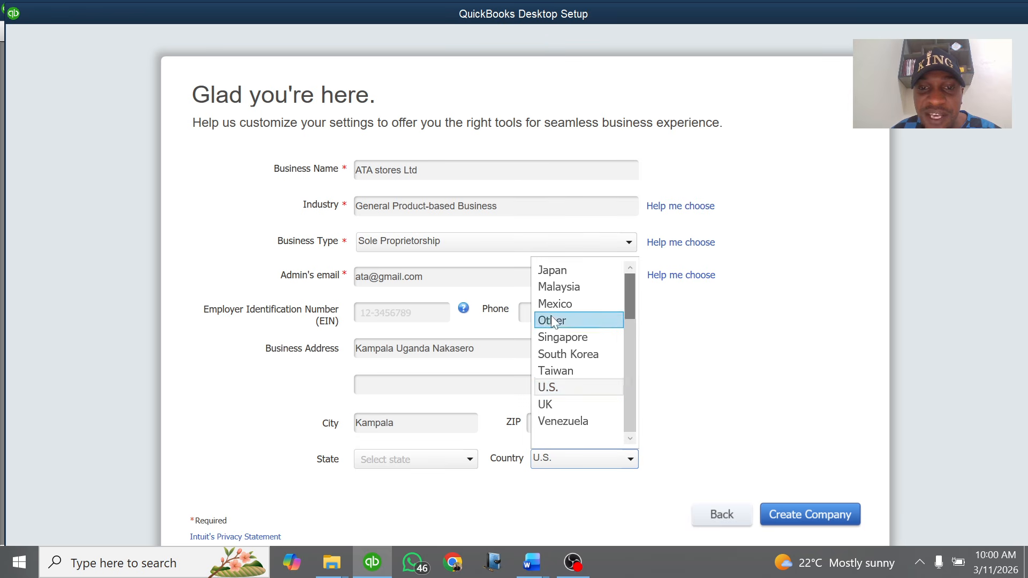
pyautogui.scroll(2, 552, 317)
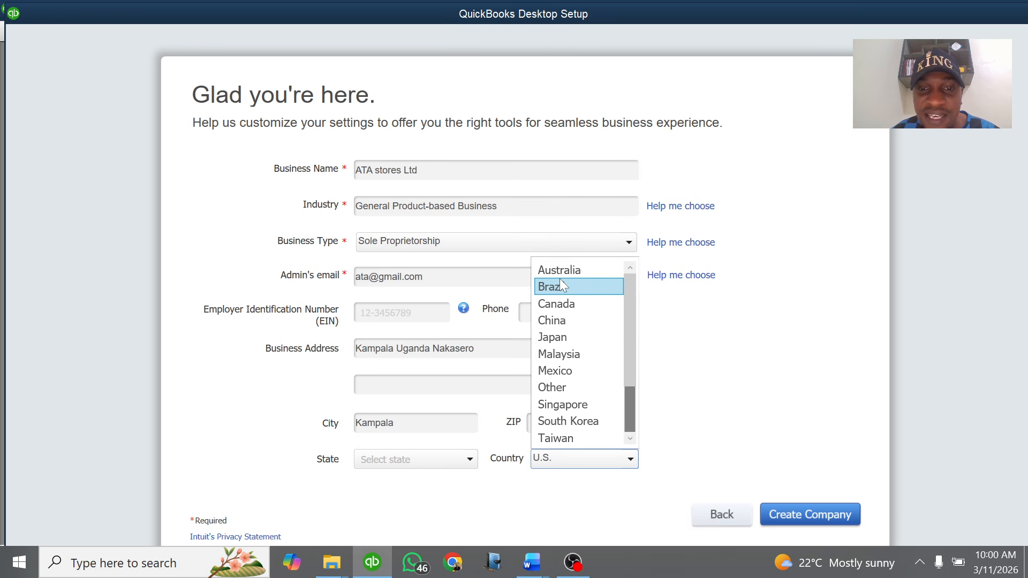
pyautogui.scroll(-1, 560, 281)
pyautogui.scroll(-1, 561, 284)
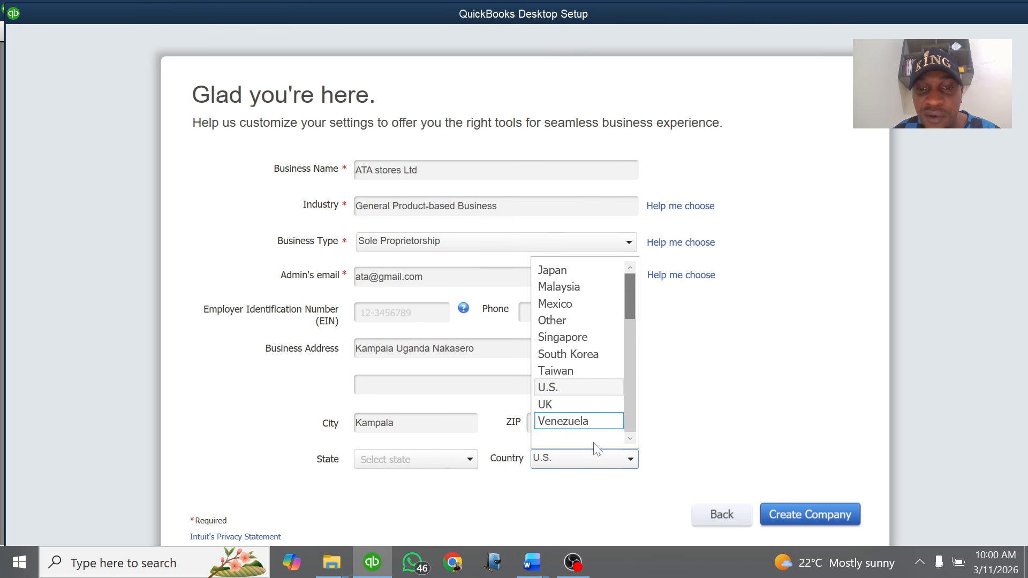
pyautogui.scroll(1, 584, 356)
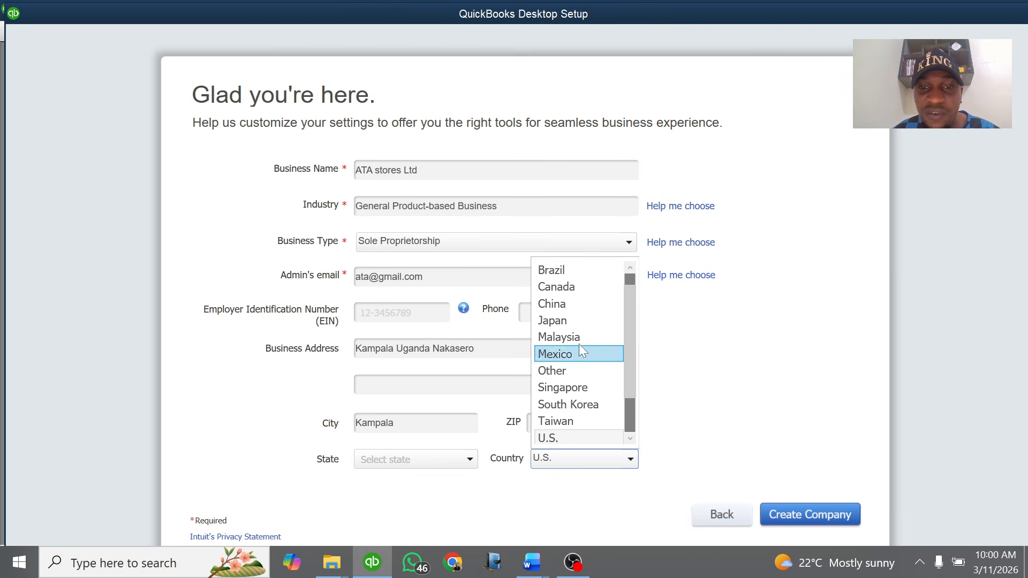
pyautogui.click(567, 370)
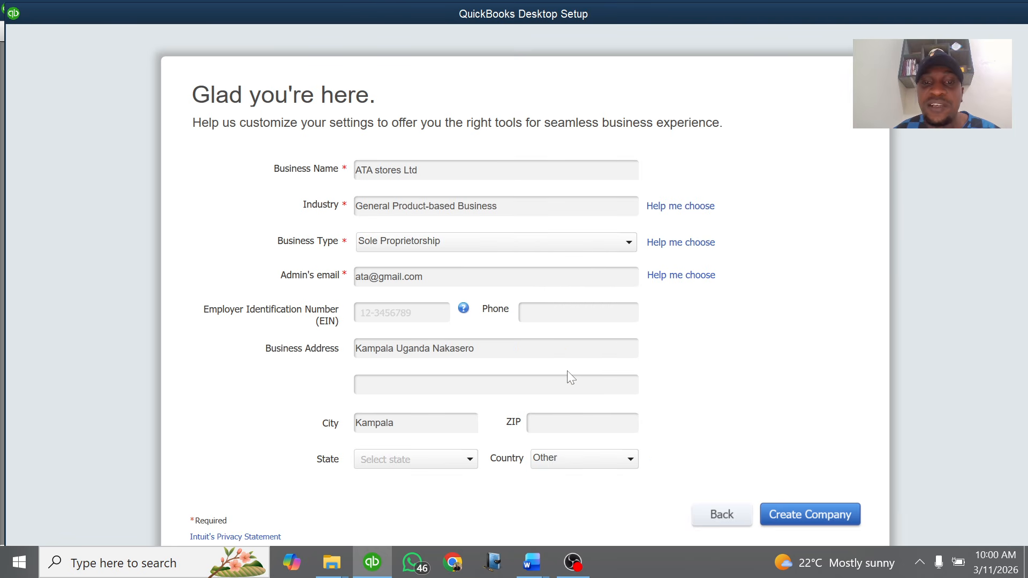
pyautogui.click(797, 519)
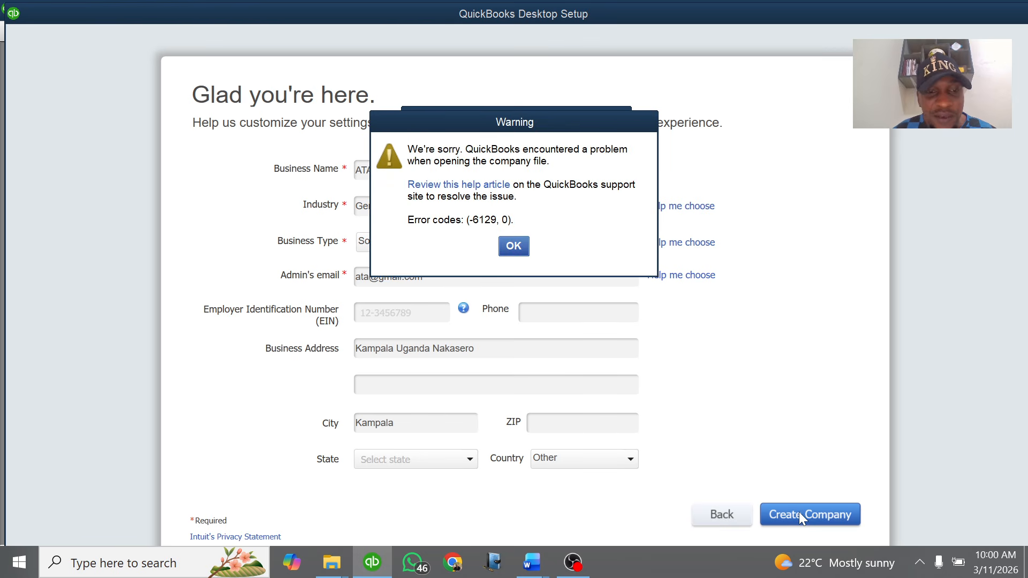
# Dismiss the -6129 warning and retry creating the ATA stores Ltd company file
pyautogui.click(515, 250)
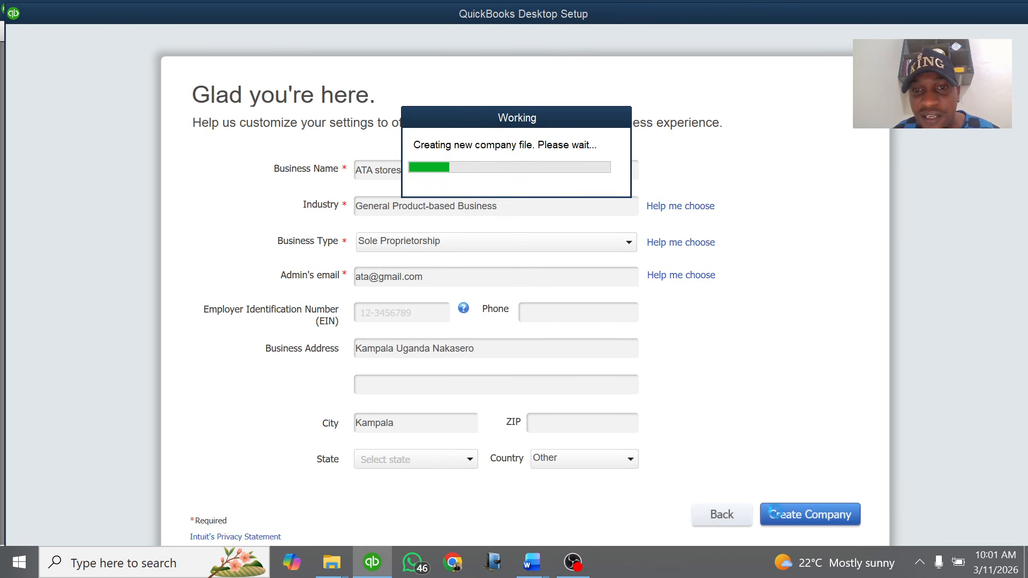
pyautogui.click(800, 515)
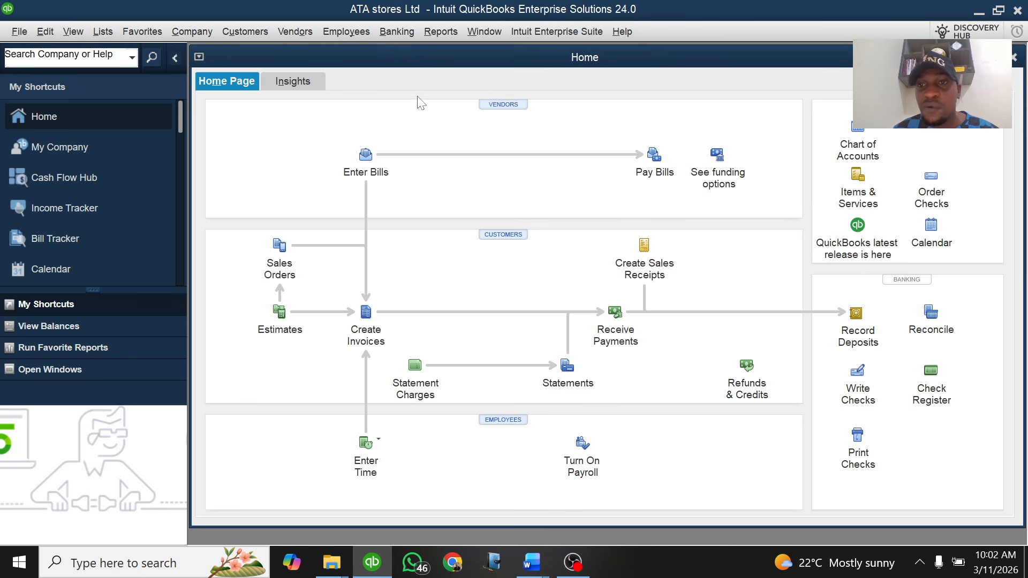
# Open the Chart of Accounts from the Home page and maximize it to fill the workspace
pyautogui.click(859, 131)
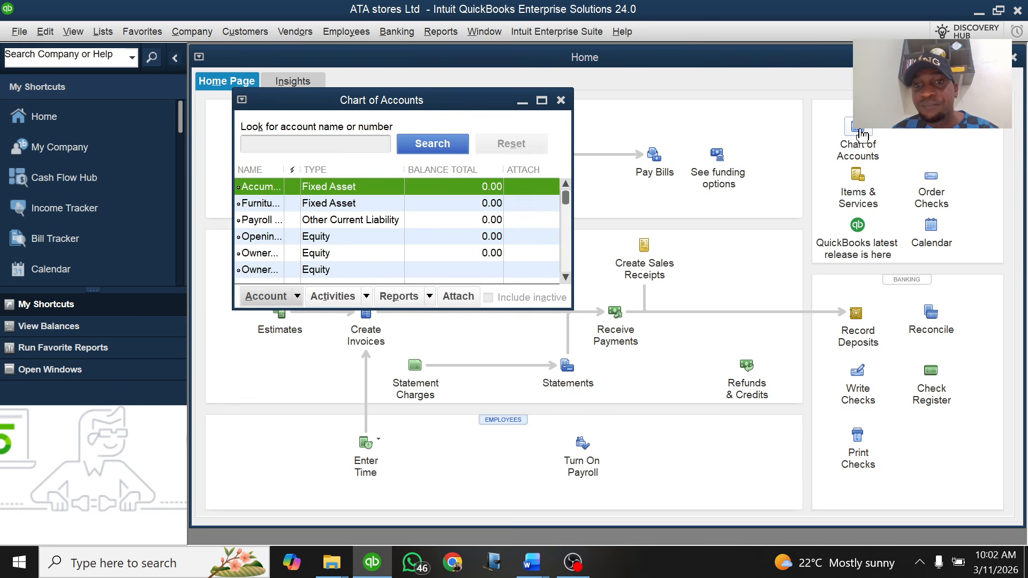
pyautogui.click(542, 100)
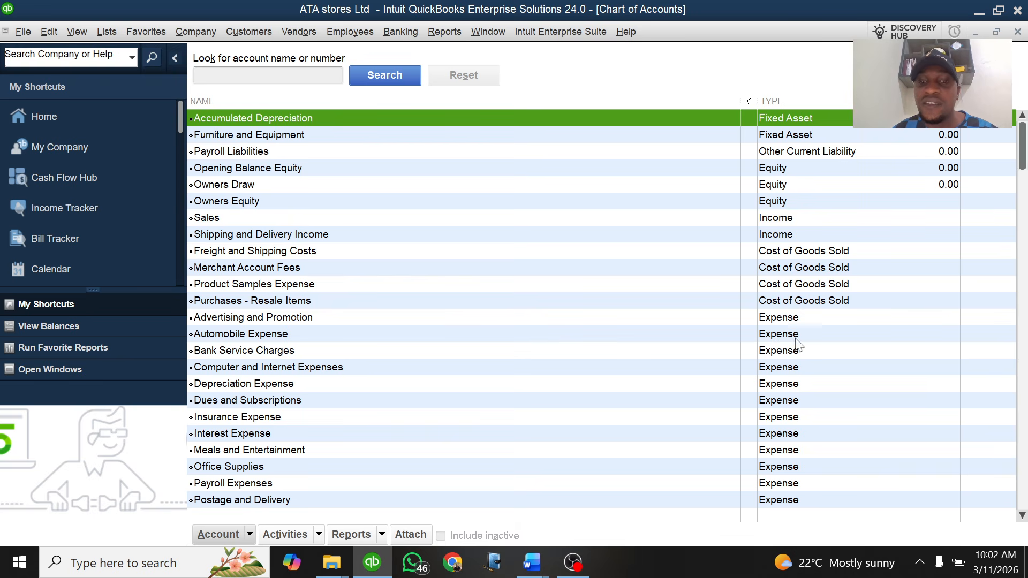
pyautogui.click(538, 566)
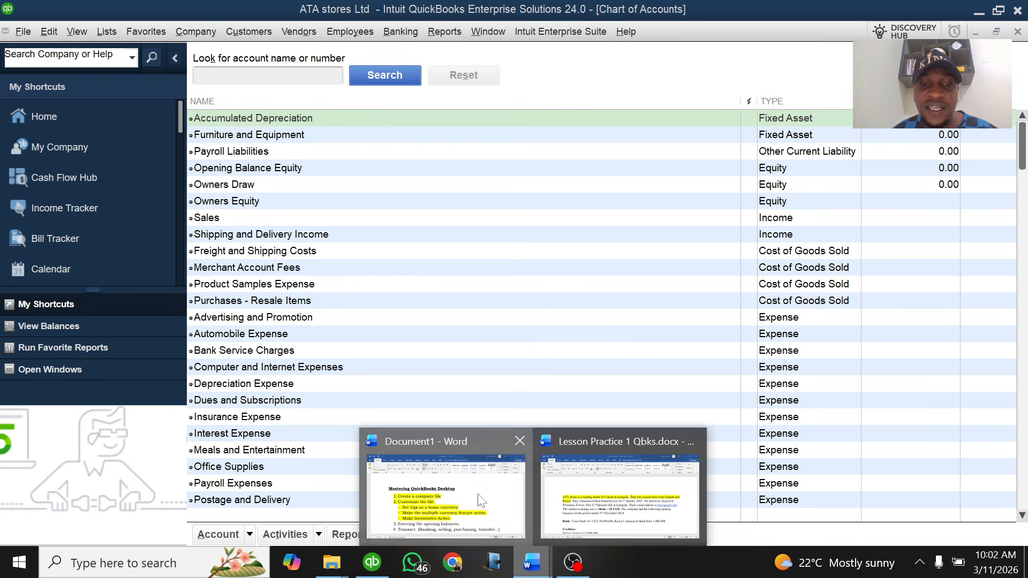
# Re-highlight the three sub-points under 'Customize the file' in magenta instead of yellow
pyautogui.click(494, 508)
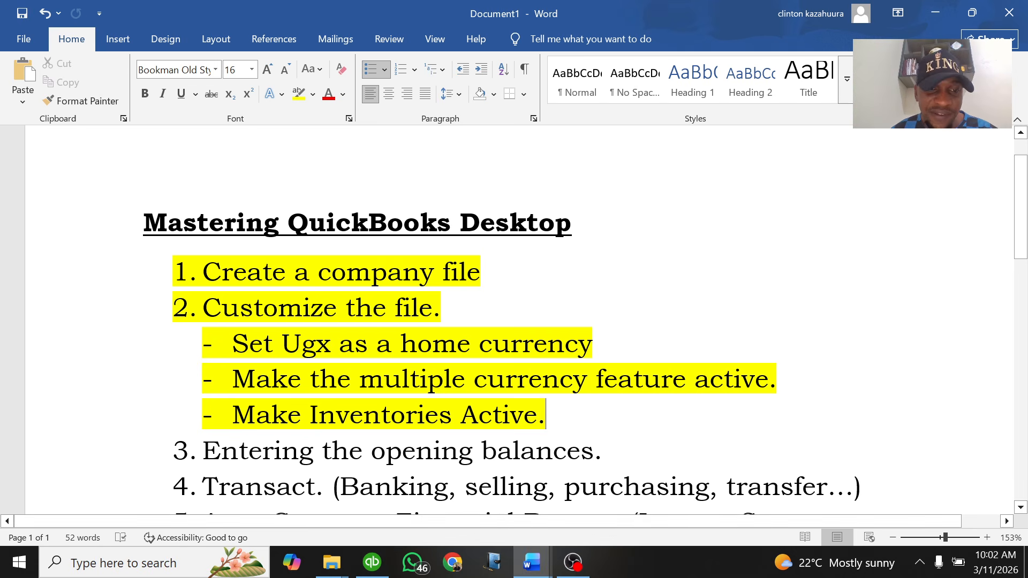
pyautogui.moveTo(545, 415); pyautogui.dragTo(226, 353)
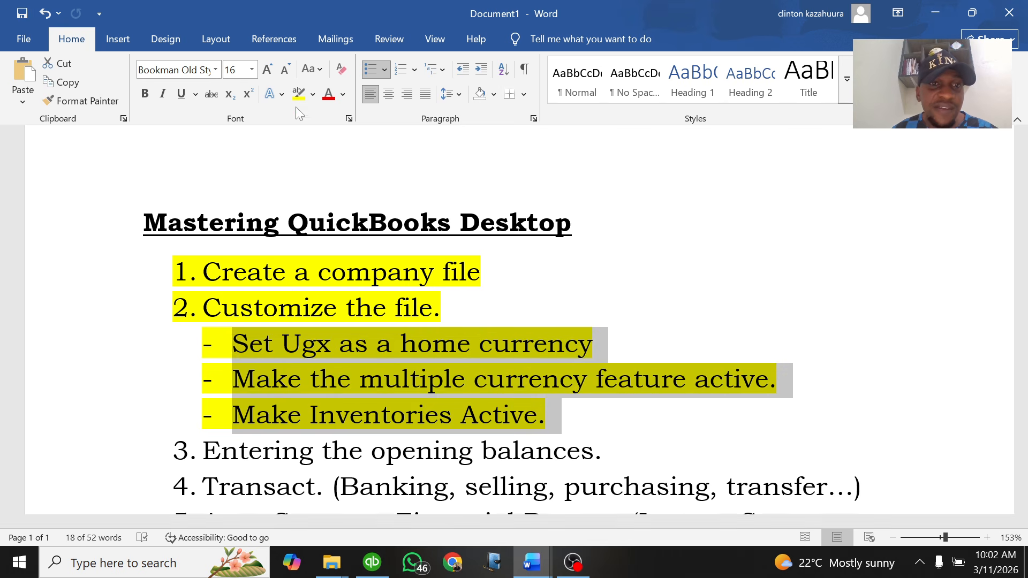
pyautogui.click(313, 96)
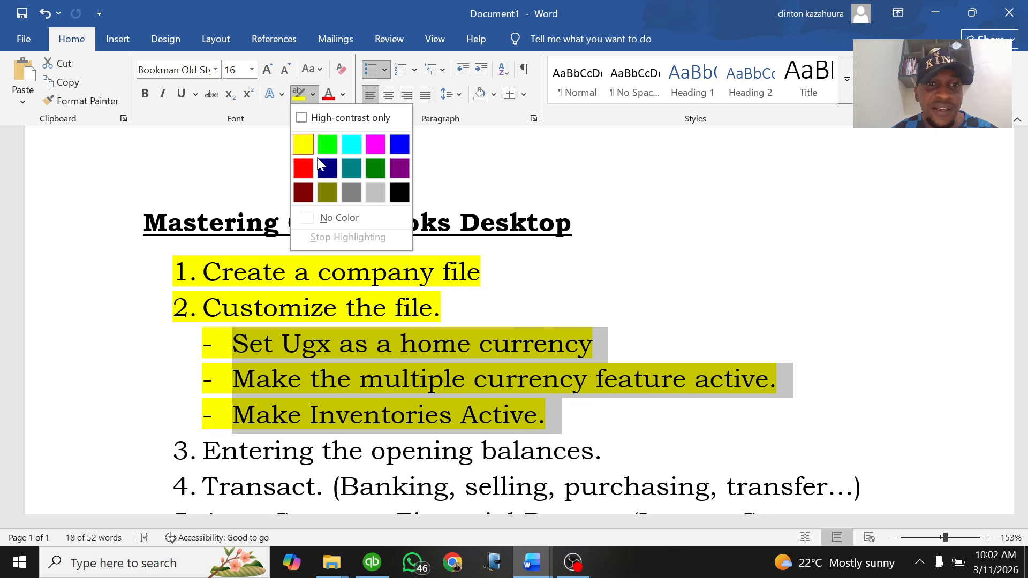
pyautogui.click(377, 144)
pyautogui.press('Left')
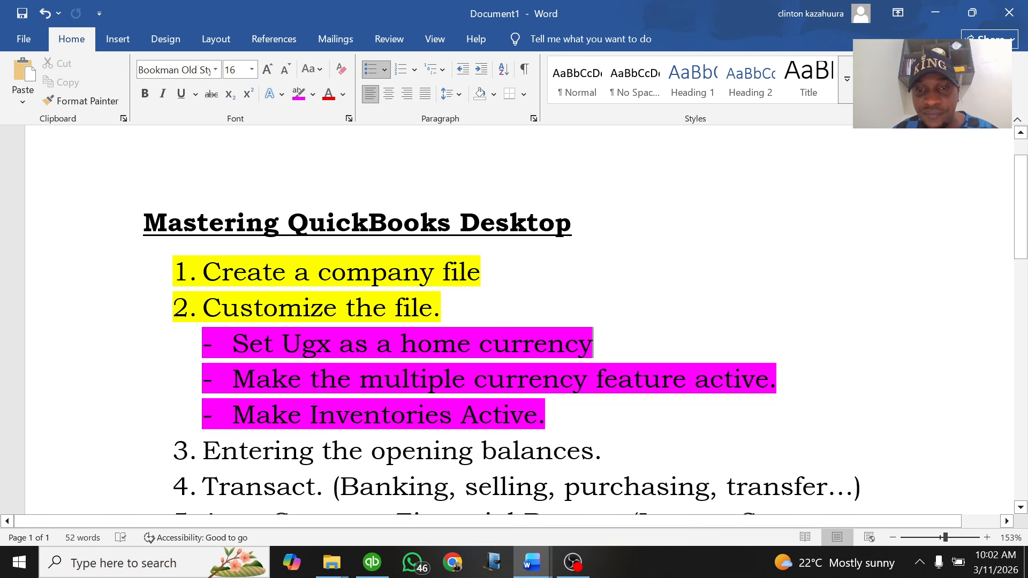
pyautogui.click(372, 562)
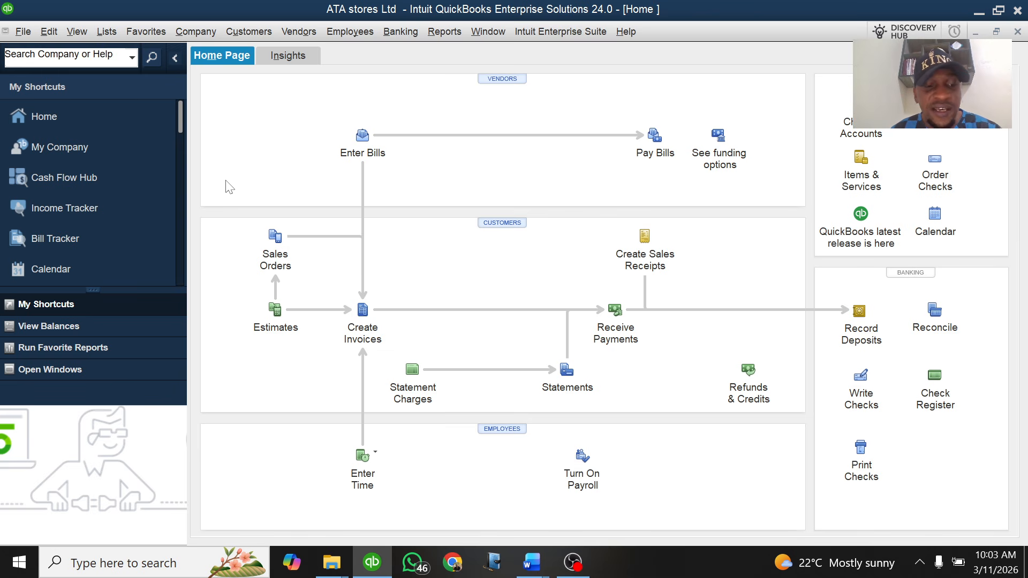
# Reopen the ATA stores Ltd Home page from My Shortcuts and open the Edit menu
pyautogui.press('Escape')
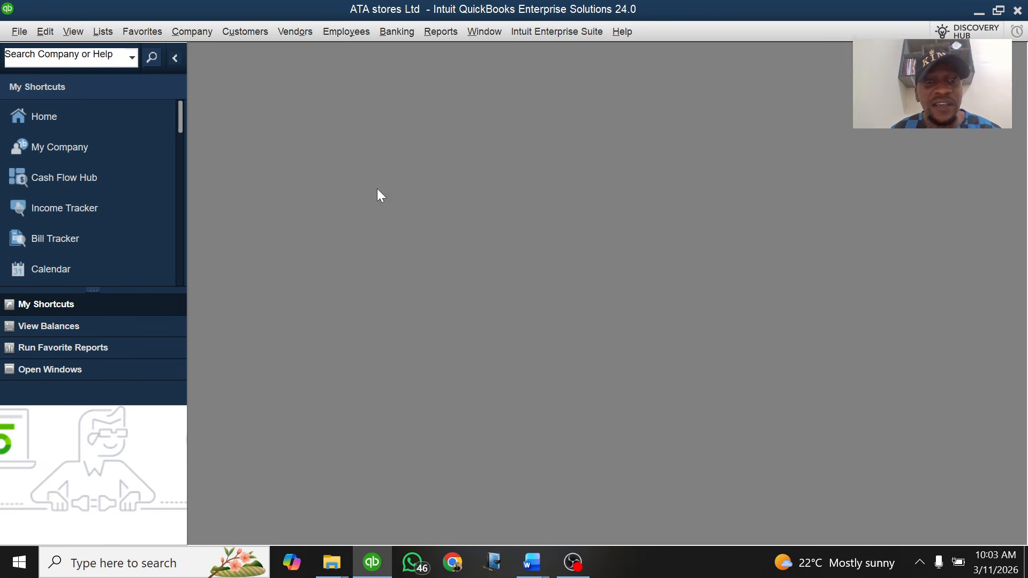
pyautogui.click(49, 116)
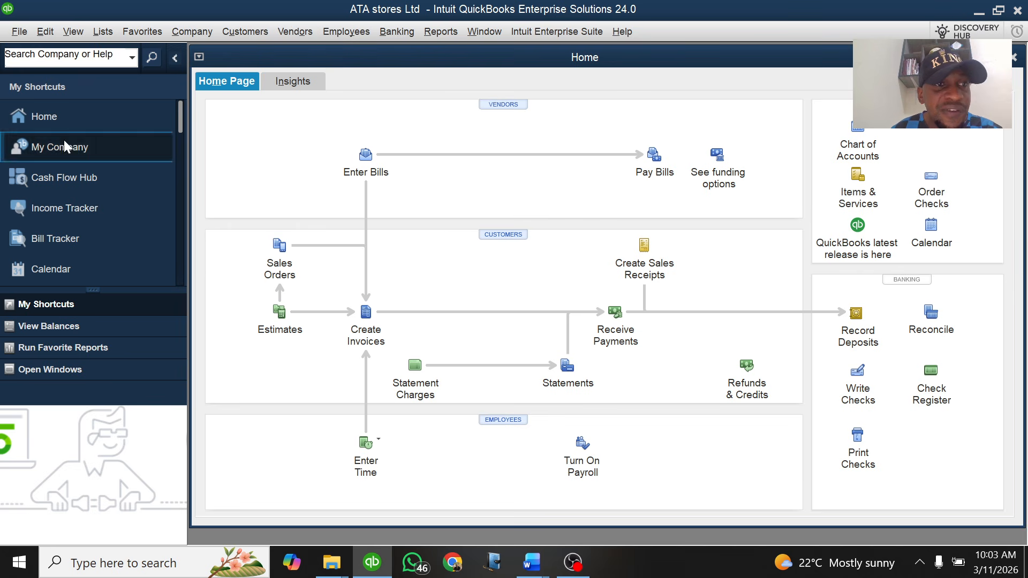
pyautogui.click(47, 33)
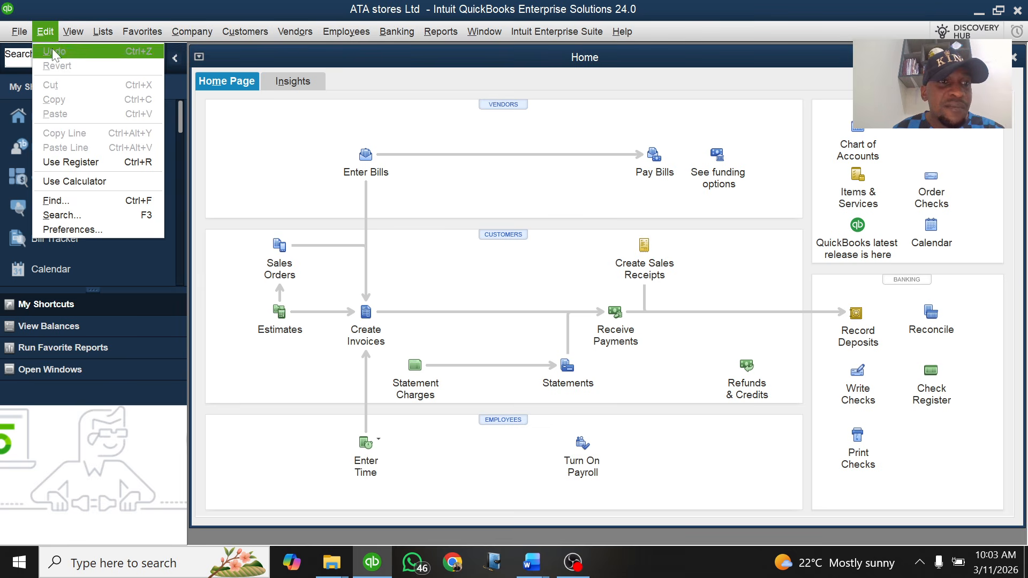
# Show the Multiple Currencies company preferences, currently tracking only US Dollar
pyautogui.click(67, 228)
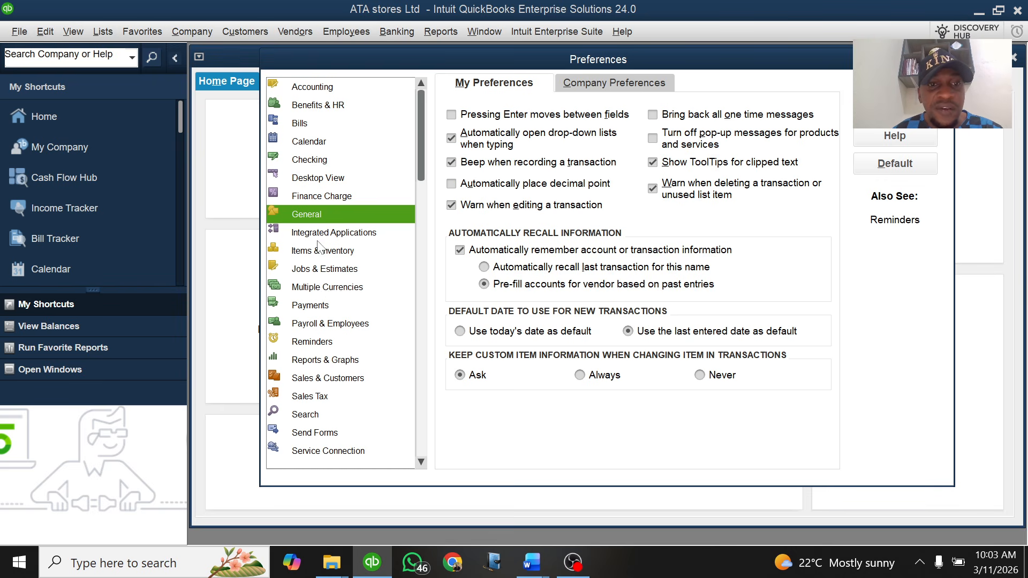
pyautogui.click(320, 289)
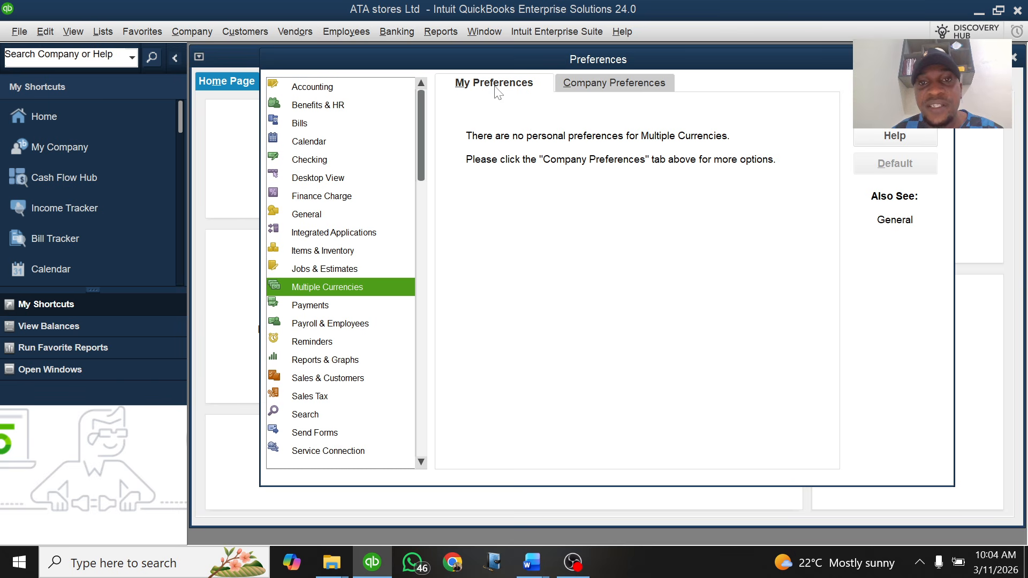
pyautogui.click(599, 91)
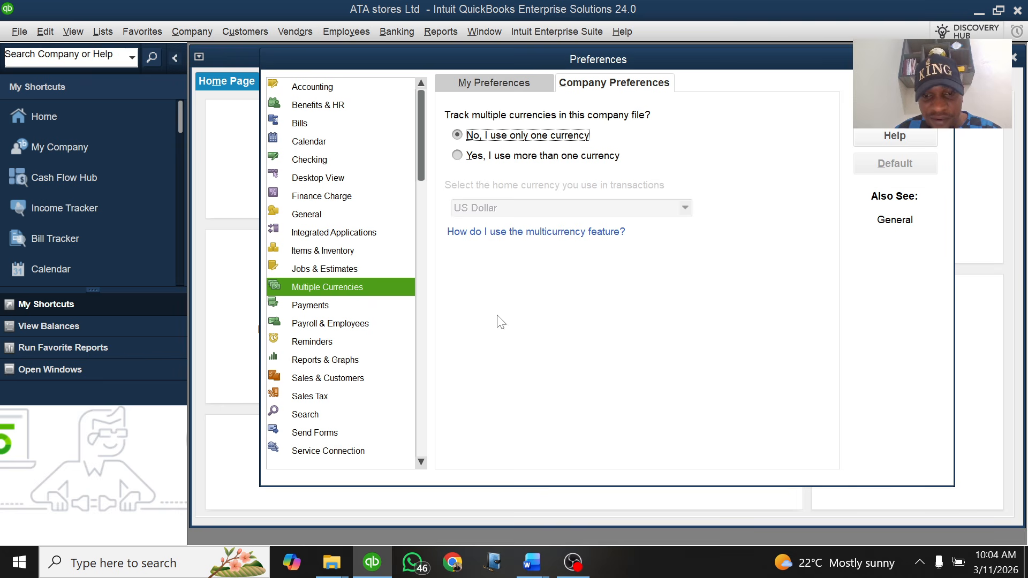
pyautogui.click(531, 564)
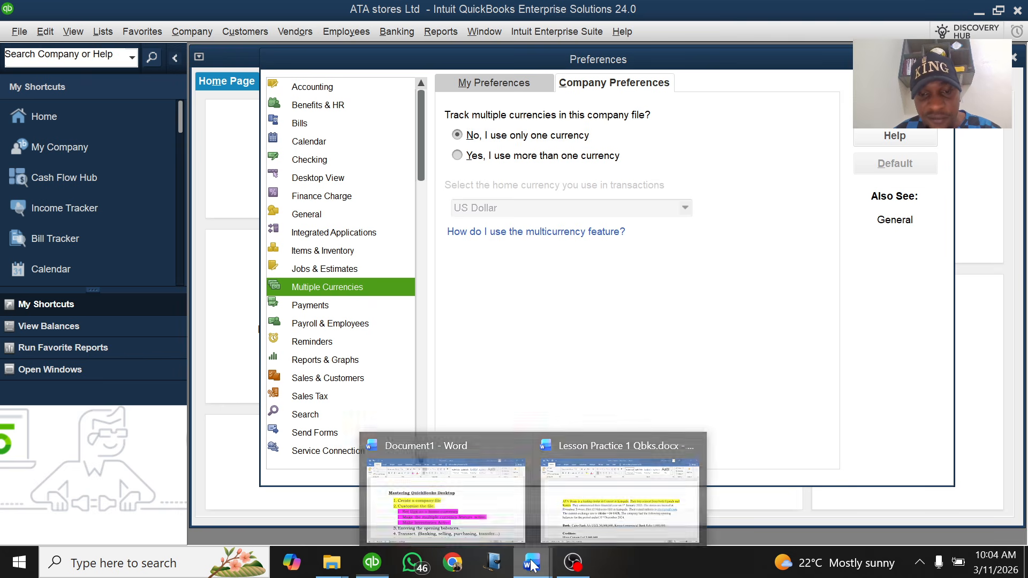
pyautogui.click(610, 501)
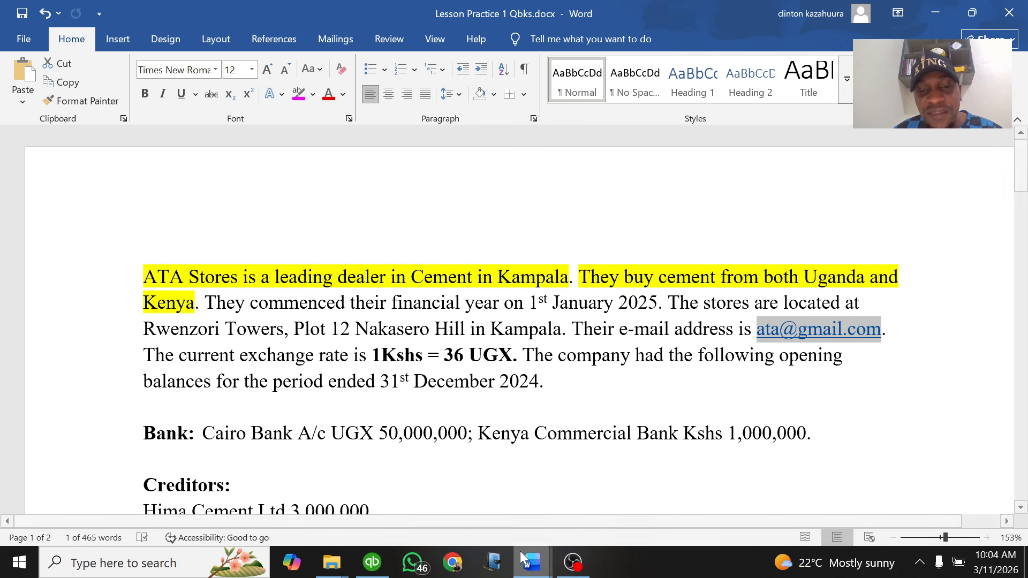
pyautogui.click(374, 564)
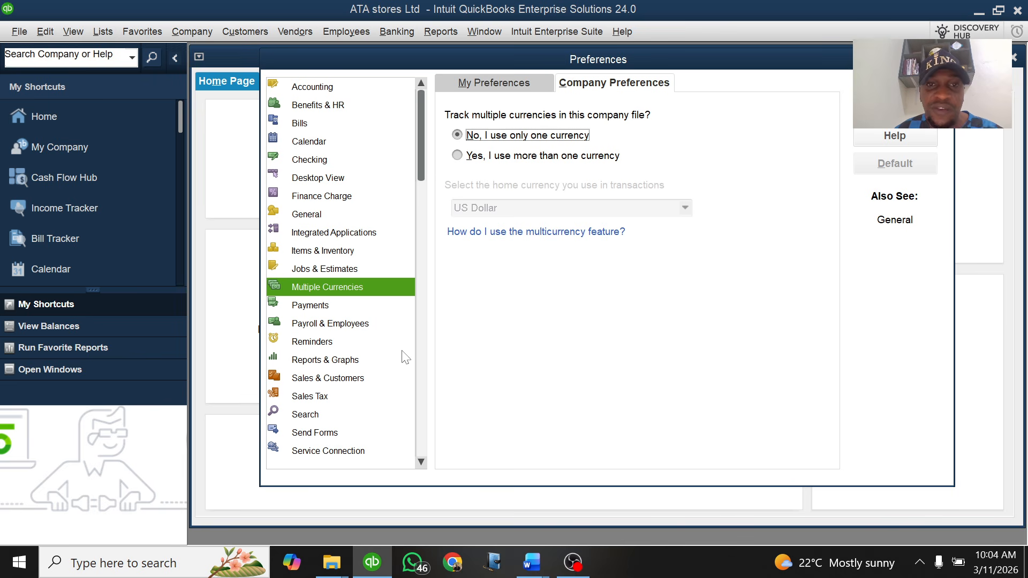
# Select 'Yes, I use more than one currency' and confirm the Tracking Multiple Currencies warning
pyautogui.click(457, 156)
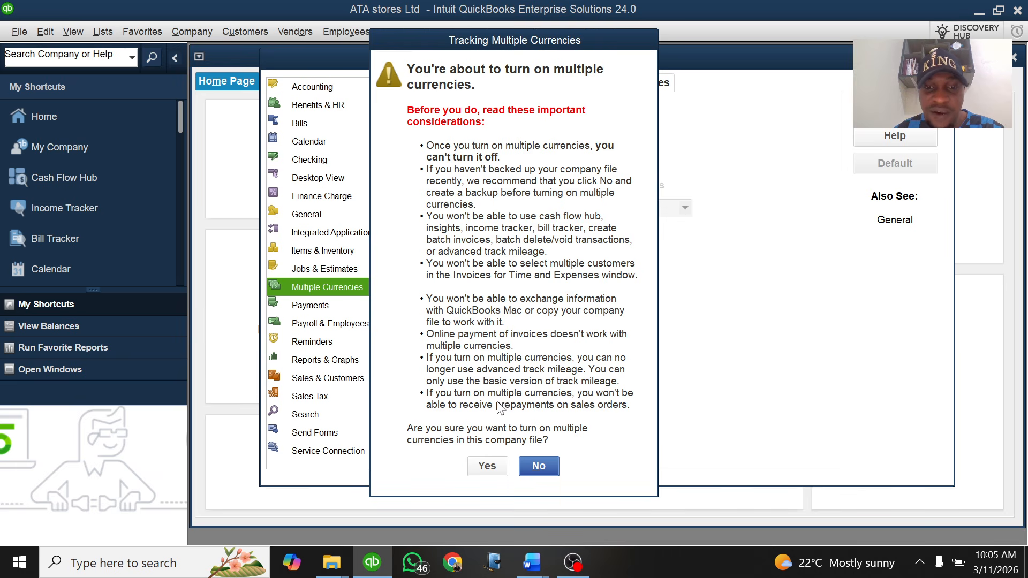
pyautogui.click(488, 465)
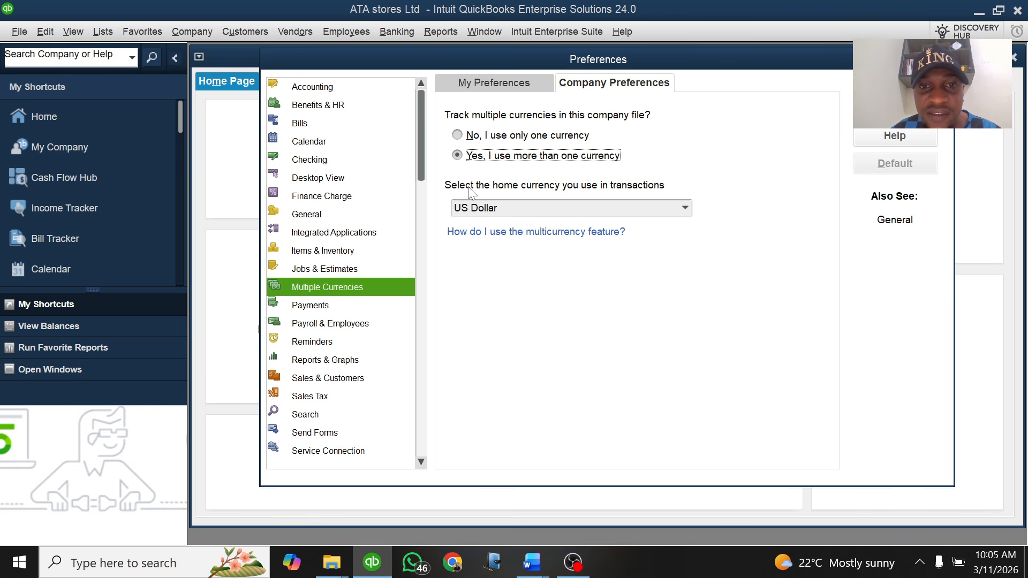
# Open the home currency list, close it unchanged, then reopen it with US Dollar still set
pyautogui.click(685, 208)
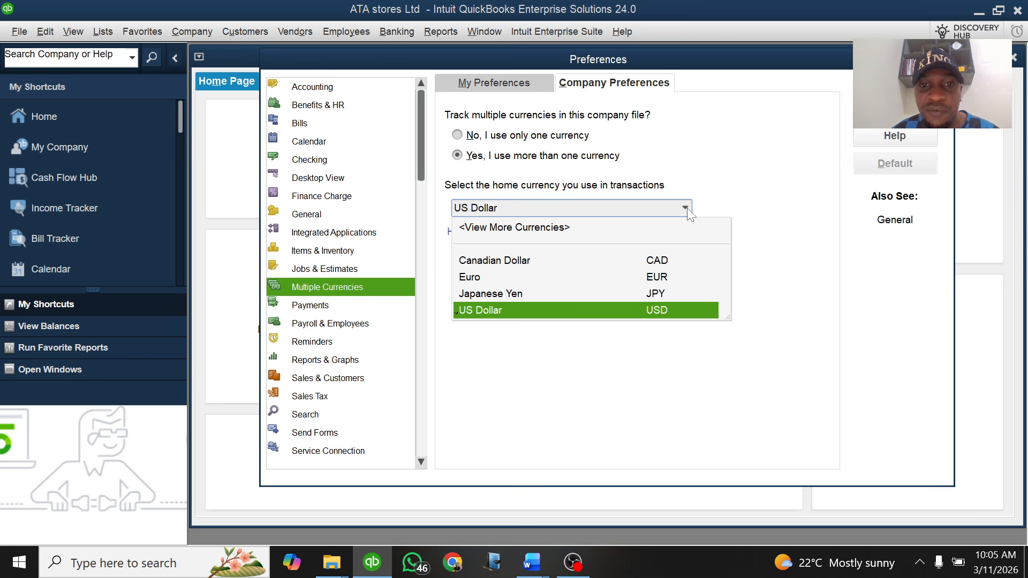
pyautogui.click(532, 368)
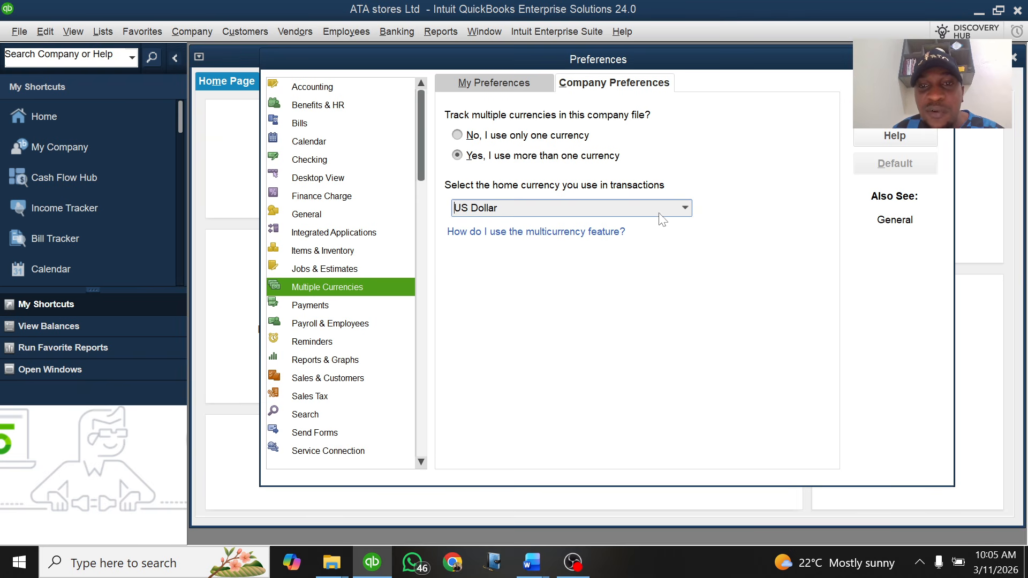
pyautogui.click(686, 209)
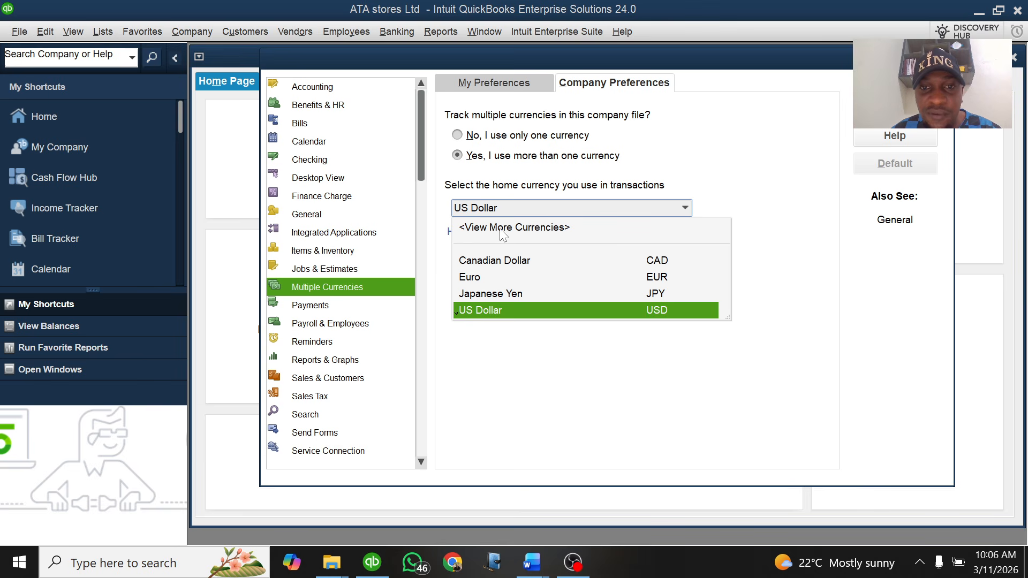
# Pick Ugandan Shilling (UGX) from the full currency list and make it active
pyautogui.click(547, 229)
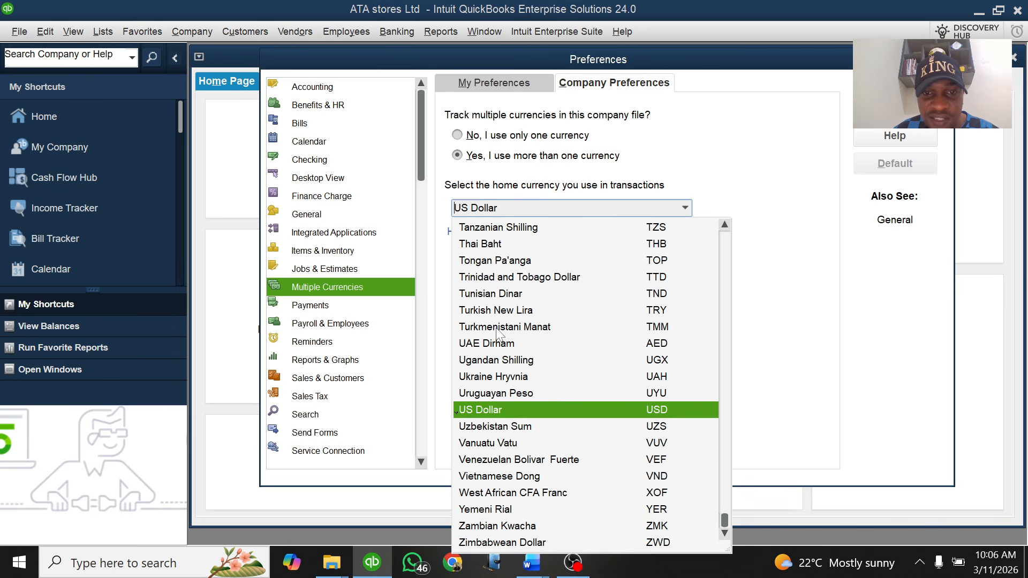
pyautogui.click(510, 366)
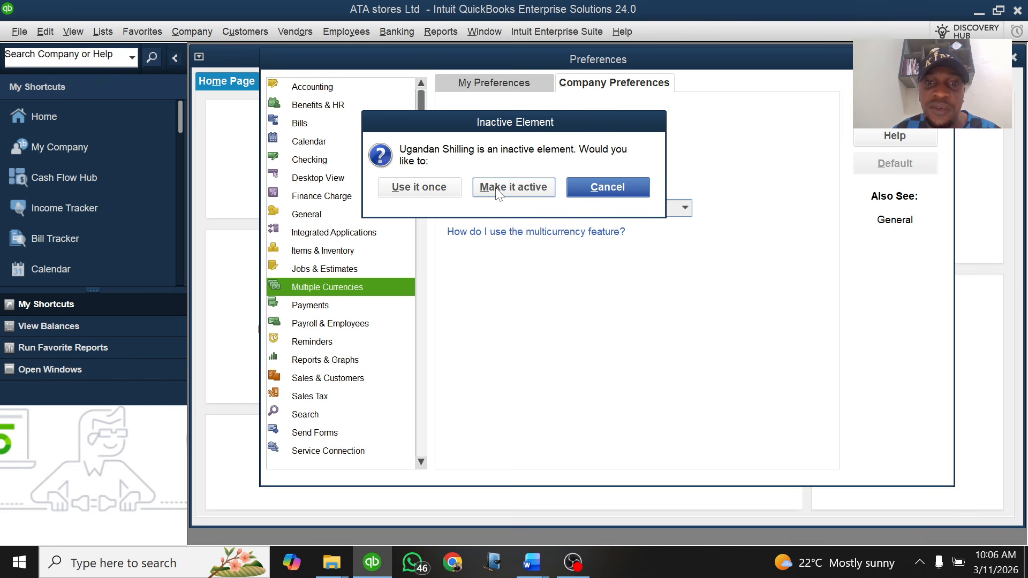
pyautogui.click(514, 188)
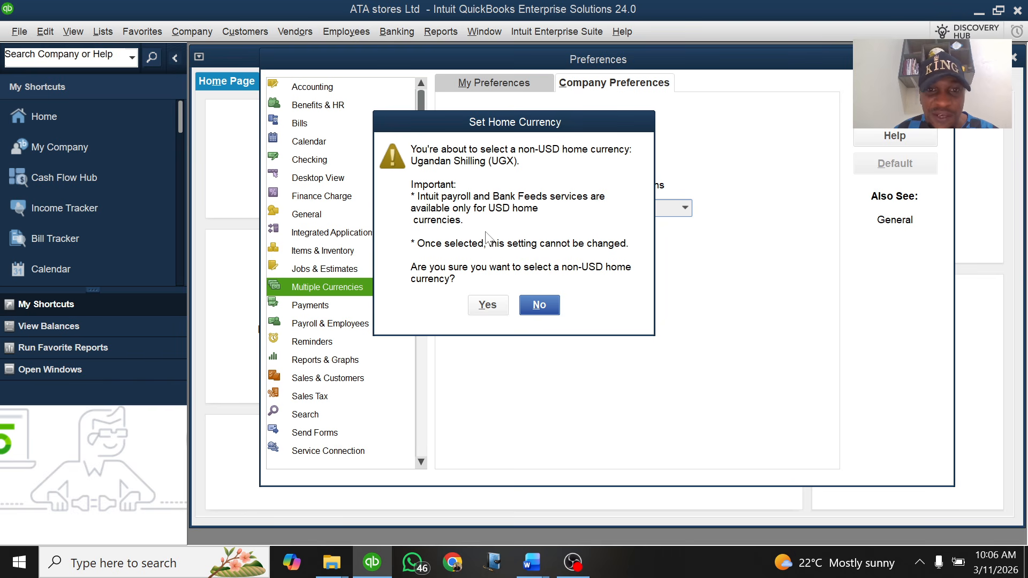
# Confirm Ugandan Shilling (UGX) as home currency and save the Preferences with OK
pyautogui.click(485, 307)
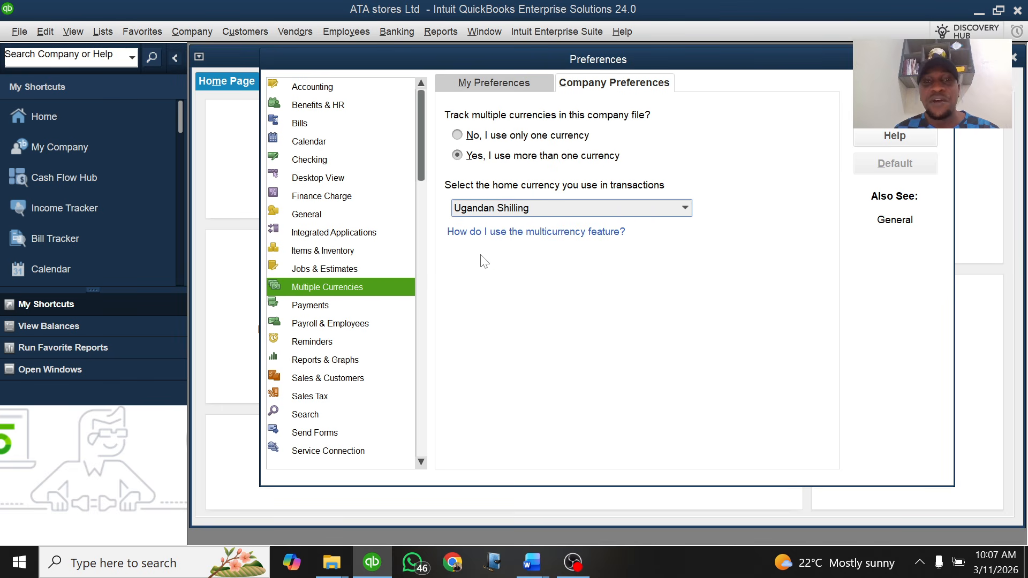
pyautogui.click(895, 80)
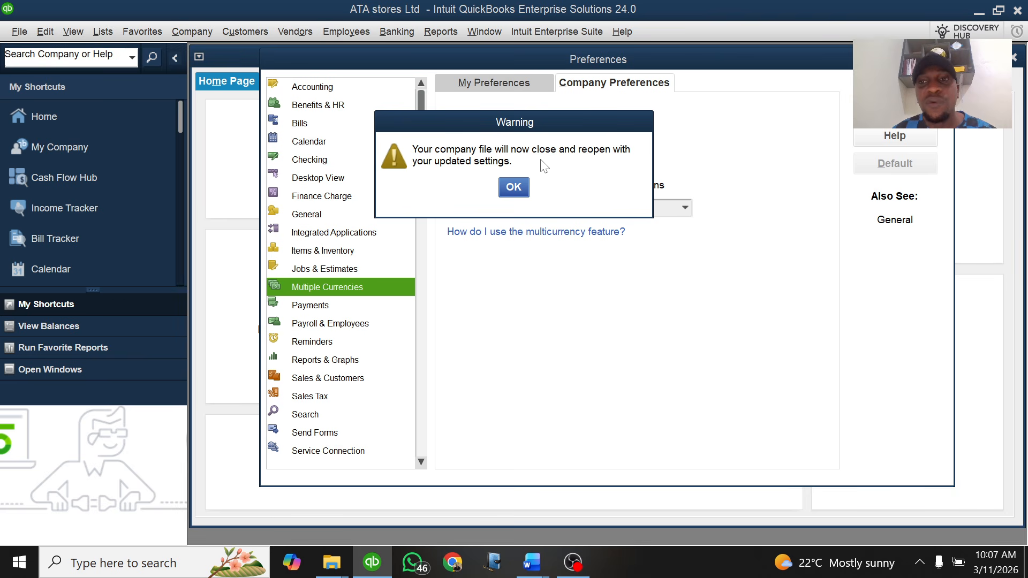
# Accept the warning so the company file closes and reopens with UGX settings
pyautogui.click(514, 187)
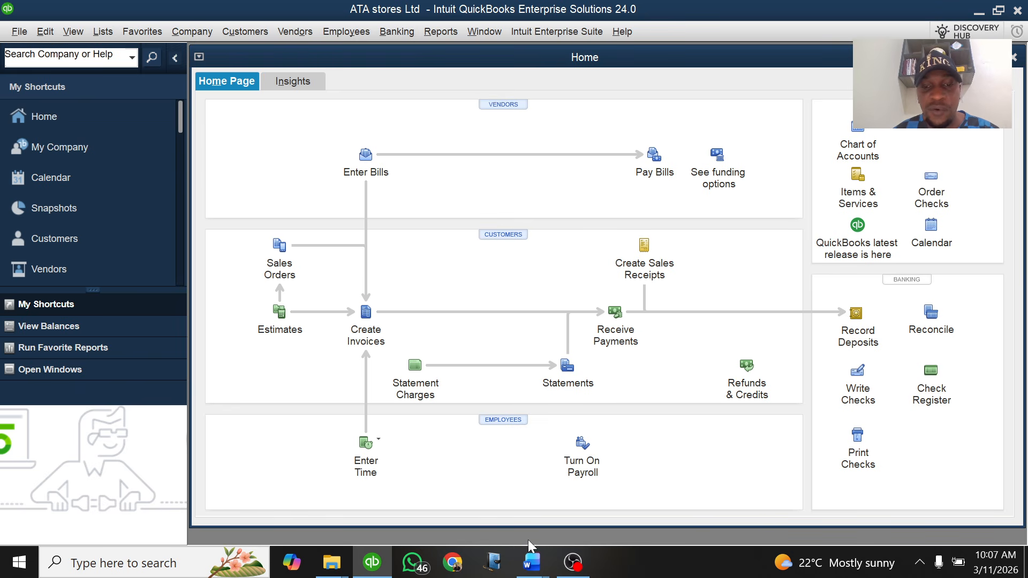
# Bring the Word Document1 Mastering QuickBooks Desktop outline to the front
pyautogui.moveTo(533, 563)
pyautogui.click(430, 504)
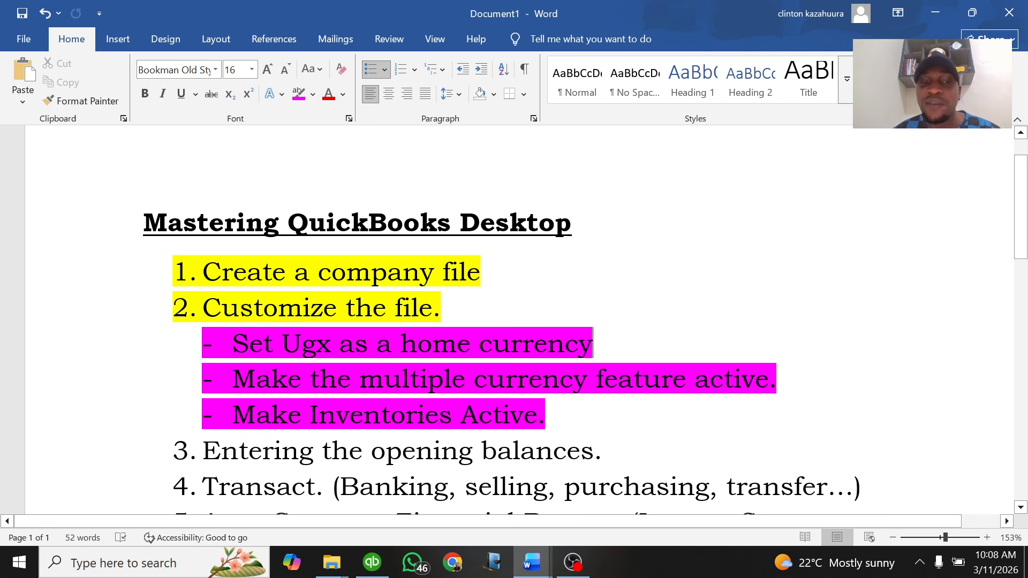
# Open the Chart of Accounts maximized, scroll through to verify UGX, then close it
pyautogui.click(372, 563)
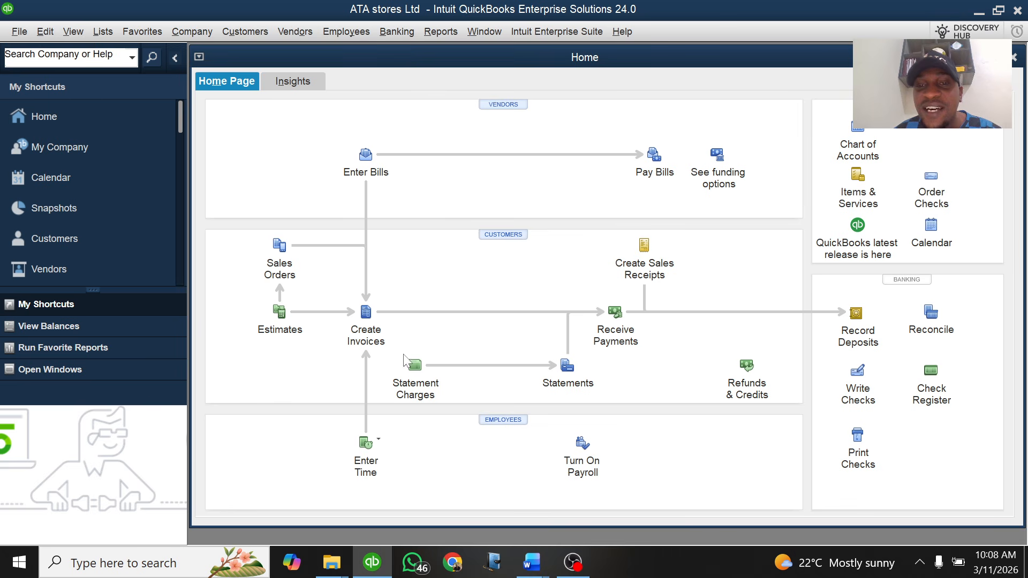
pyautogui.click(860, 133)
pyautogui.click(535, 96)
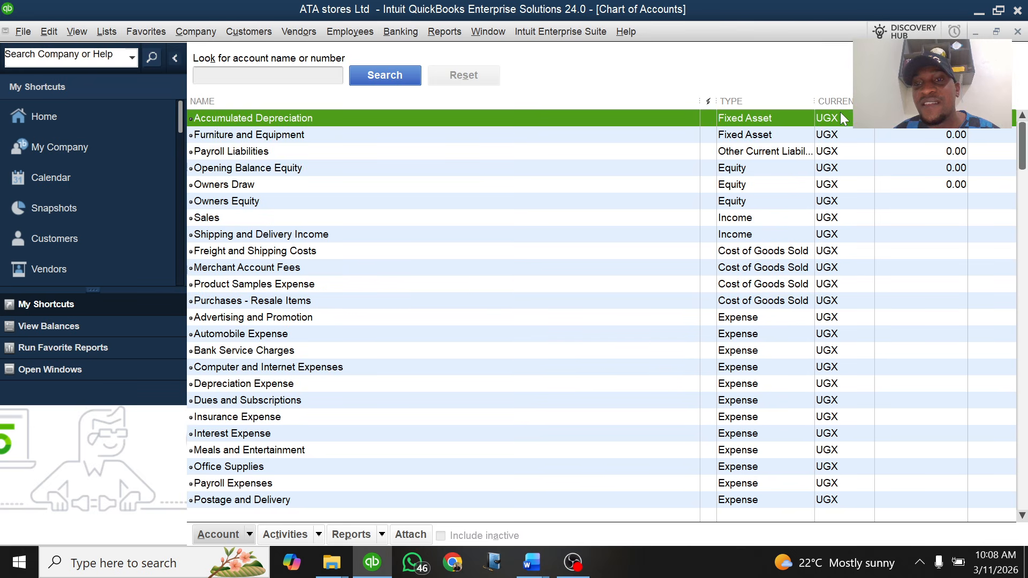
pyautogui.scroll(-1, 838, 122)
pyautogui.scroll(-1, 840, 131)
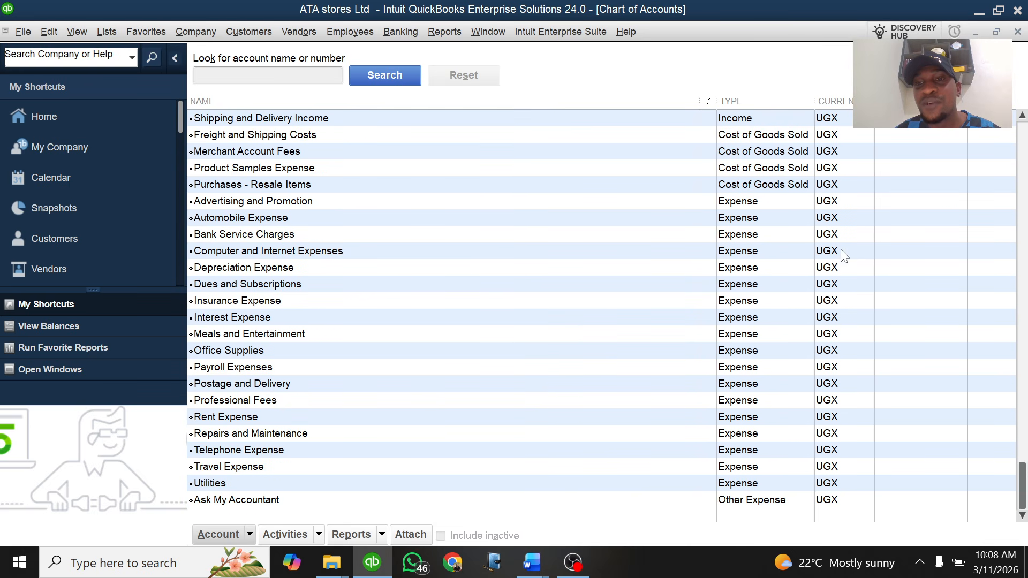
pyautogui.scroll(2, 841, 128)
pyautogui.scroll(-2, 845, 115)
pyautogui.scroll(2, 849, 324)
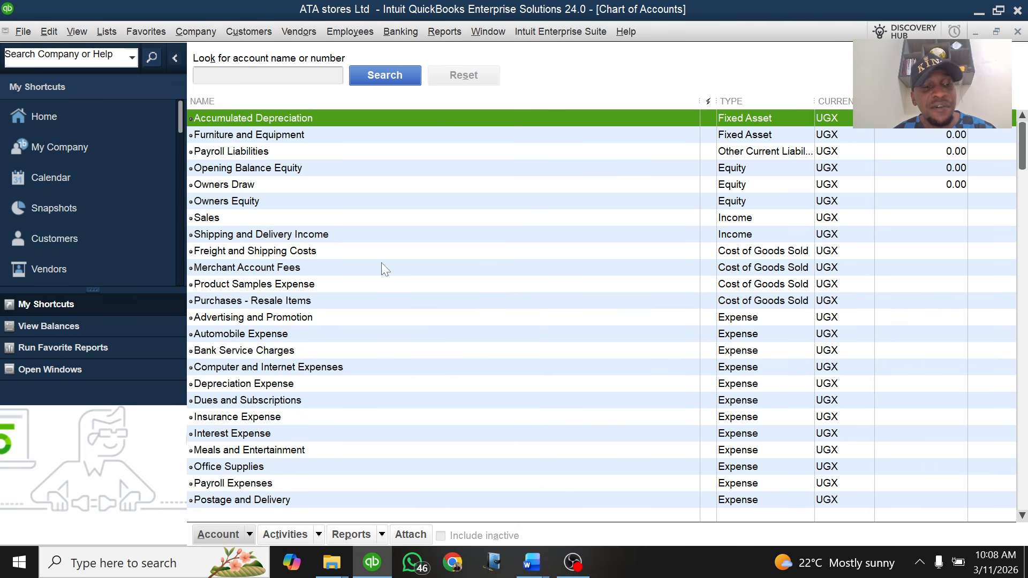
pyautogui.press('Escape')
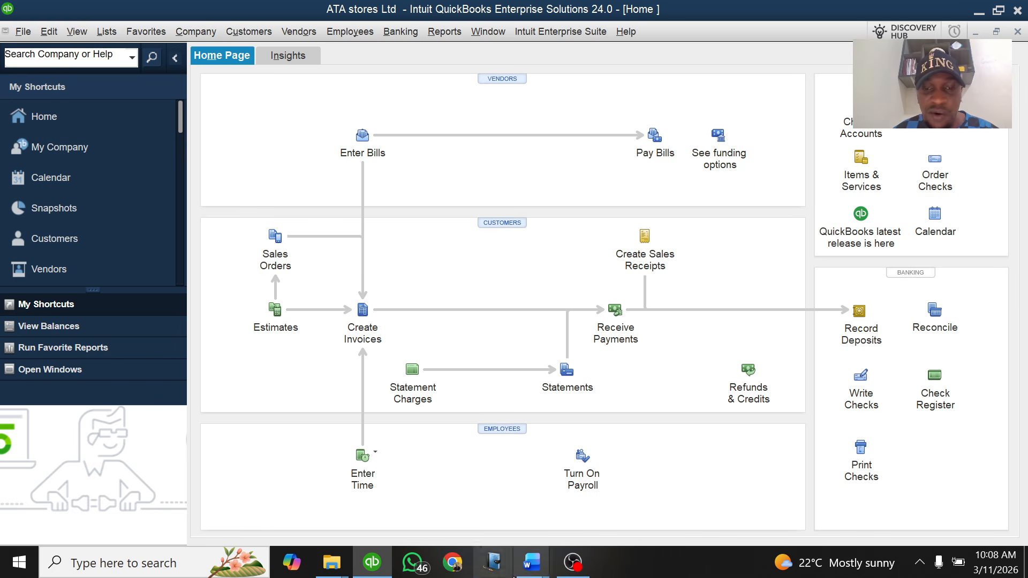
pyautogui.moveTo(532, 563)
pyautogui.click(456, 490)
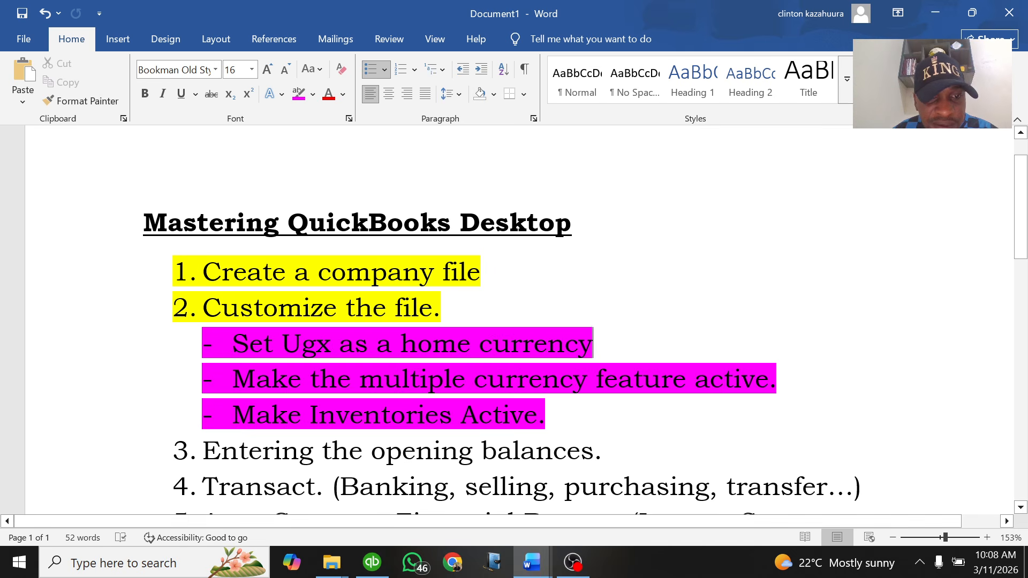
pyautogui.moveTo(546, 415); pyautogui.dragTo(238, 418)
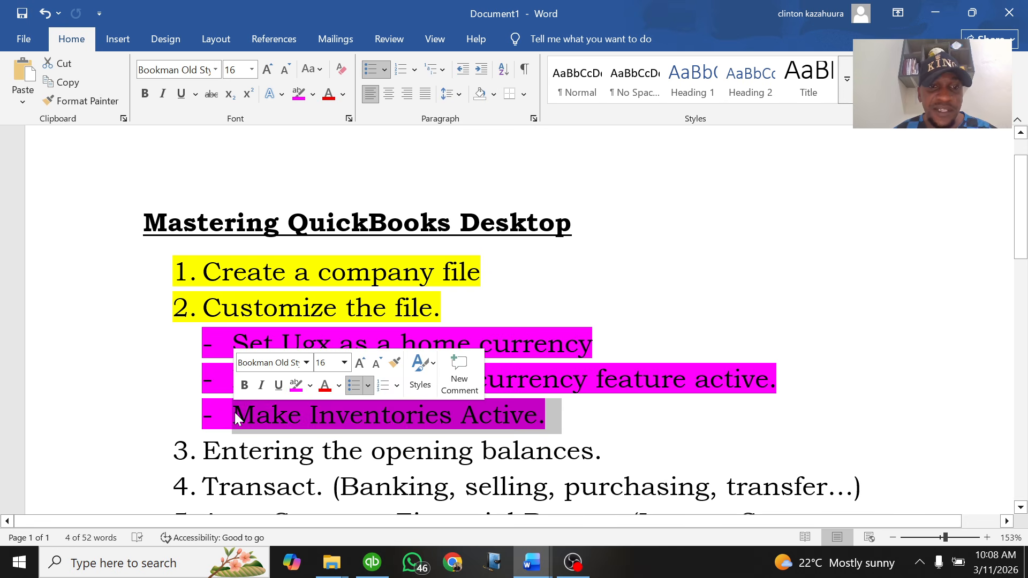
pyautogui.click(573, 426)
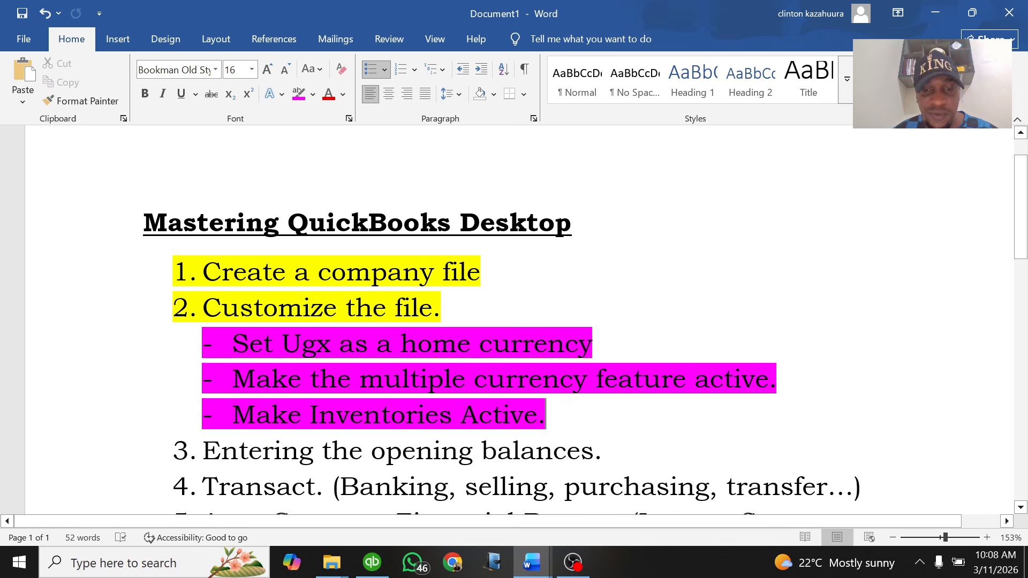
pyautogui.click(372, 562)
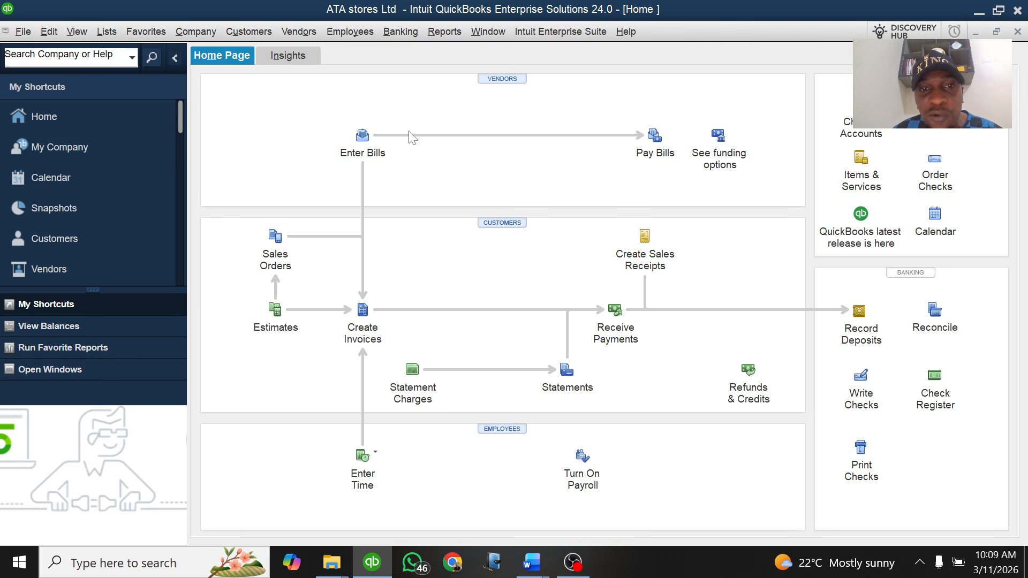
# Open Edit > Preferences to the Items & Inventory Company Preferences tab
pyautogui.click(49, 32)
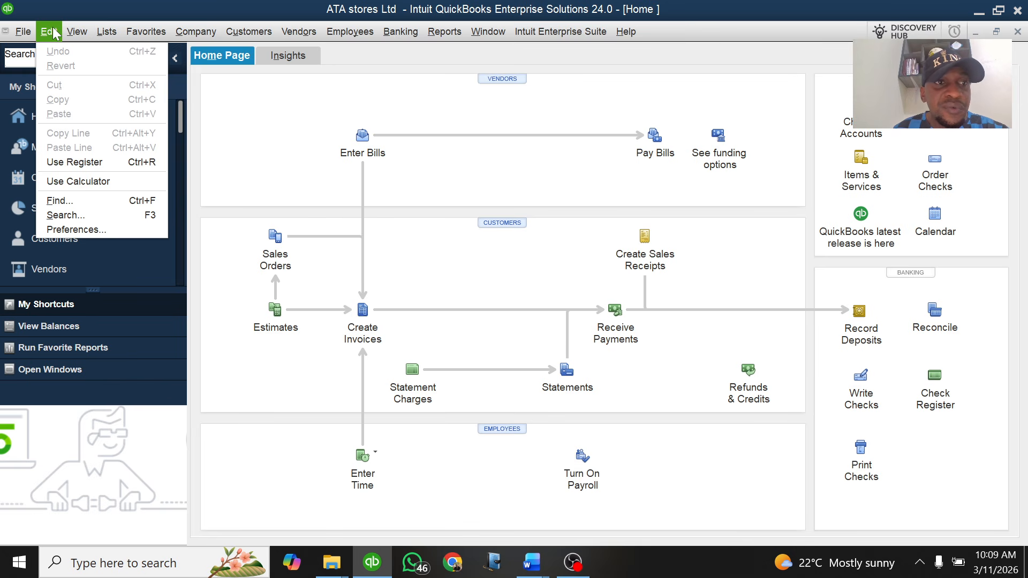
pyautogui.click(79, 216)
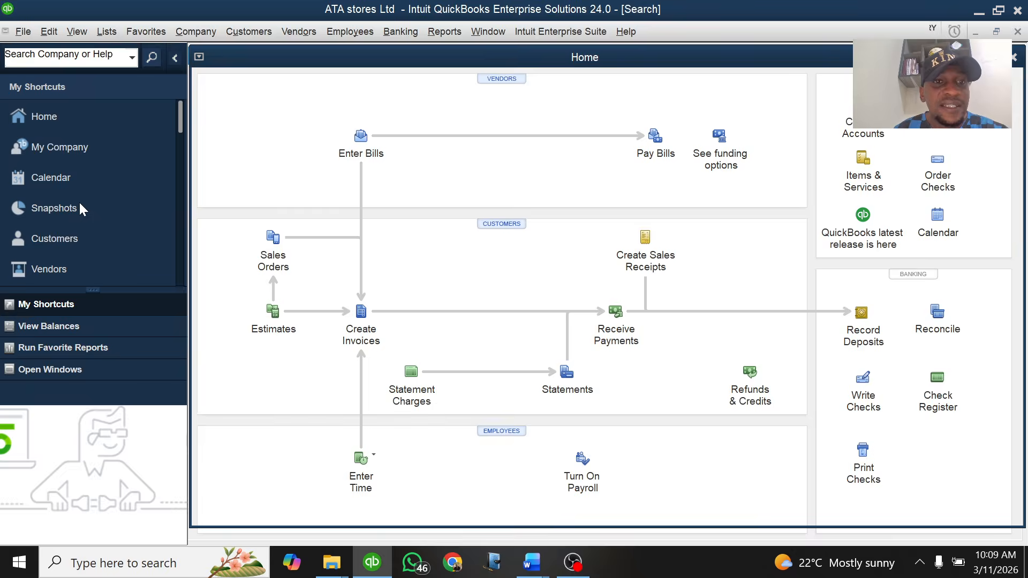
pyautogui.click(805, 57)
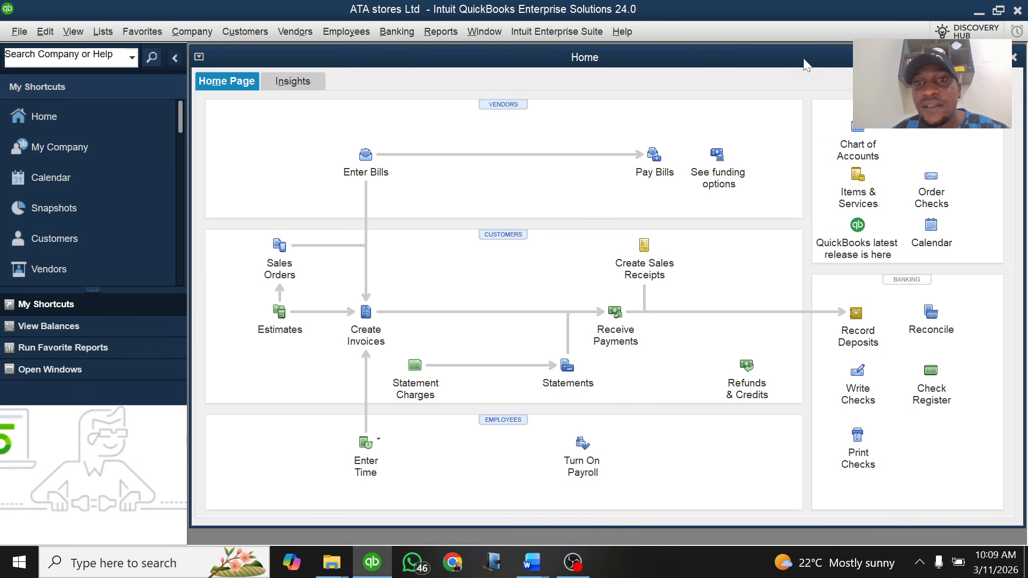
pyautogui.click(46, 32)
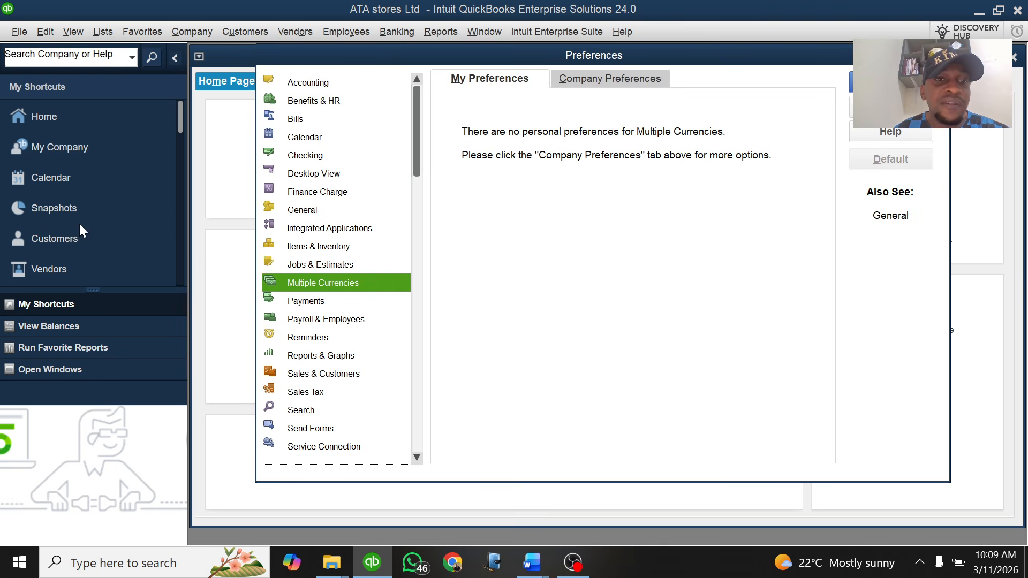
pyautogui.click(321, 249)
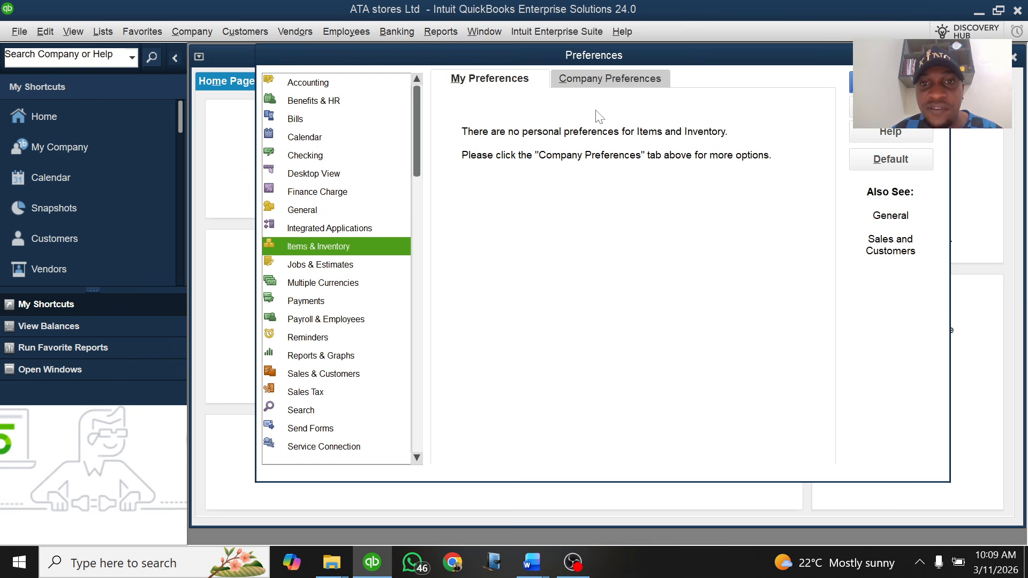
pyautogui.click(612, 79)
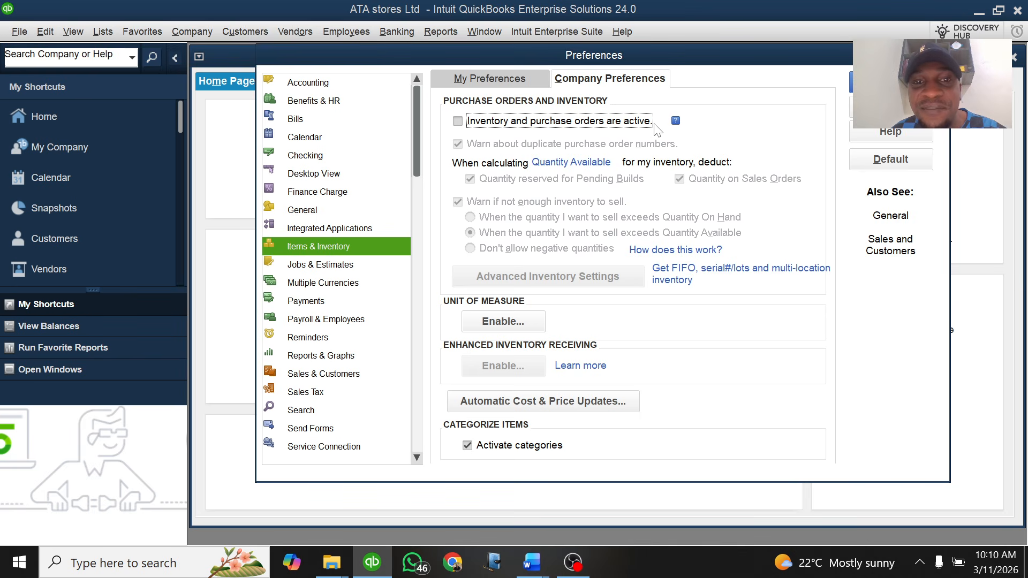
# Check 'Inventory and purchase orders are active', save, and let QuickBooks close windows
pyautogui.moveTo(676, 123)
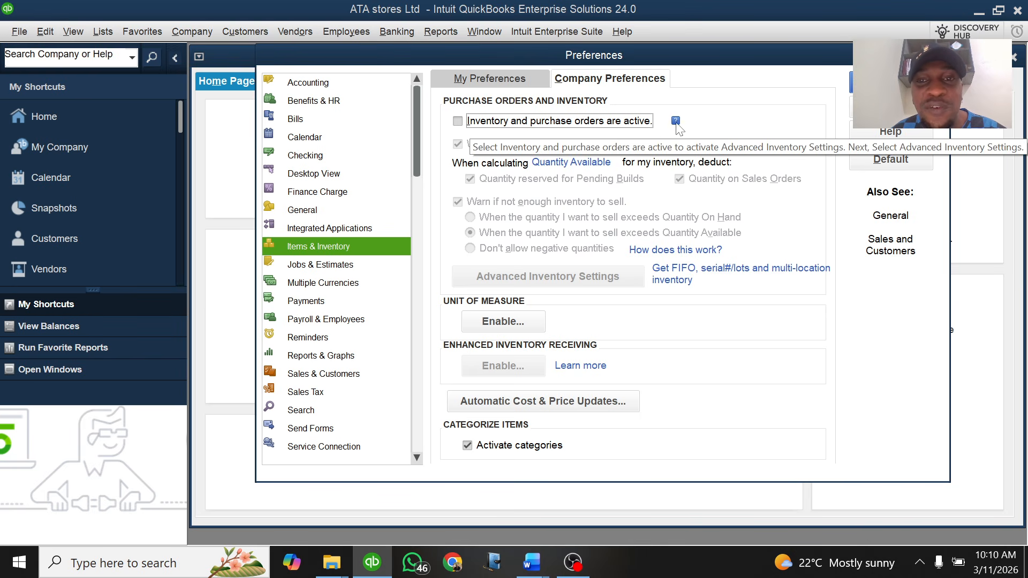
pyautogui.click(458, 122)
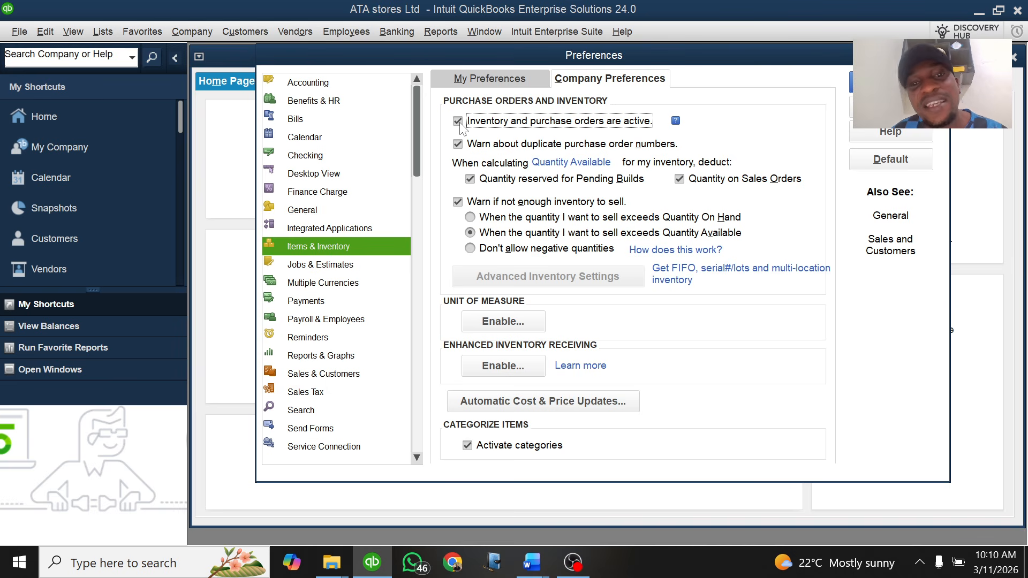
pyautogui.click(459, 123)
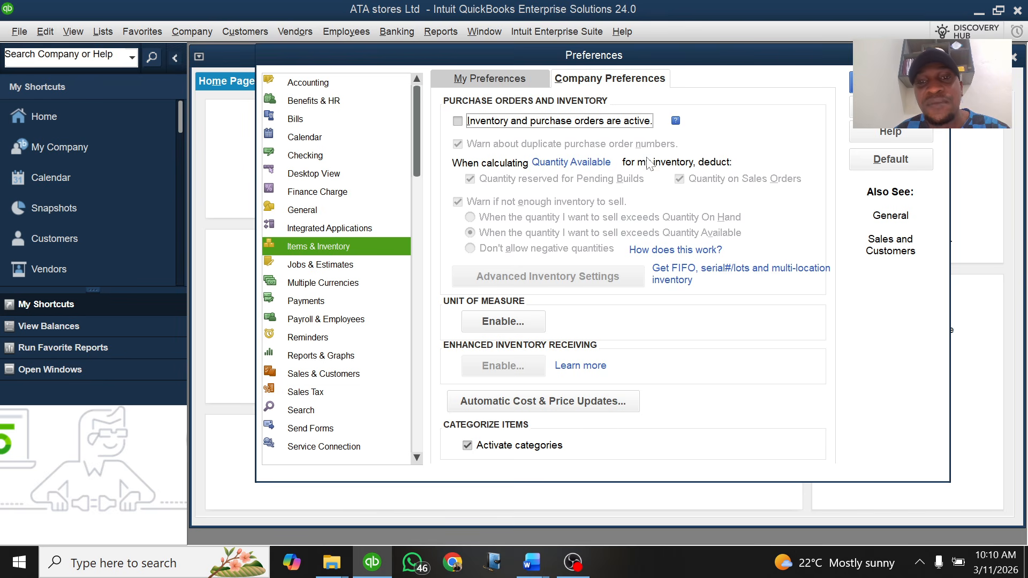
pyautogui.click(458, 123)
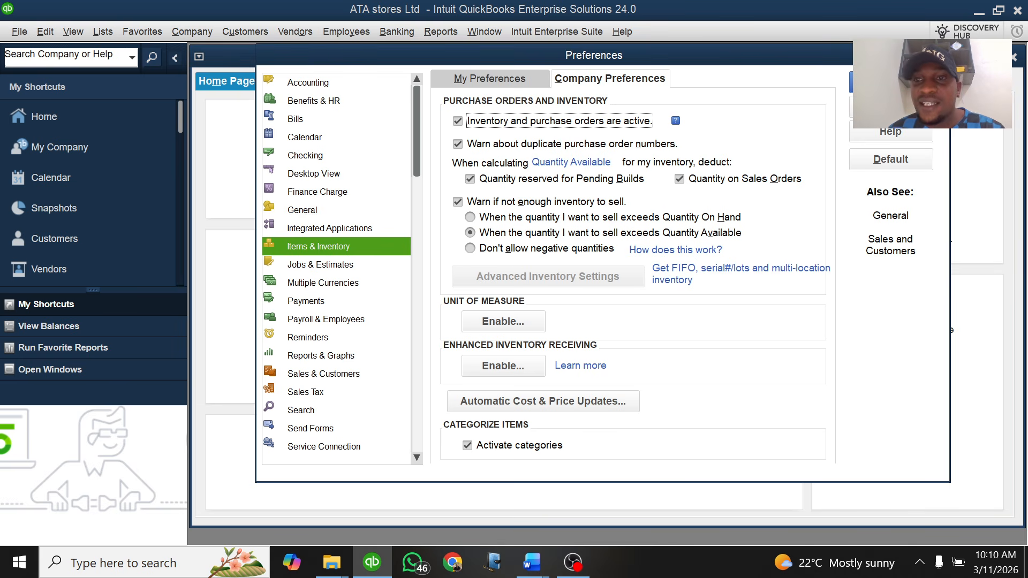
pyautogui.click(883, 83)
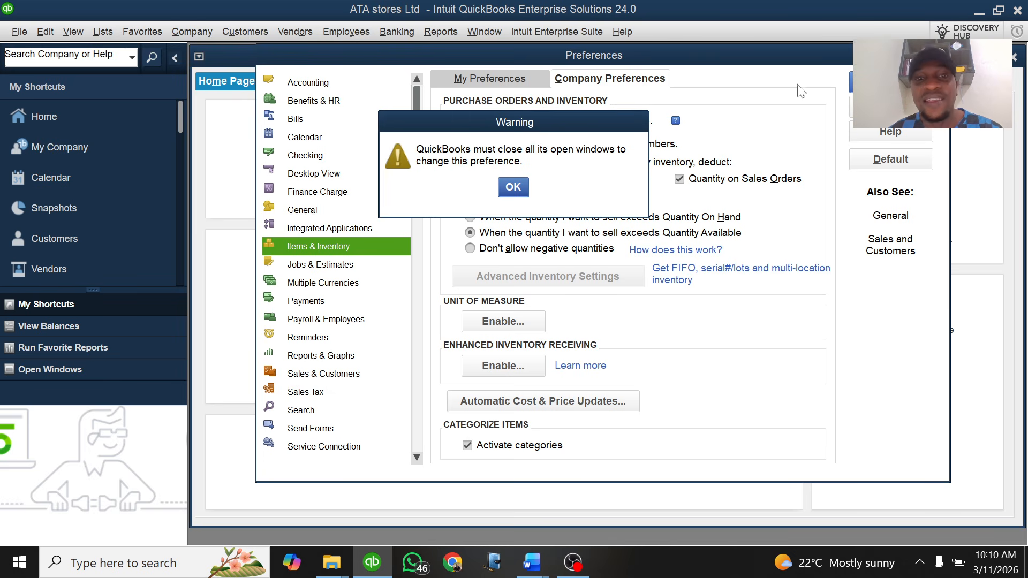
pyautogui.click(513, 187)
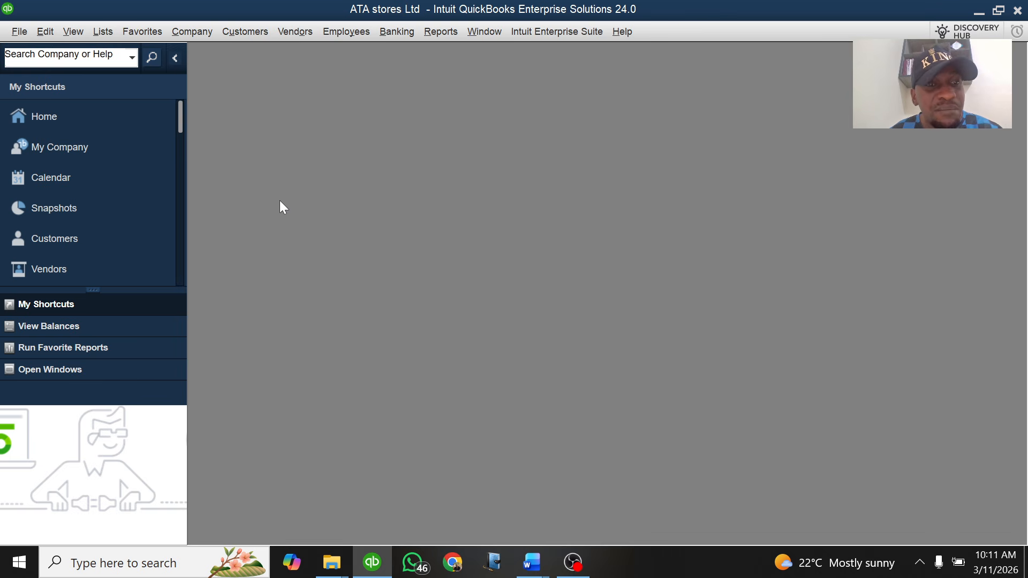
# Open the Home page and check the new Receive Inventory dropdown options
pyautogui.click(83, 120)
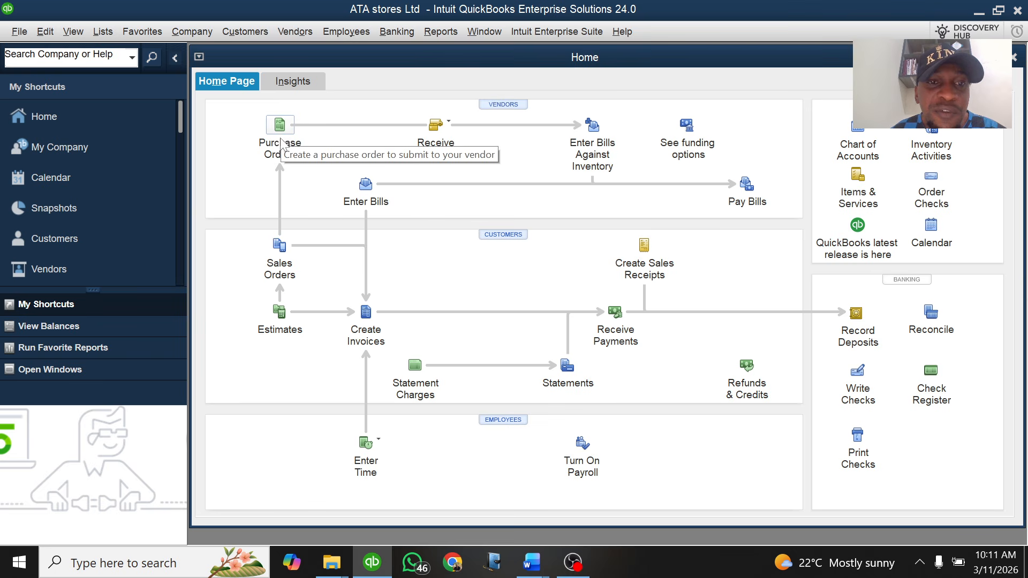
pyautogui.click(450, 126)
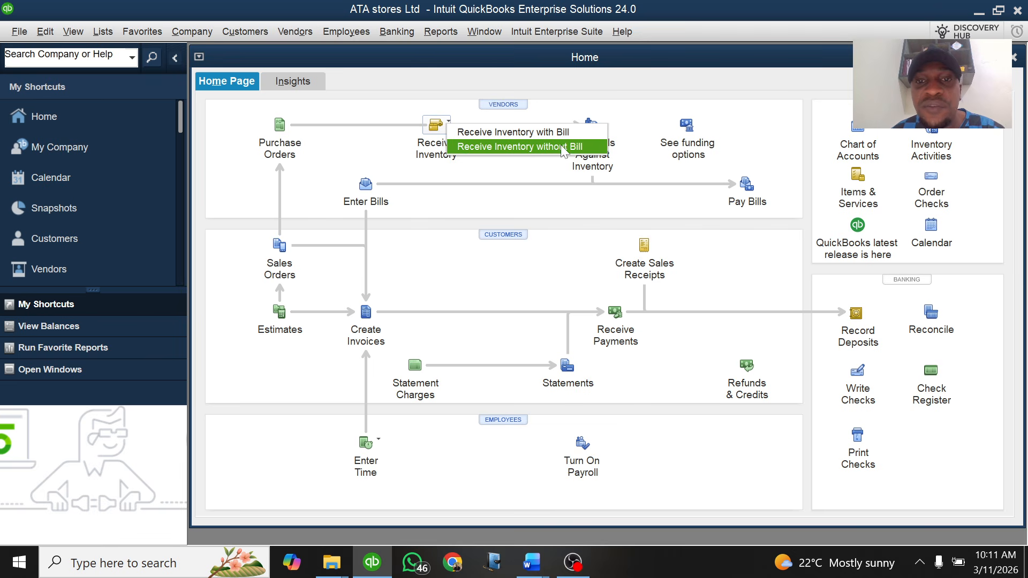
pyautogui.click(539, 218)
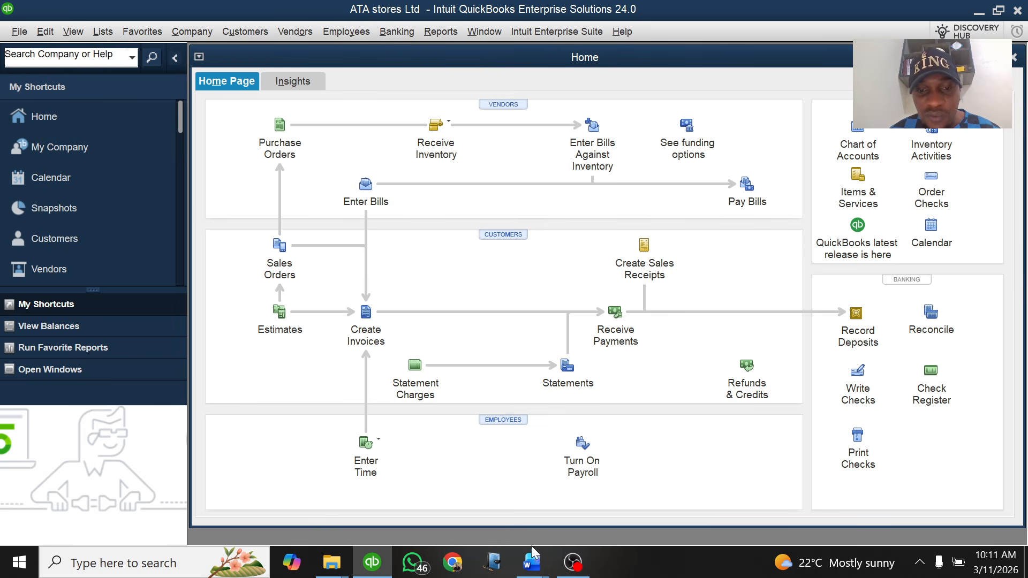
# Switch to the Document1 outline in Word and scroll through it
pyautogui.moveTo(539, 568)
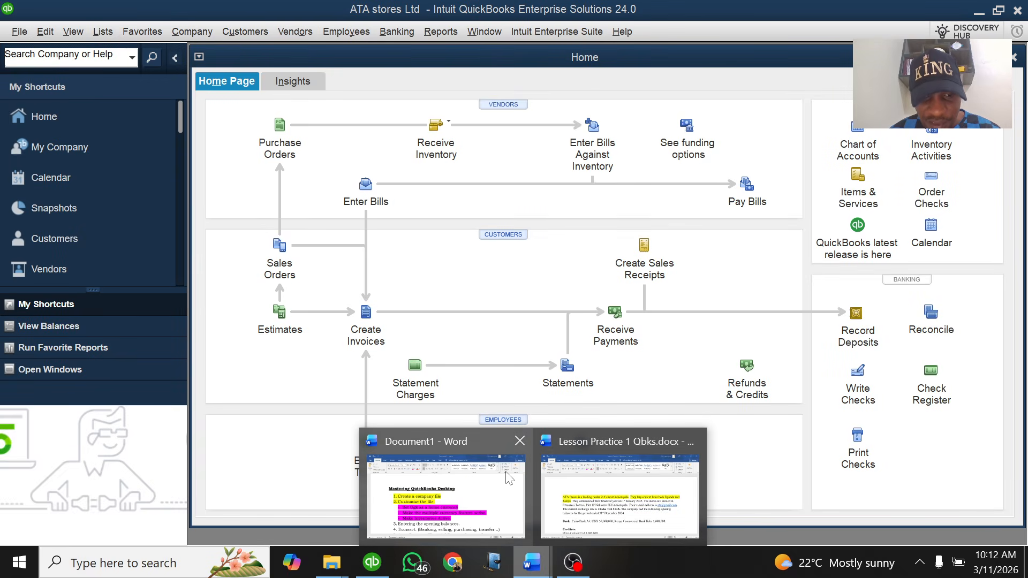
pyautogui.click(465, 498)
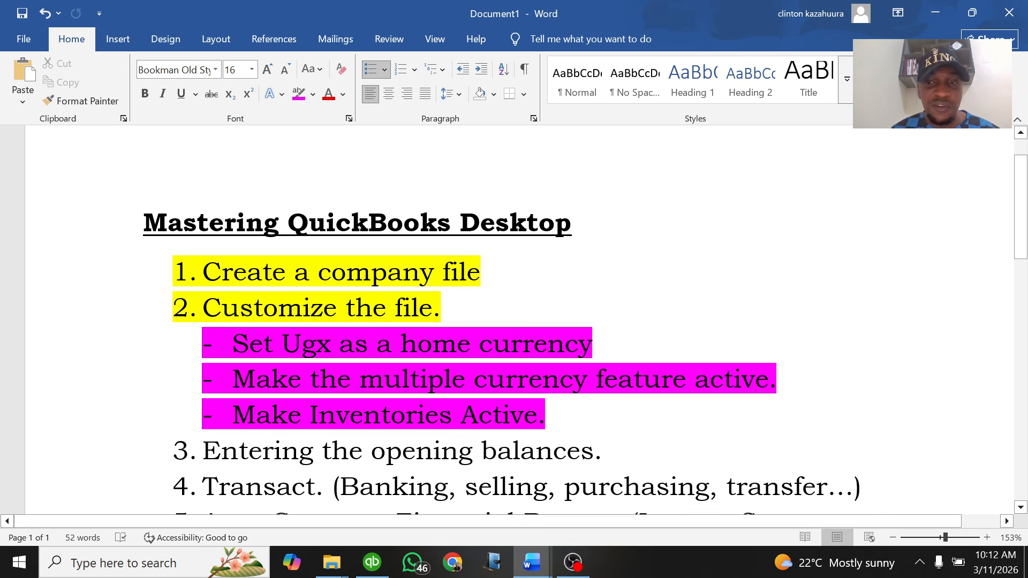
pyautogui.scroll(-3, 514, 321)
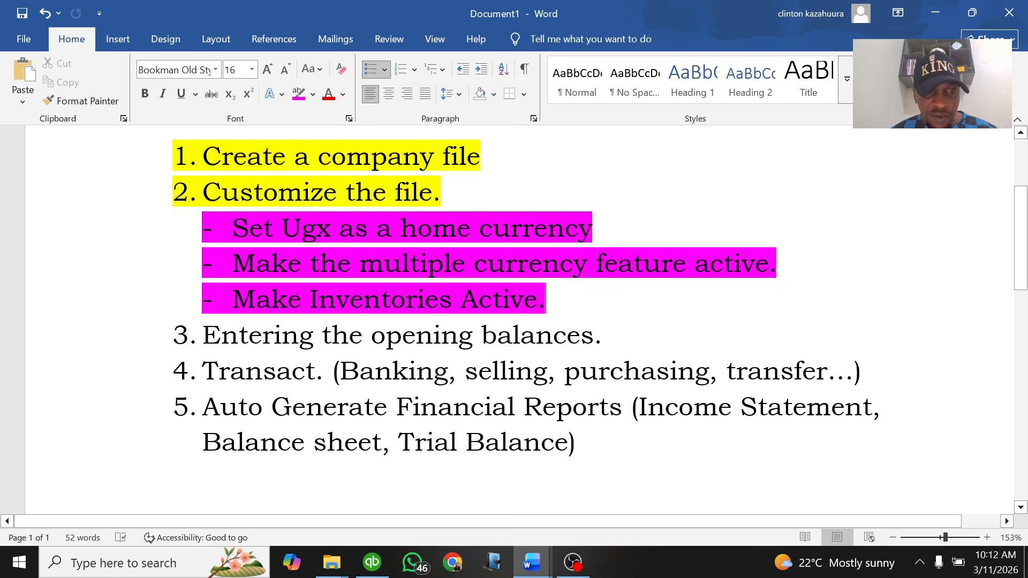
pyautogui.scroll(2, 514, 321)
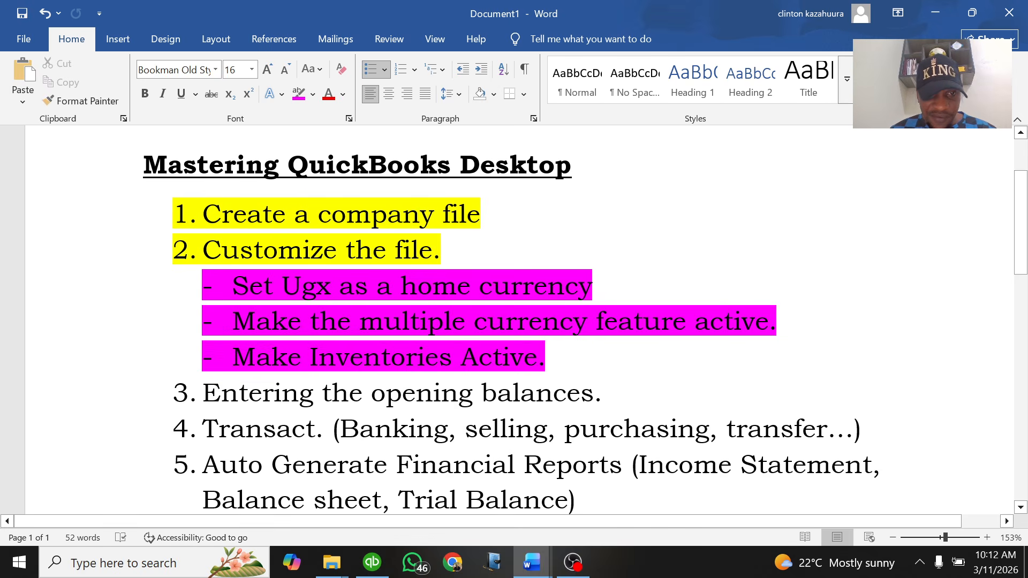
# Review items 1 and 2 and place the cursor at the end of item 5
pyautogui.moveTo(545, 357); pyautogui.dragTo(203, 214)
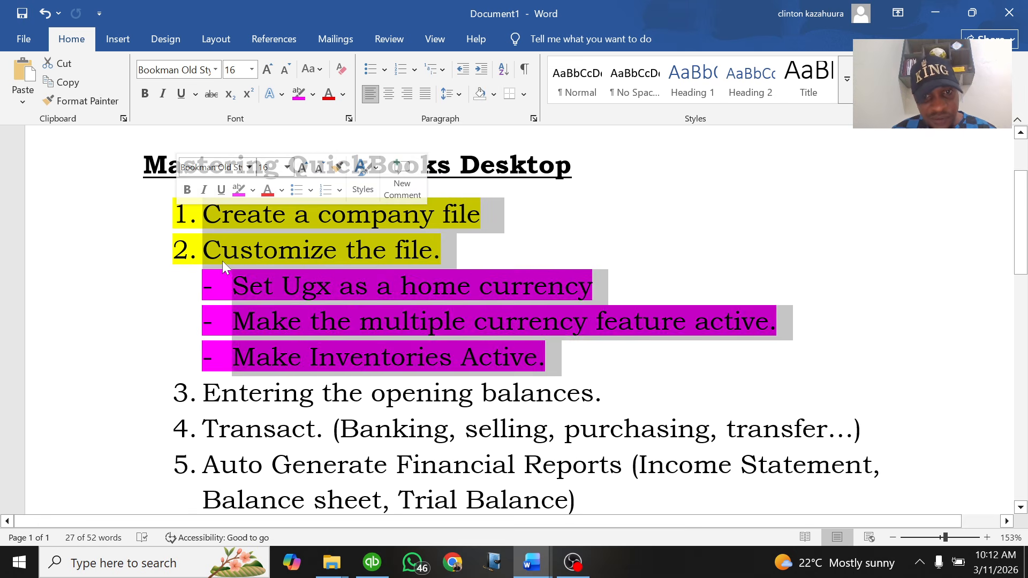
pyautogui.click(466, 282)
pyautogui.scroll(-10, 466, 282)
pyautogui.scroll(6, 466, 283)
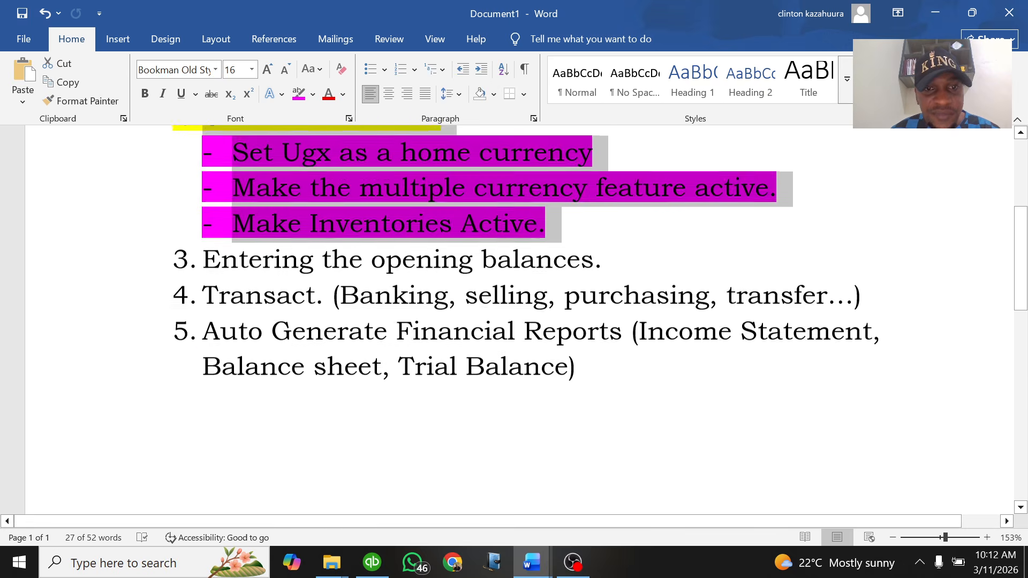
pyautogui.scroll(-3, 465, 282)
pyautogui.click(268, 322)
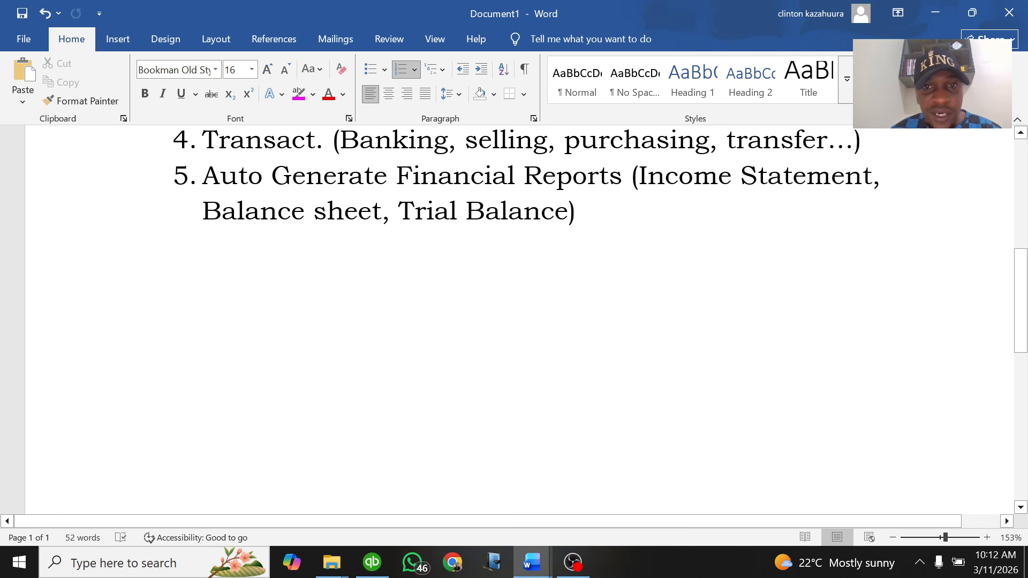
# Add two blank lines below item 5 and type a contact phone number and e-mail address
pyautogui.press('Return')
pyautogui.press('Return')
pyautogui.press('Return')
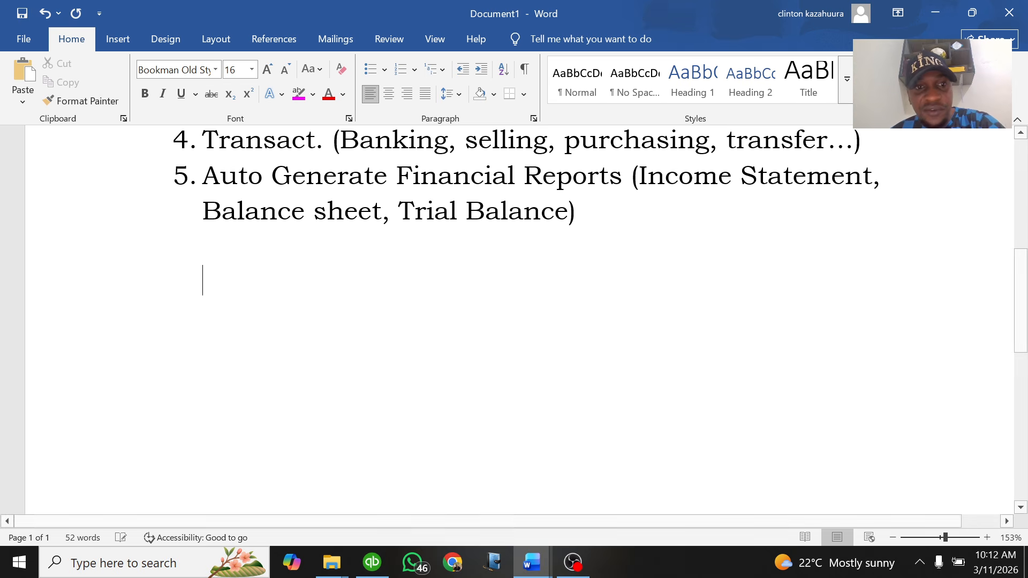
pyautogui.press('Return')
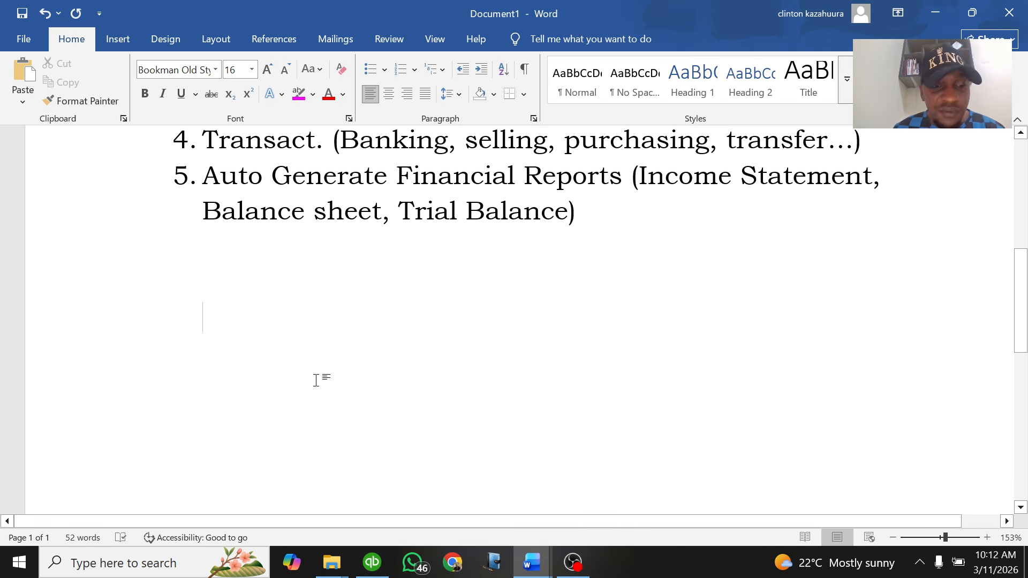
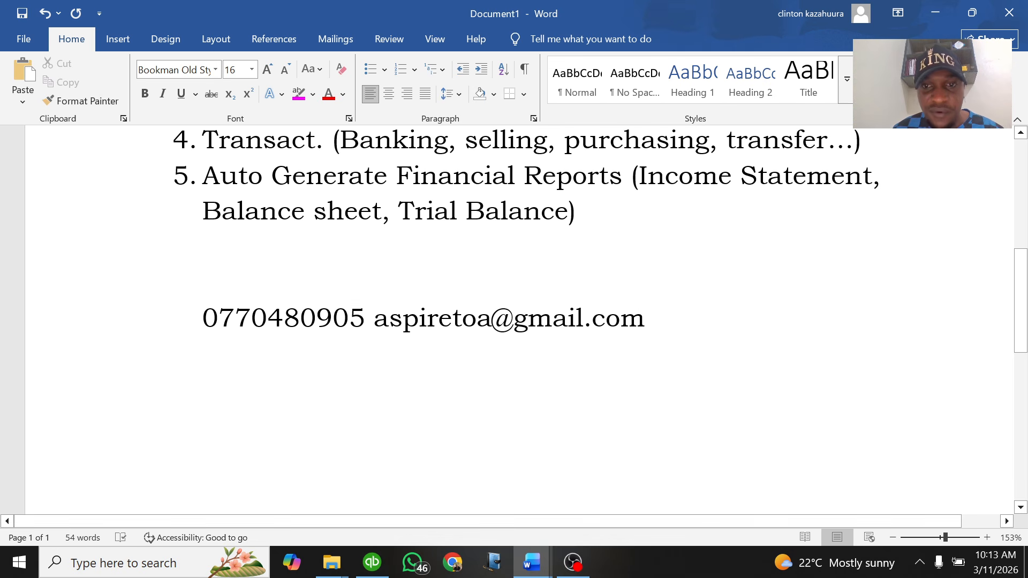
pyautogui.scroll(3, 514, 268)
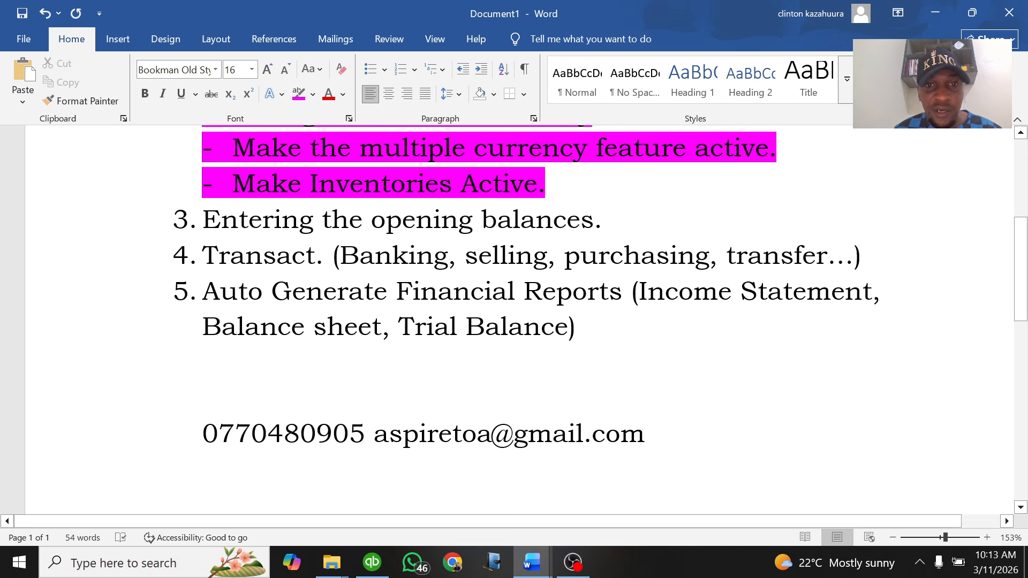
pyautogui.scroll(-3, 514, 267)
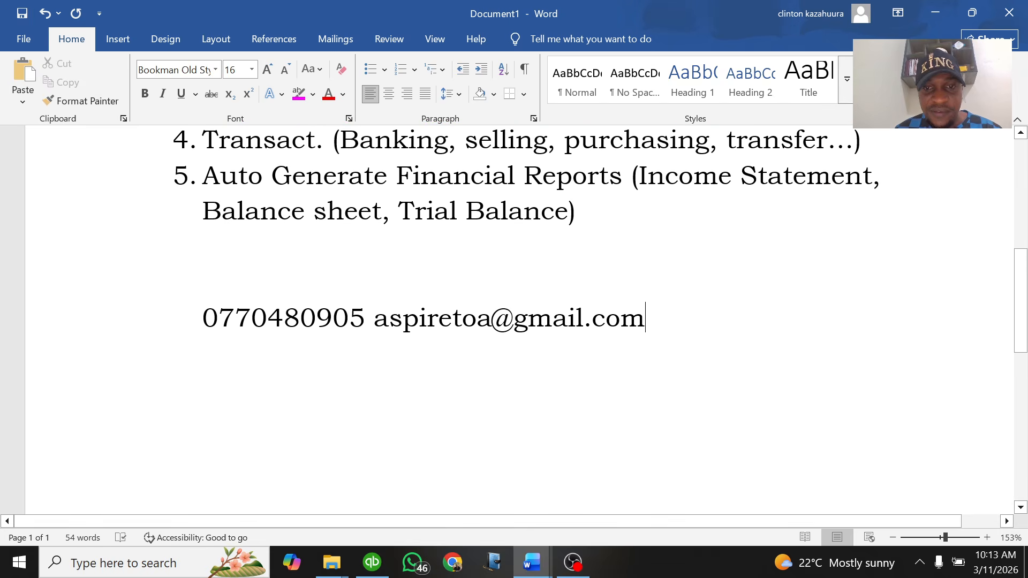